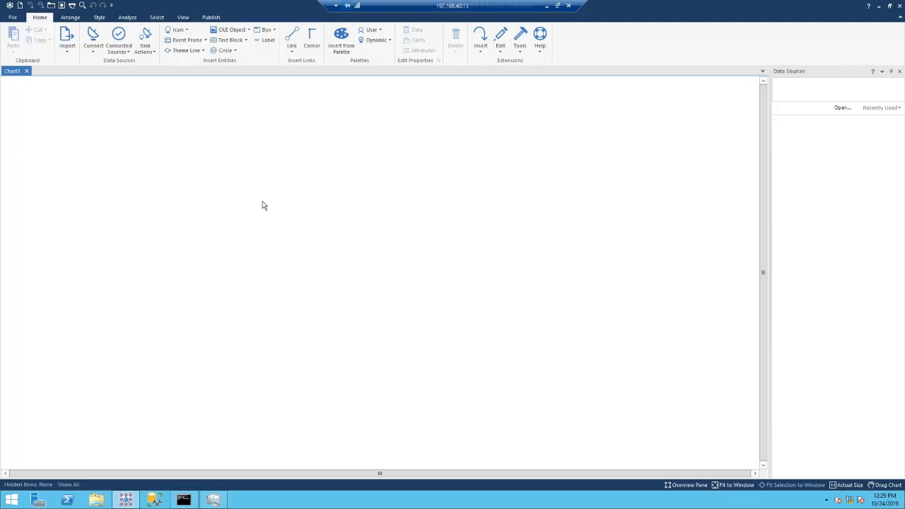
{"action": "left_click", "coordinate": [97, 46]}
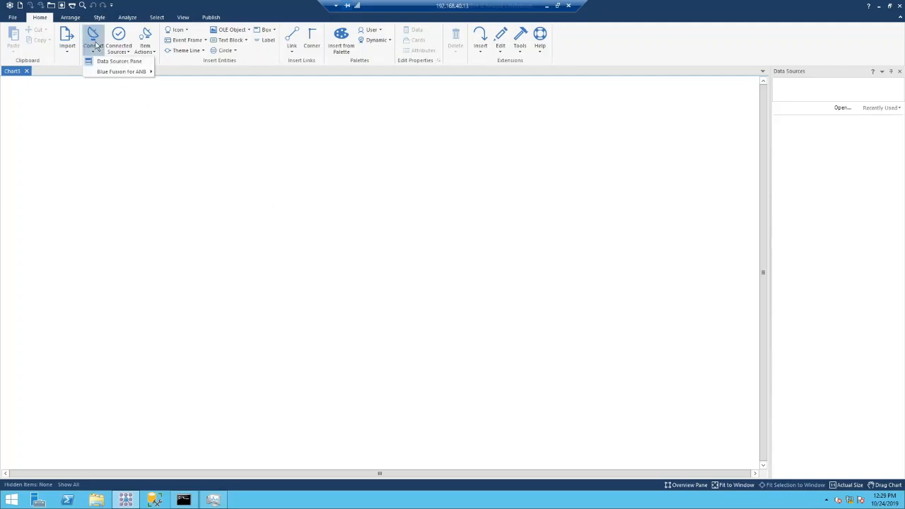
{"action": "mouse_move", "coordinate": [112, 71]}
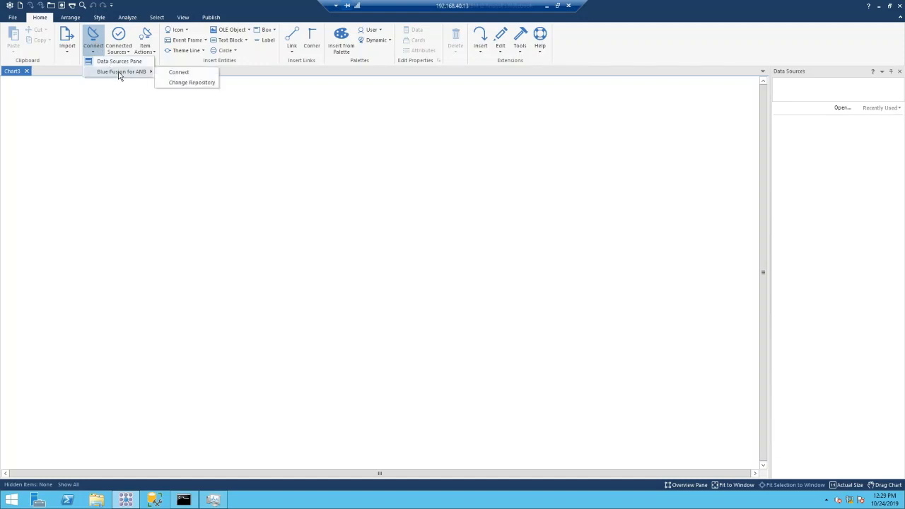
{"action": "left_click", "coordinate": [178, 73]}
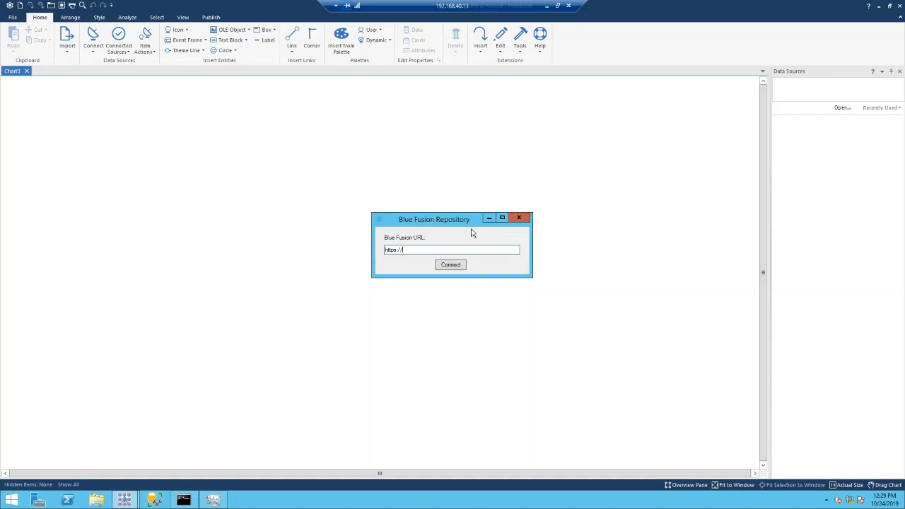
{"action": "double_click", "coordinate": [408, 249]}
{"action": "type", "text": "http://127.0.0.1"}
{"action": "left_click", "coordinate": [451, 266]}
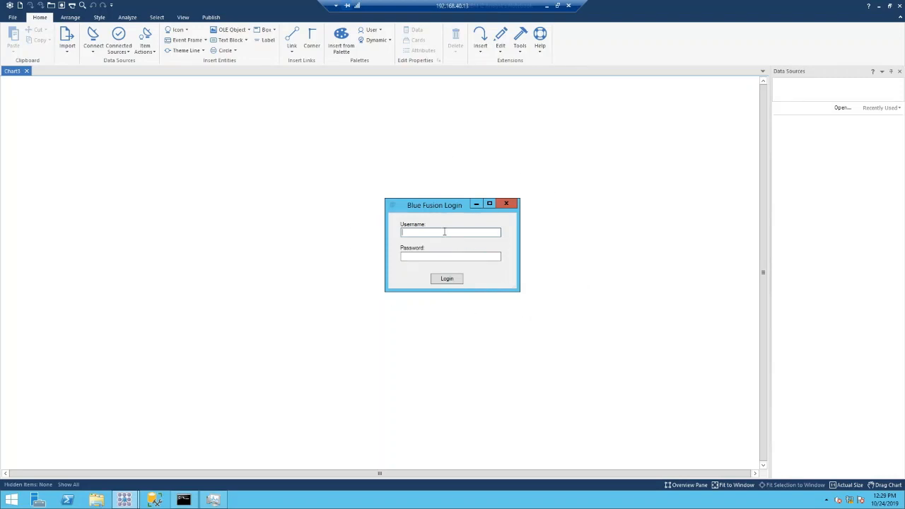
- Log in to Blue Fusion with the admin username and account password
{"action": "type", "text": "BFAdmin"}
{"action": "key", "text": "Tab"}
{"action": "type", "text": "••"}
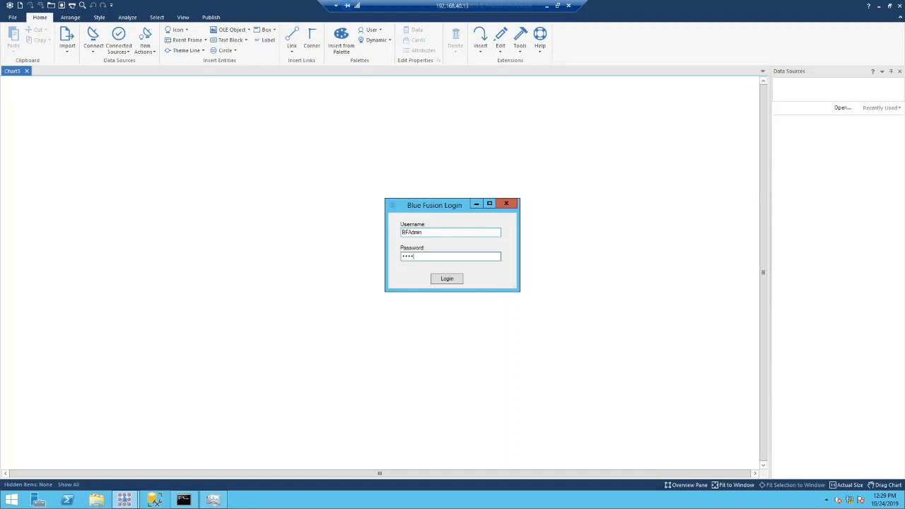
{"action": "key", "text": "Return"}
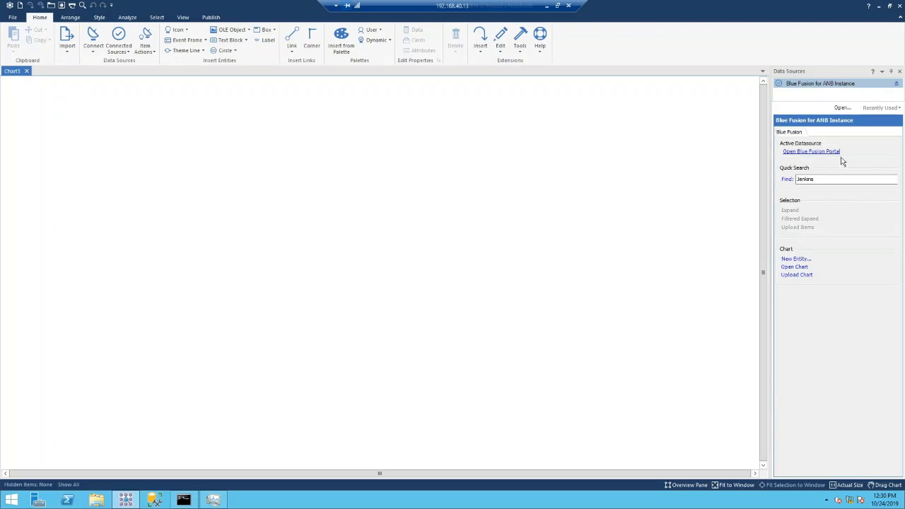
- Clear the old Jenkins text from the Quick Search Find box
{"action": "left_click_drag", "start_coordinate": [815, 180], "coordinate": [779, 204]}
{"action": "key", "text": "BackSpace"}
{"action": "left_click", "coordinate": [813, 152]}
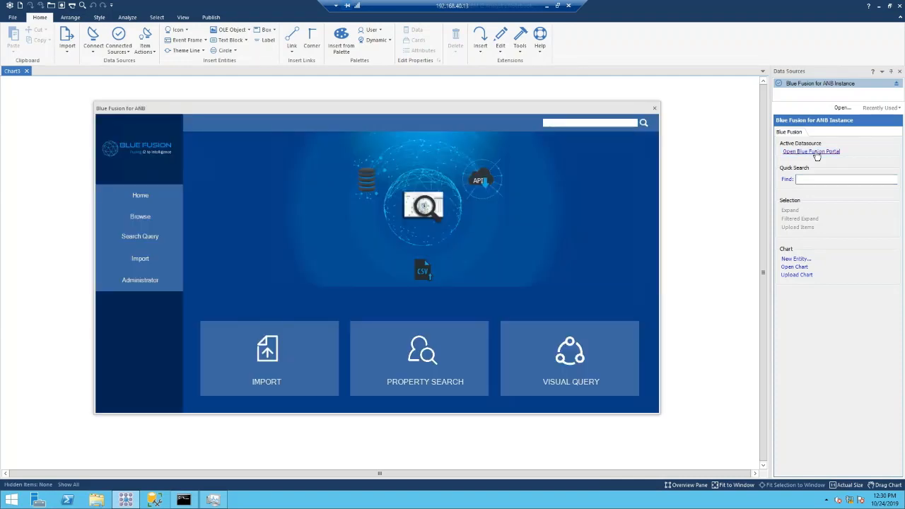
{"action": "left_click", "coordinate": [654, 108]}
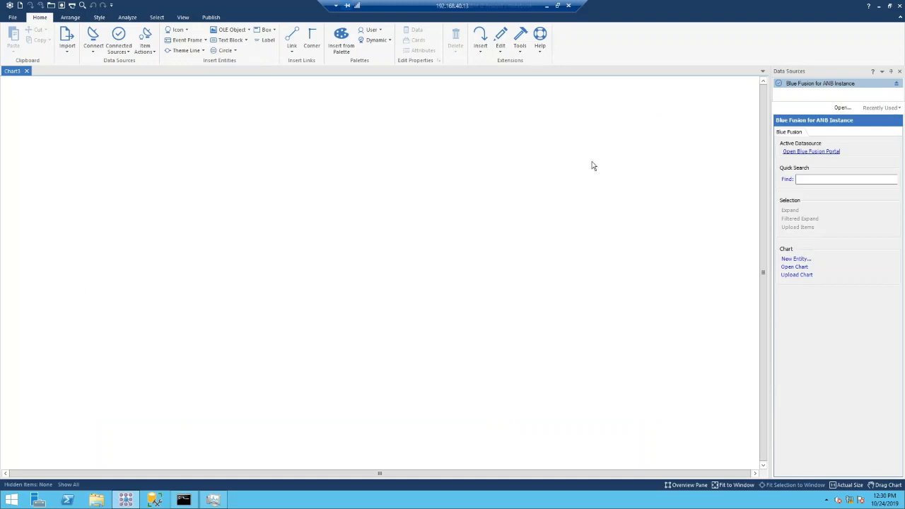
- Open the Blue Fusion Portal from the chart's Blue Fusion for ANB right-click menu
{"action": "right_click", "coordinate": [431, 296]}
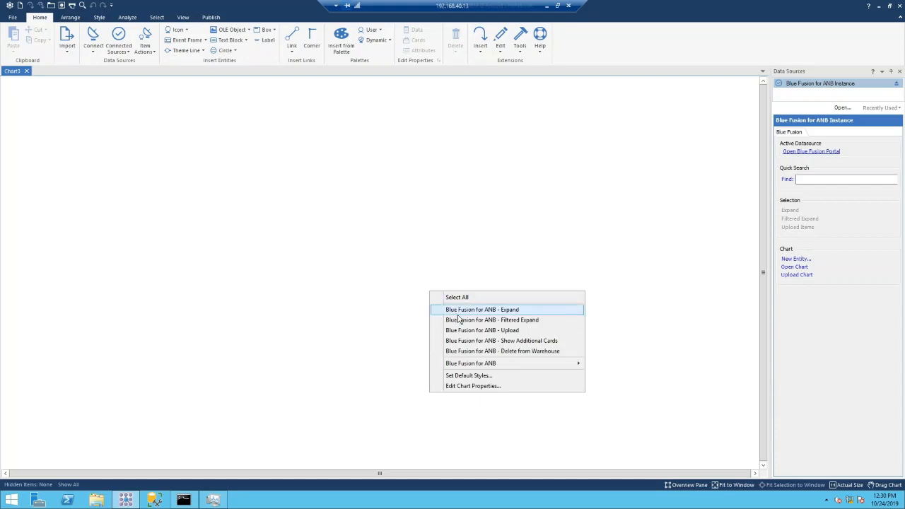
{"action": "mouse_move", "coordinate": [489, 368]}
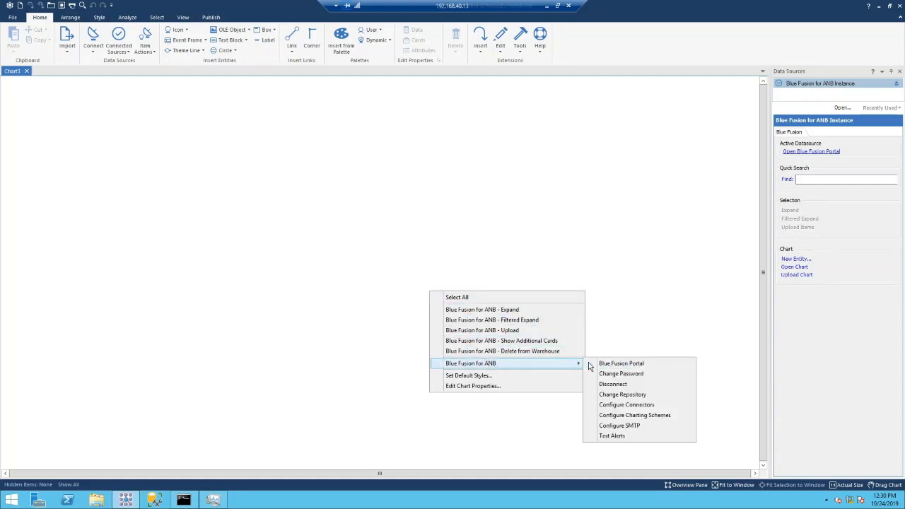
{"action": "left_click", "coordinate": [615, 363]}
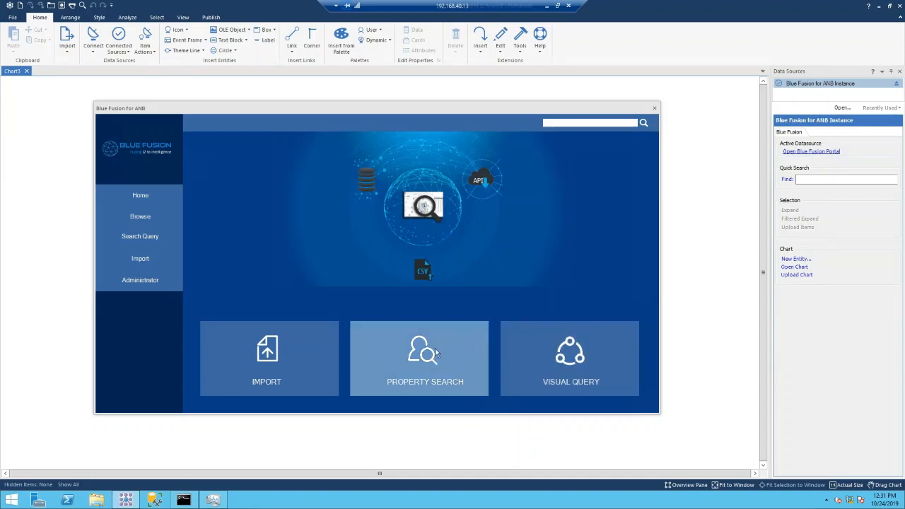
- Browse the stored Person Entity records and bring up the Column Visibility dialog
{"action": "left_click", "coordinate": [147, 221]}
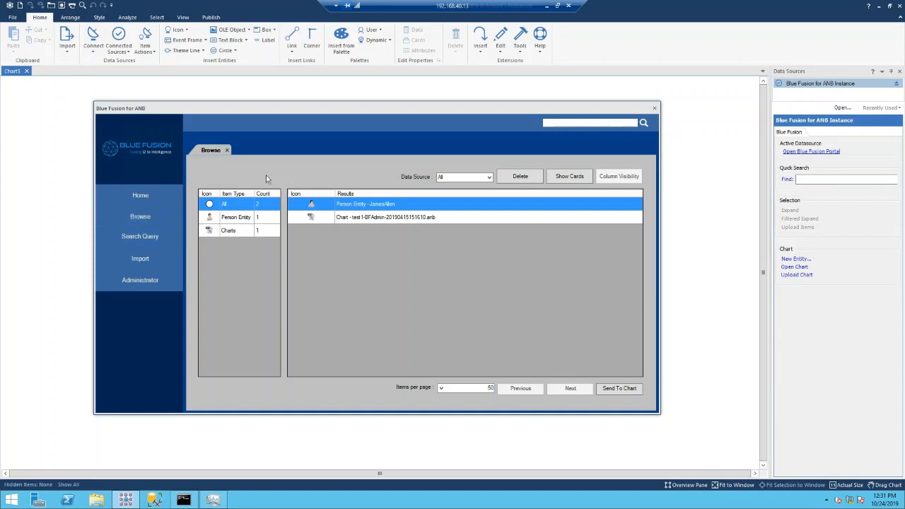
{"action": "left_click", "coordinate": [237, 219]}
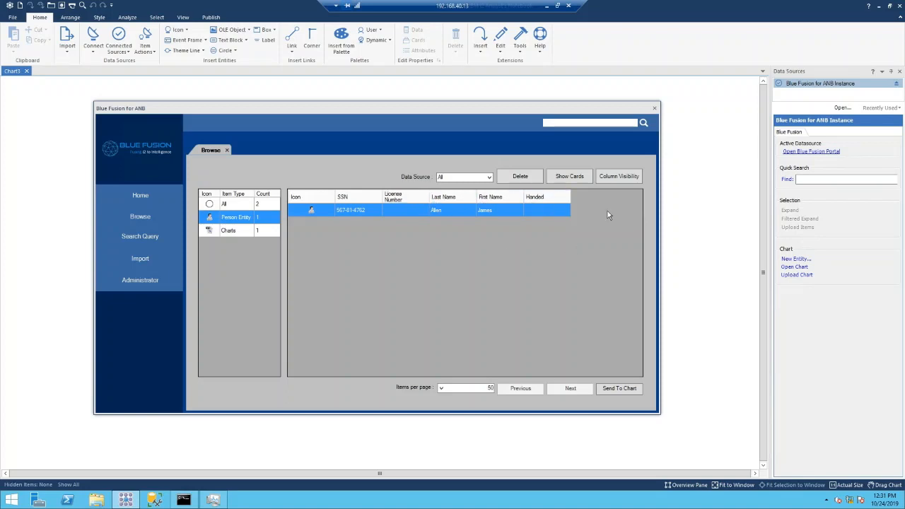
{"action": "left_click", "coordinate": [617, 180]}
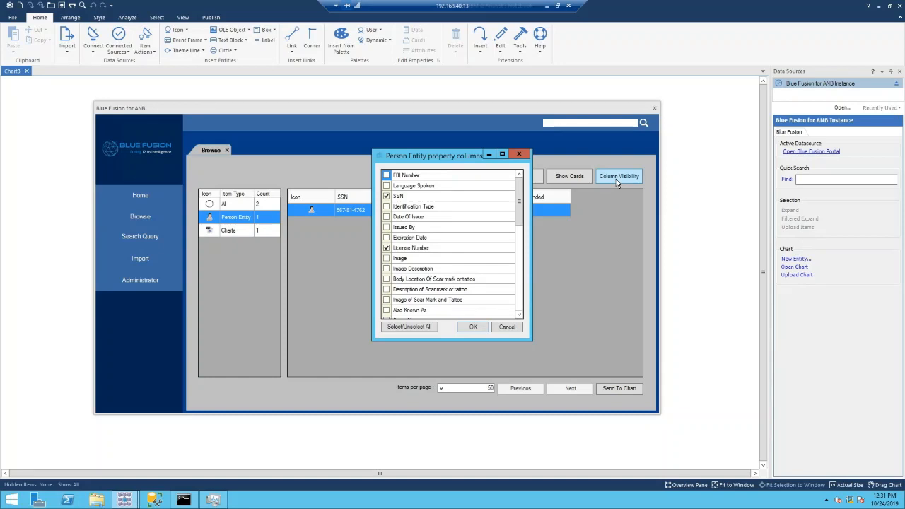
- Toggle the License Number column, then decline deleting the person record
{"action": "left_click", "coordinate": [386, 249]}
{"action": "left_click", "coordinate": [470, 326]}
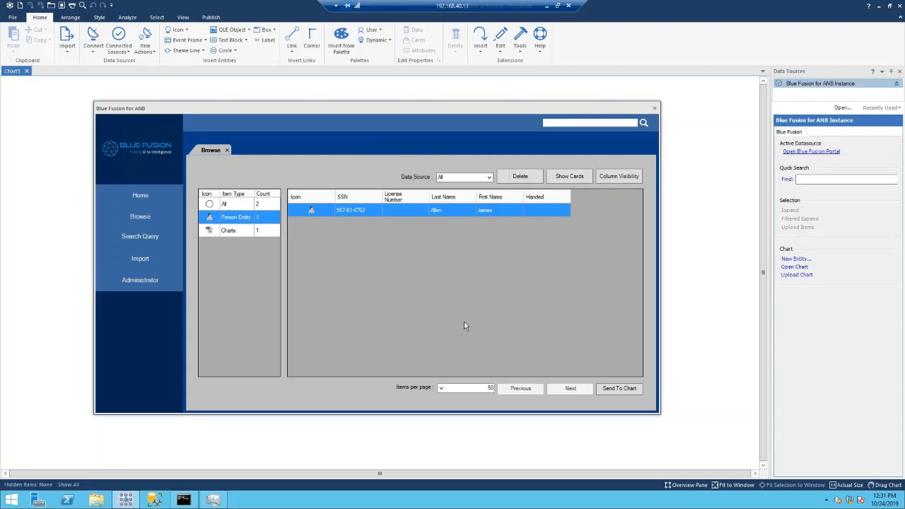
{"action": "left_click", "coordinate": [536, 178]}
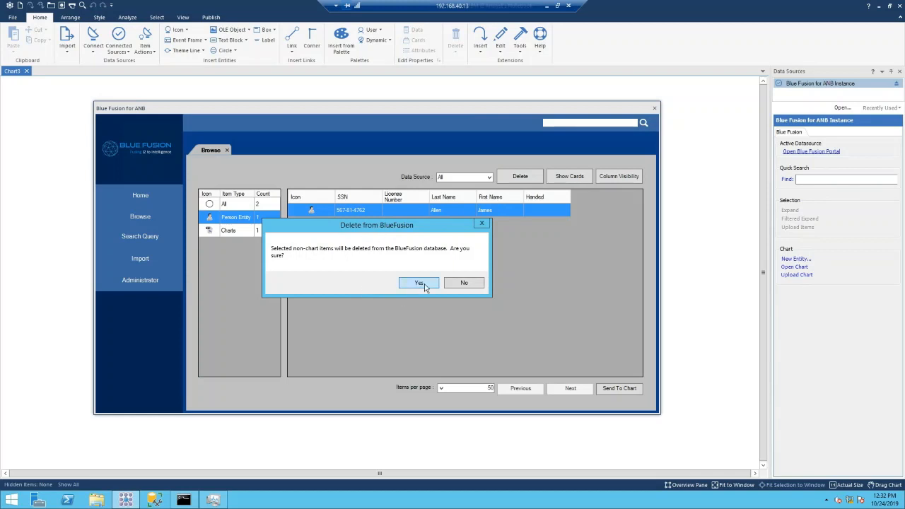
{"action": "left_click", "coordinate": [461, 285]}
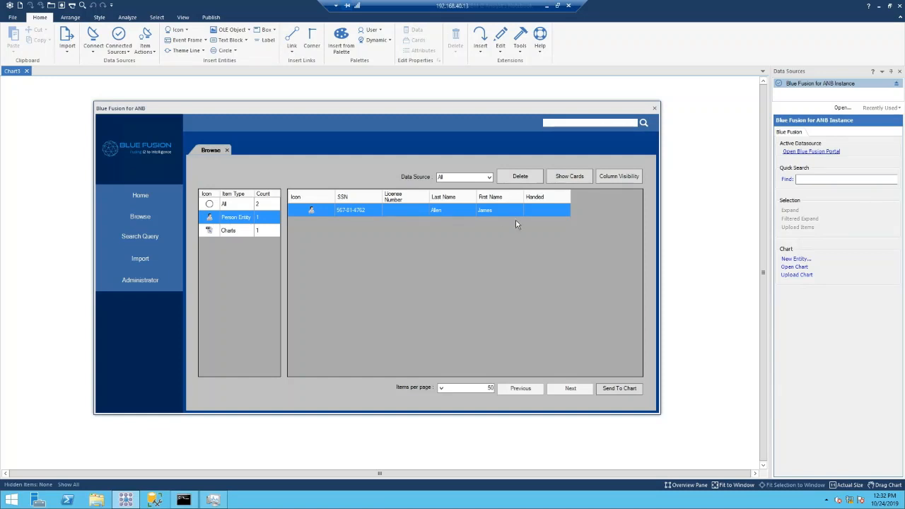
{"action": "left_click", "coordinate": [564, 182]}
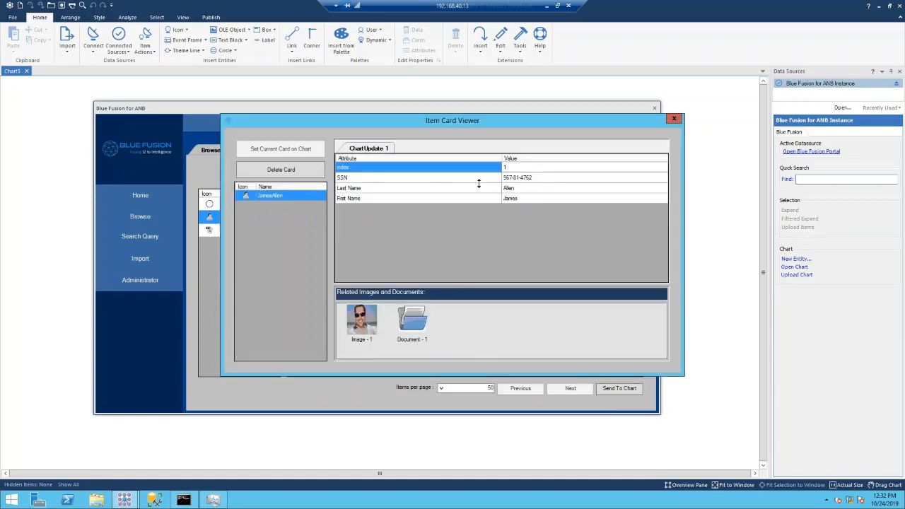
{"action": "left_click", "coordinate": [514, 168]}
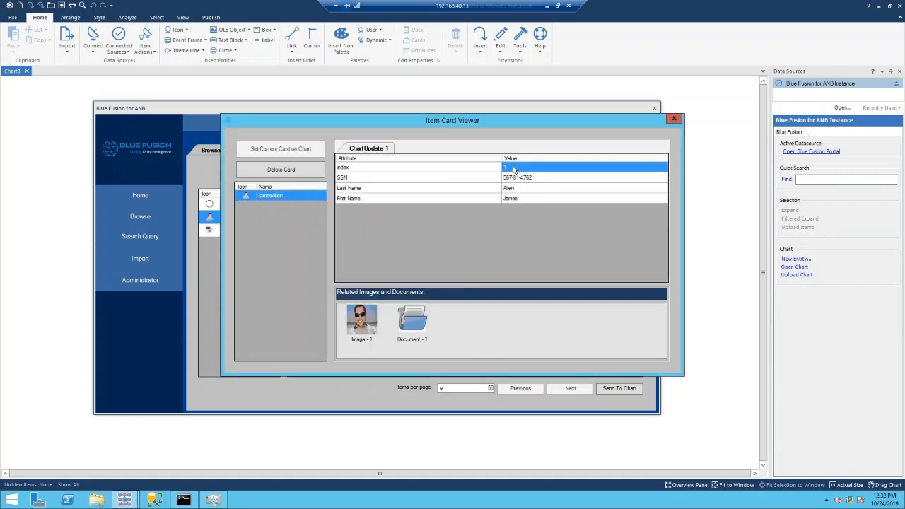
{"action": "left_click", "coordinate": [515, 180]}
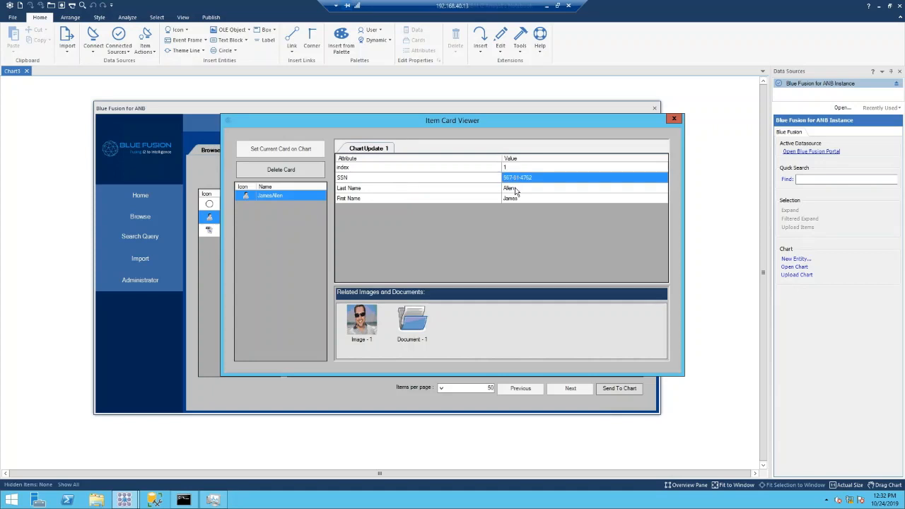
{"action": "left_click", "coordinate": [515, 189]}
{"action": "left_click", "coordinate": [516, 201]}
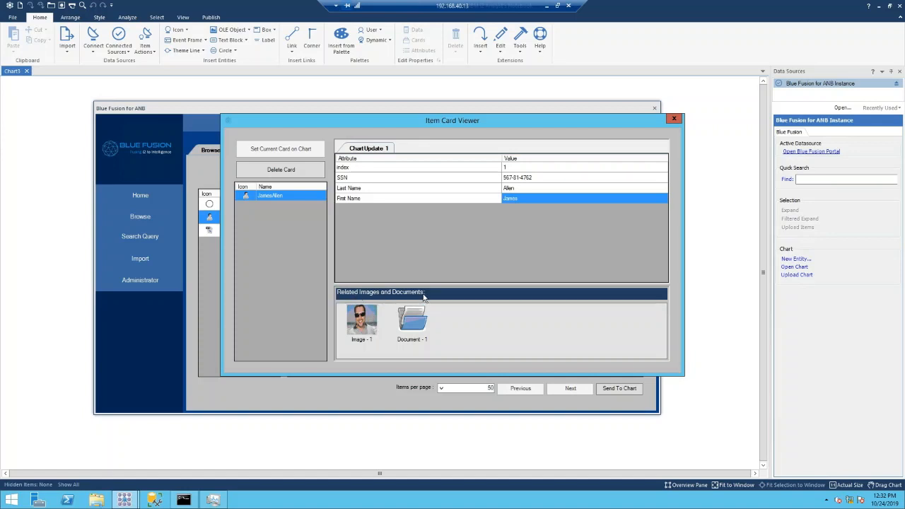
{"action": "left_click", "coordinate": [364, 324]}
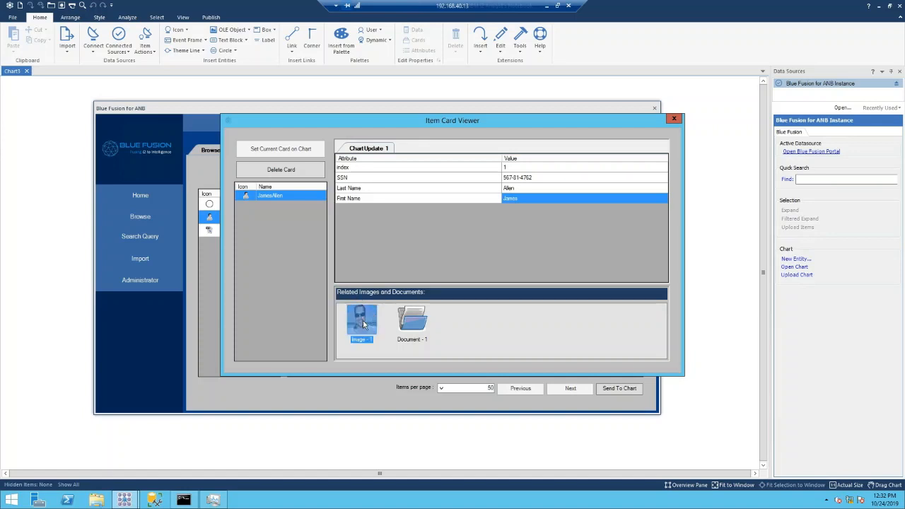
{"action": "left_click", "coordinate": [412, 324]}
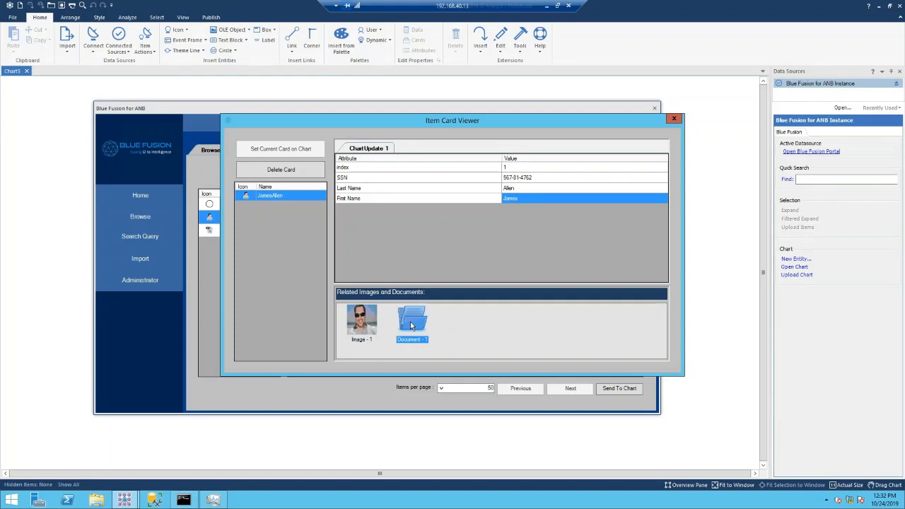
{"action": "left_click", "coordinate": [371, 327]}
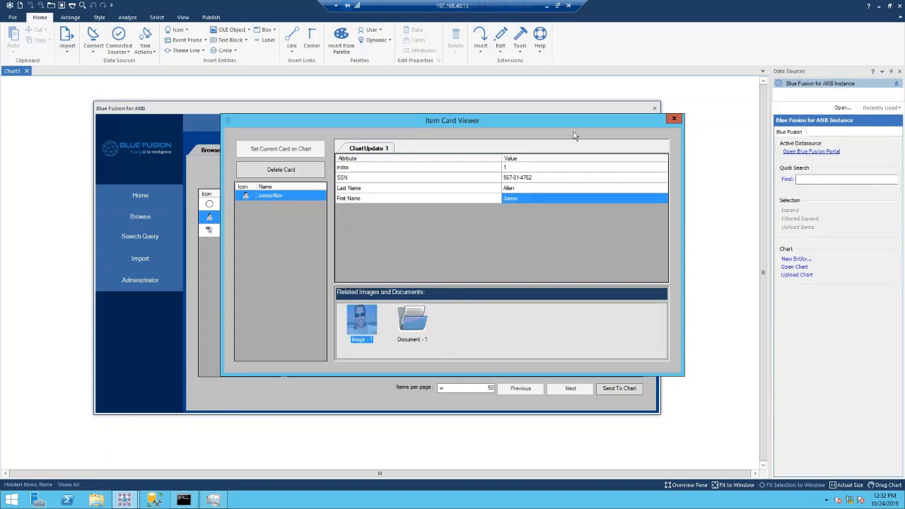
{"action": "left_click", "coordinate": [673, 119]}
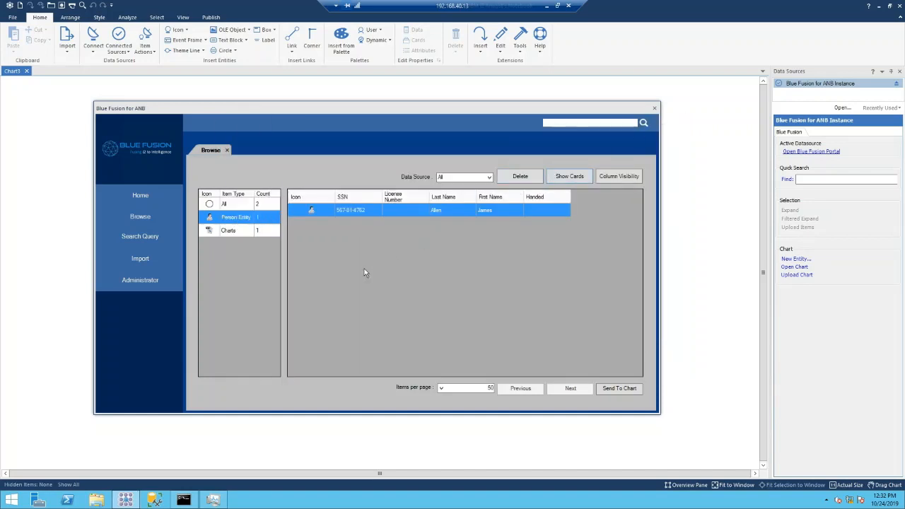
- Check and dismiss the Send To Chart options, close Browse, and show Search Query choices
{"action": "left_click", "coordinate": [618, 390]}
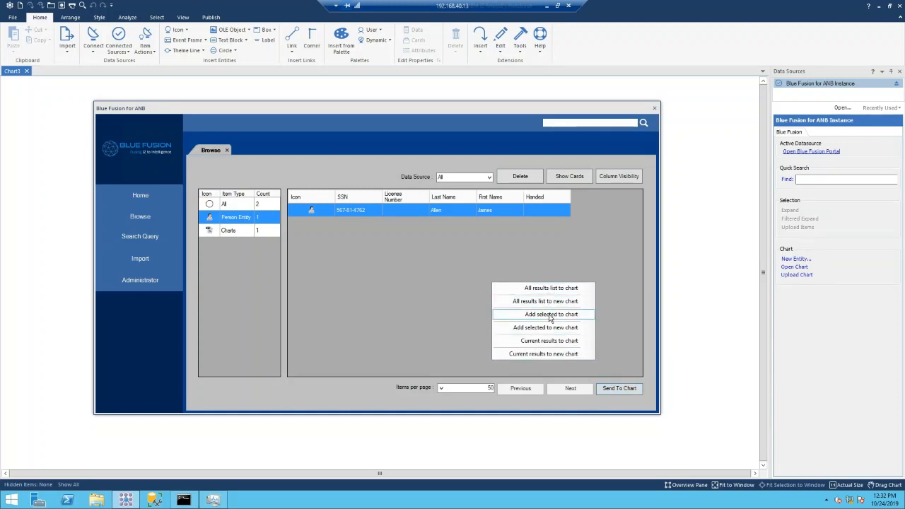
{"action": "left_click", "coordinate": [543, 367]}
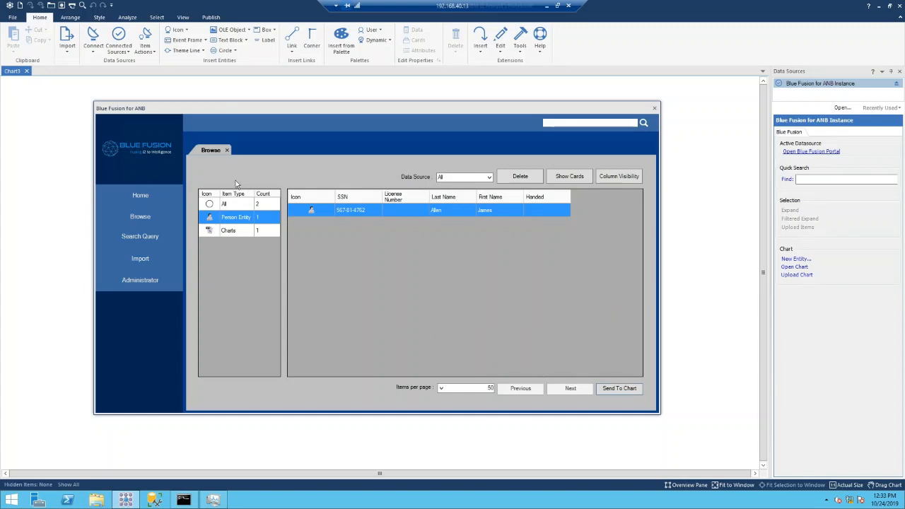
{"action": "left_click", "coordinate": [227, 150]}
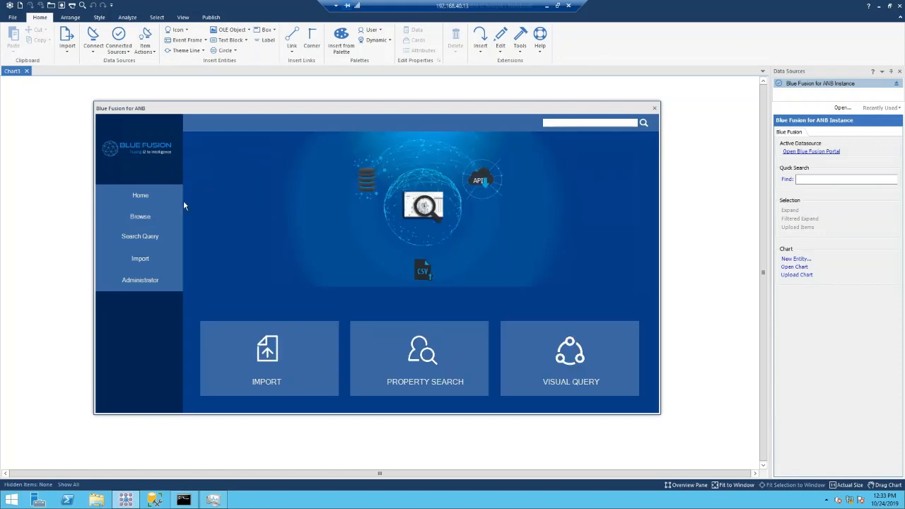
{"action": "left_click", "coordinate": [149, 243]}
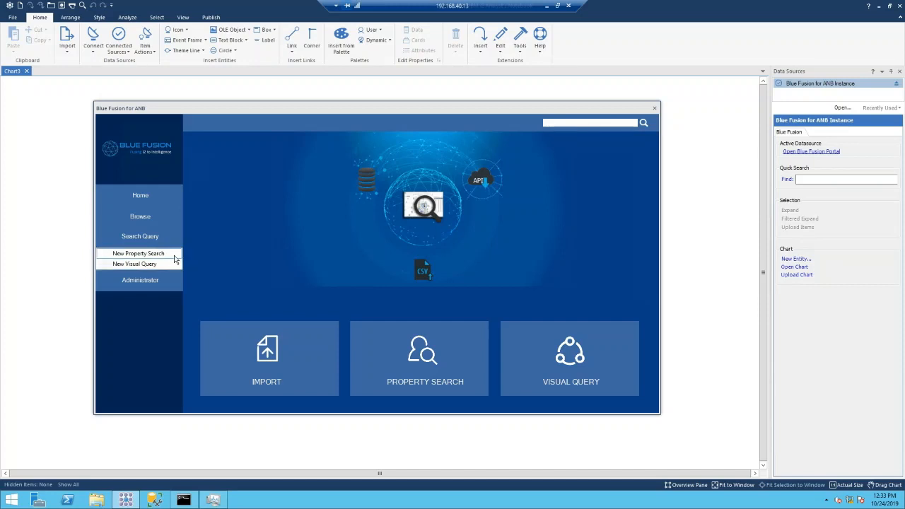
- Start a Property Search with Person Entity selected as the item type
{"action": "left_click", "coordinate": [162, 253]}
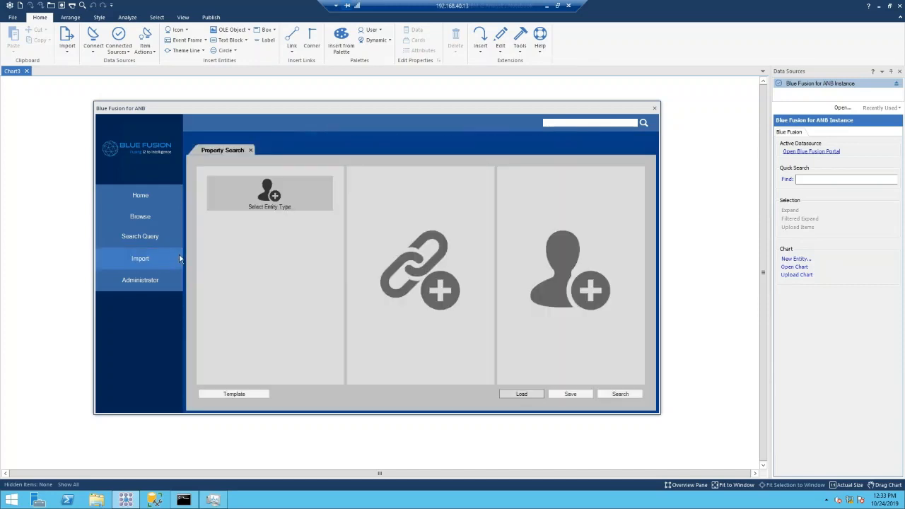
{"action": "left_click", "coordinate": [266, 195]}
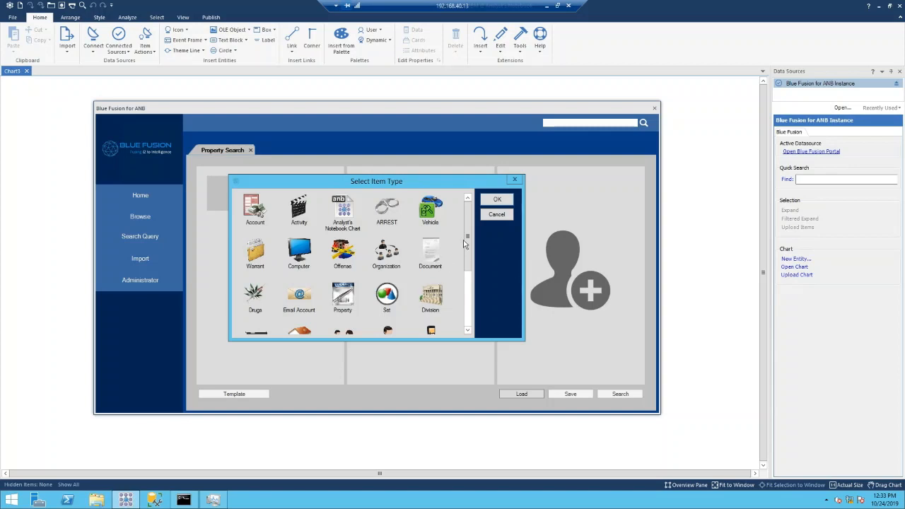
{"action": "left_click_drag", "start_coordinate": [468, 235], "coordinate": [468, 270]}
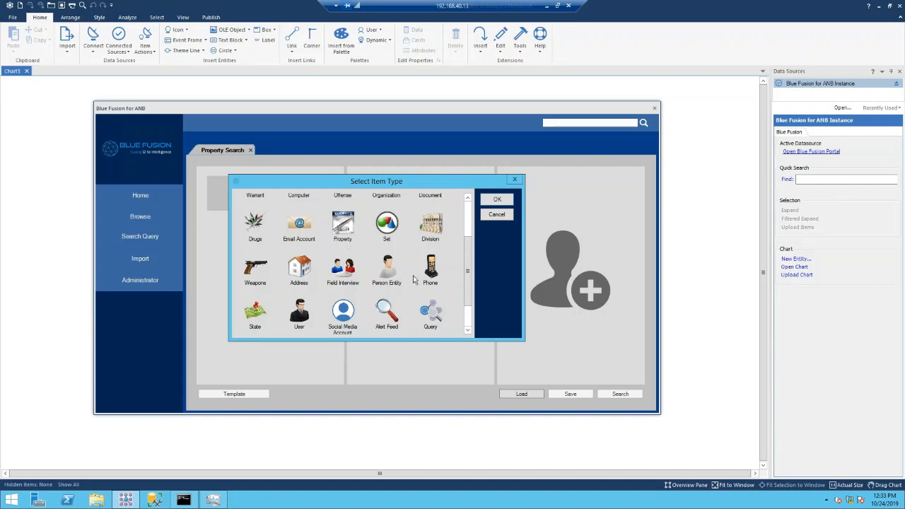
{"action": "left_click_drag", "start_coordinate": [465, 261], "coordinate": [465, 284]}
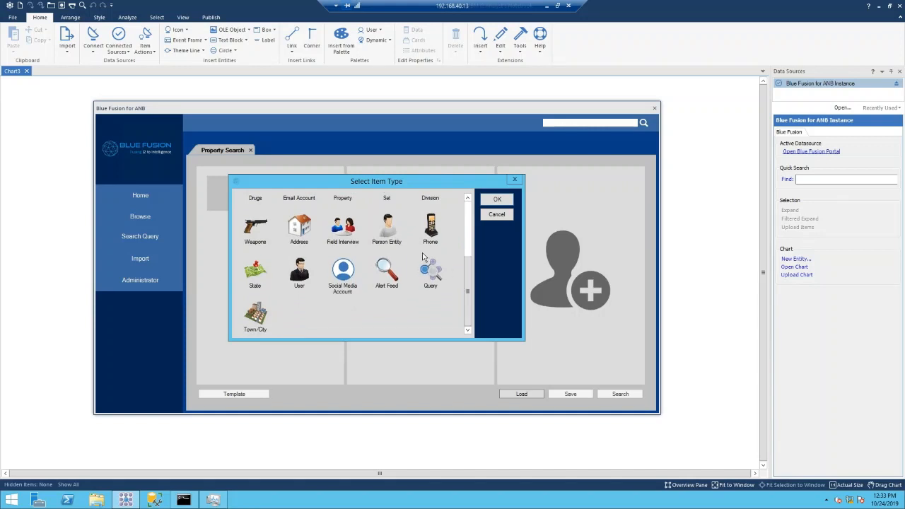
{"action": "left_click", "coordinate": [388, 232]}
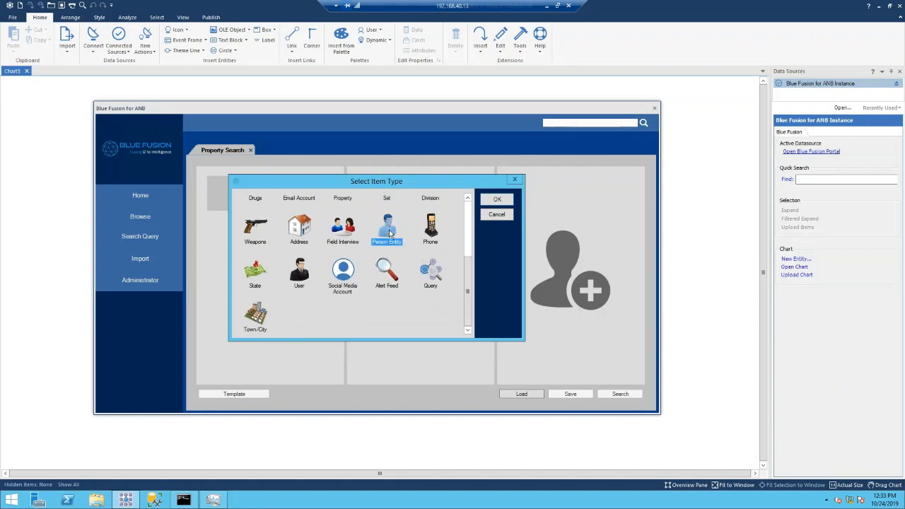
{"action": "left_click", "coordinate": [493, 202]}
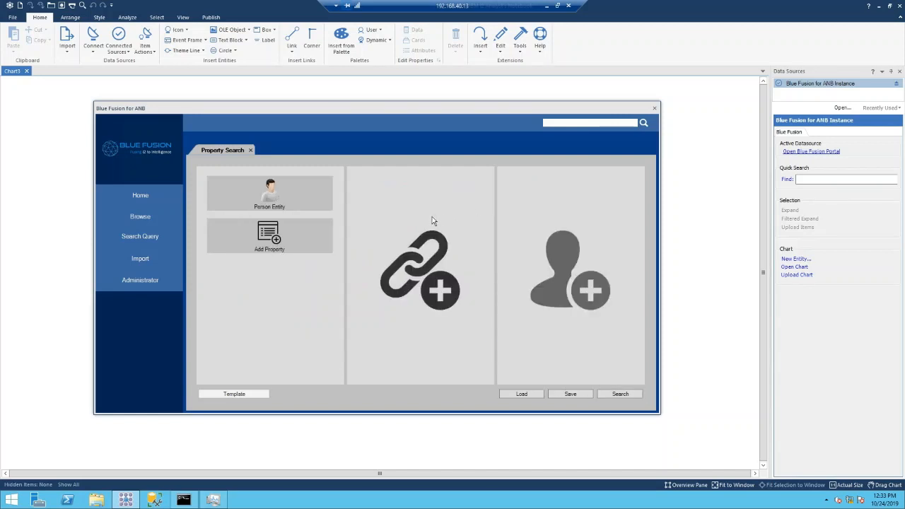
- Add a search criterion and pick Last Name from the property list
{"action": "left_click", "coordinate": [295, 237]}
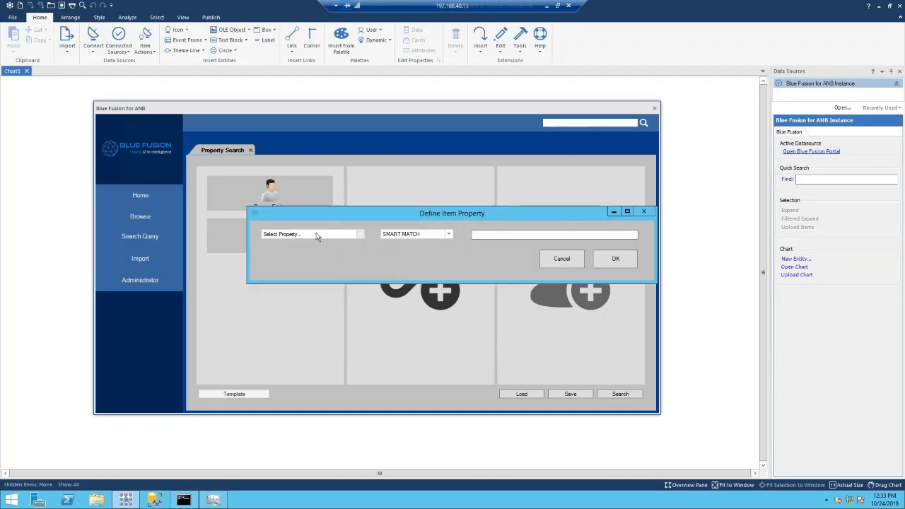
{"action": "left_click", "coordinate": [360, 234]}
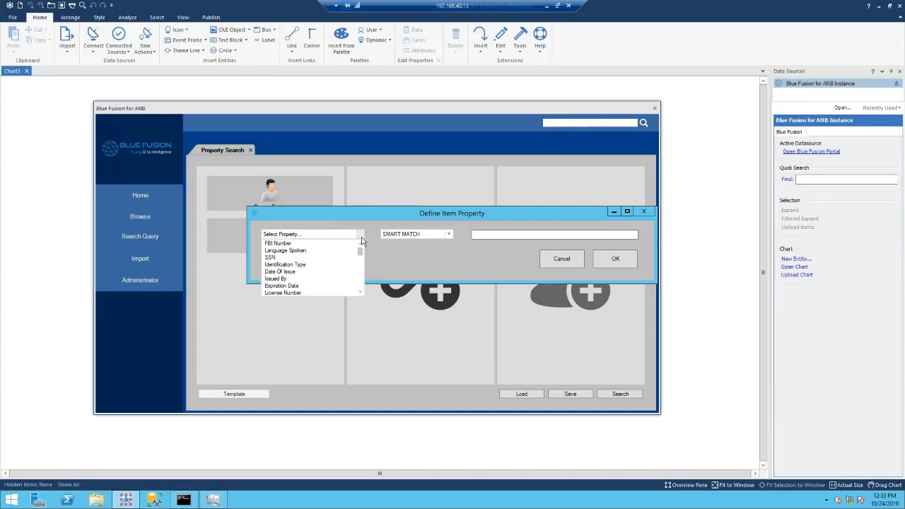
{"action": "left_click", "coordinate": [351, 242]}
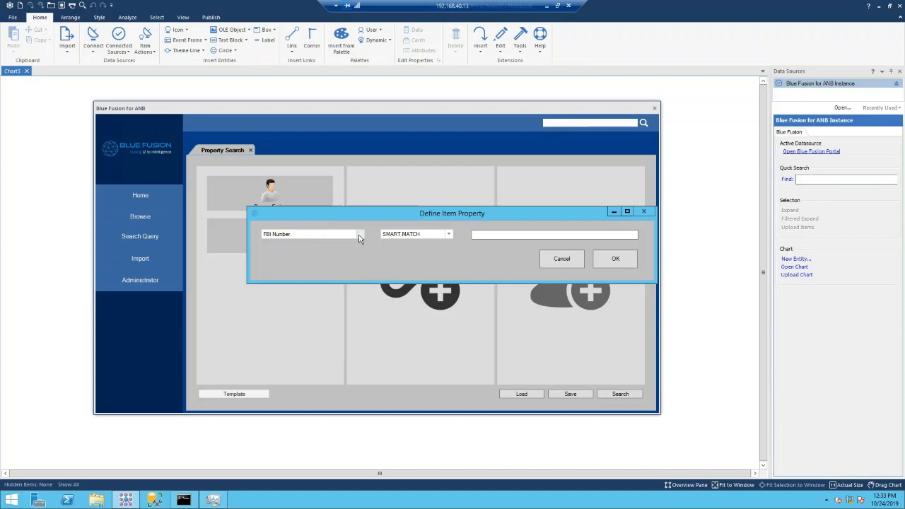
{"action": "left_click", "coordinate": [359, 235]}
{"action": "left_click", "coordinate": [348, 247]}
{"action": "left_click", "coordinate": [360, 237]}
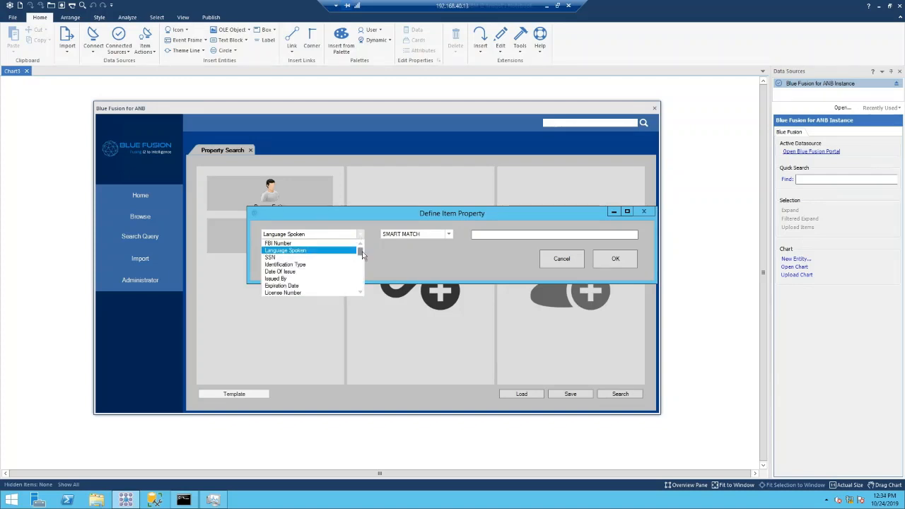
{"action": "key", "text": "Down"}
{"action": "key", "text": "Down"}
{"action": "key", "text": "Down"}
{"action": "key", "text": "Down"}
{"action": "key", "text": "Down"}
{"action": "key", "text": "Down"}
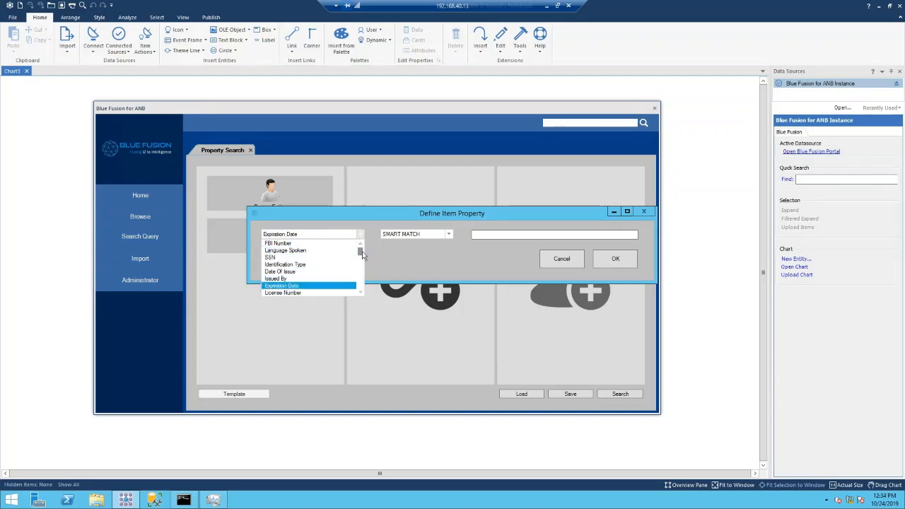
{"action": "key", "text": "Down"}
{"action": "key", "text": "Down"}
{"action": "key", "text": "Down"}
{"action": "key", "text": "Down"}
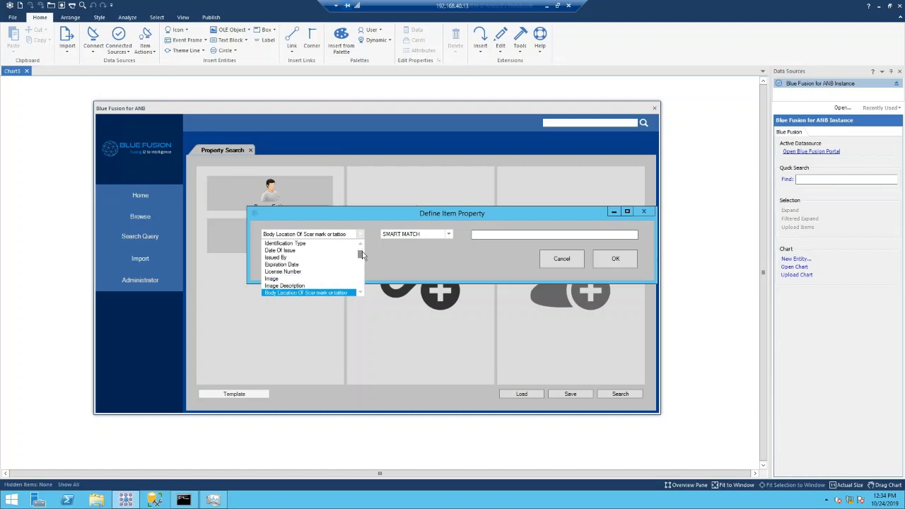
{"action": "key", "text": "Down"}
{"action": "key", "text": "Down"}
{"action": "key", "text": "Down"}
{"action": "key", "text": "Down"}
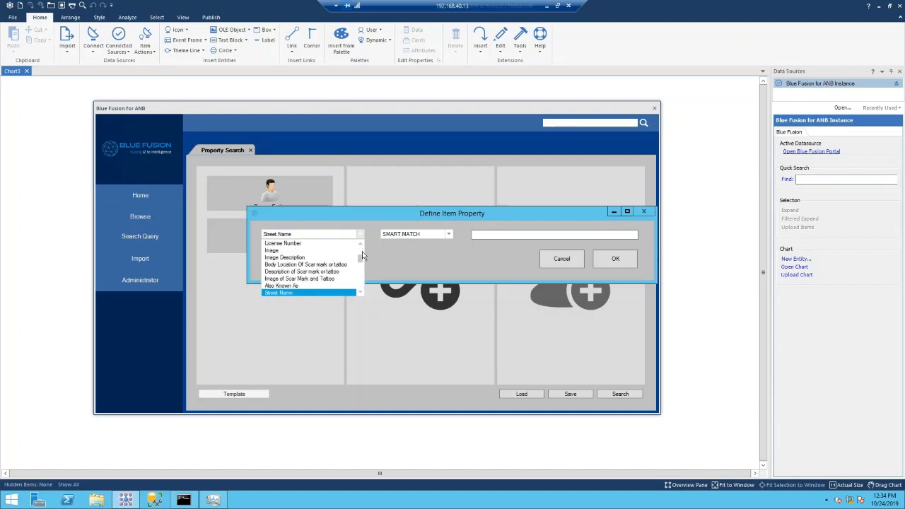
{"action": "key", "text": "Down"}
{"action": "key", "text": "Down"}
{"action": "key", "text": "Down"}
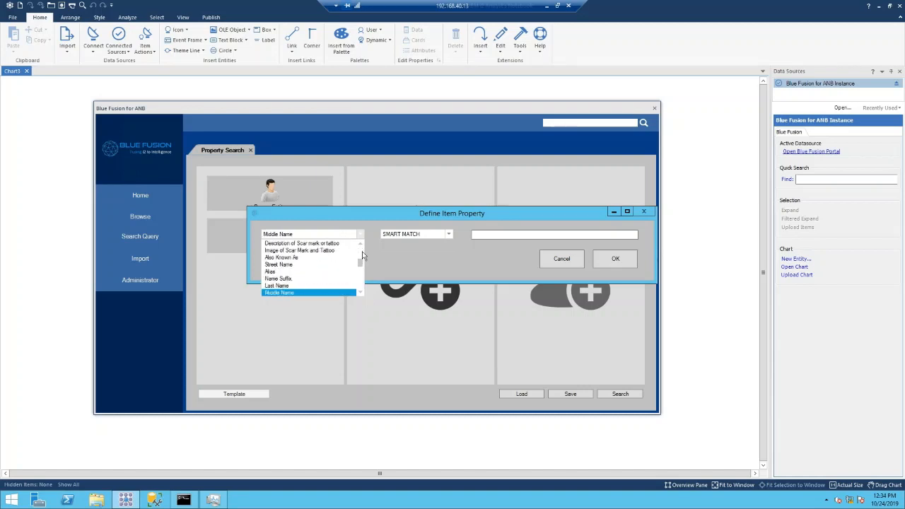
{"action": "key", "text": "Up"}
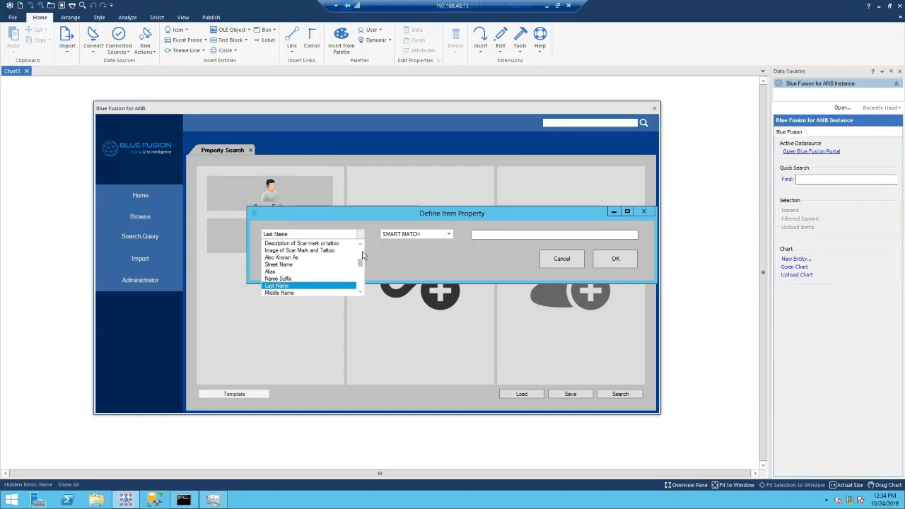
{"action": "key", "text": "Return"}
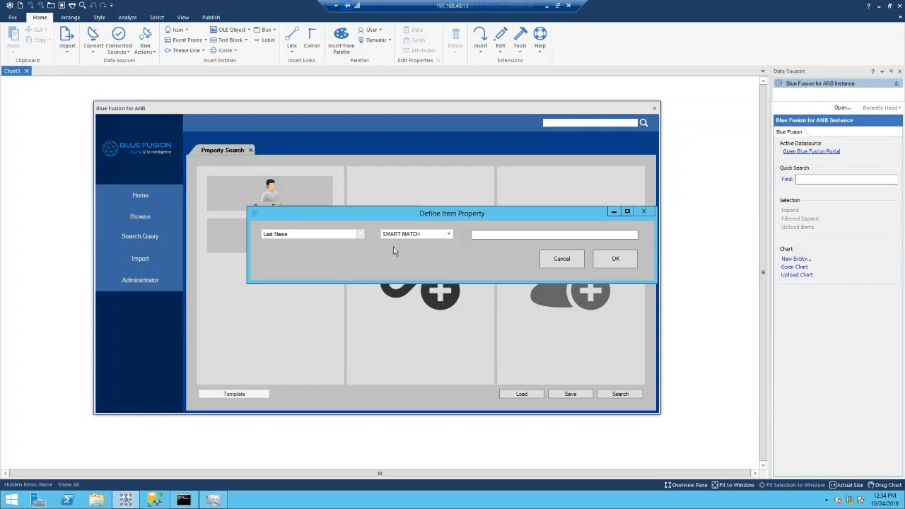
- Keep SMART MATCH, enter the person's surname, and confirm the Last Name criterion
{"action": "left_click", "coordinate": [446, 237]}
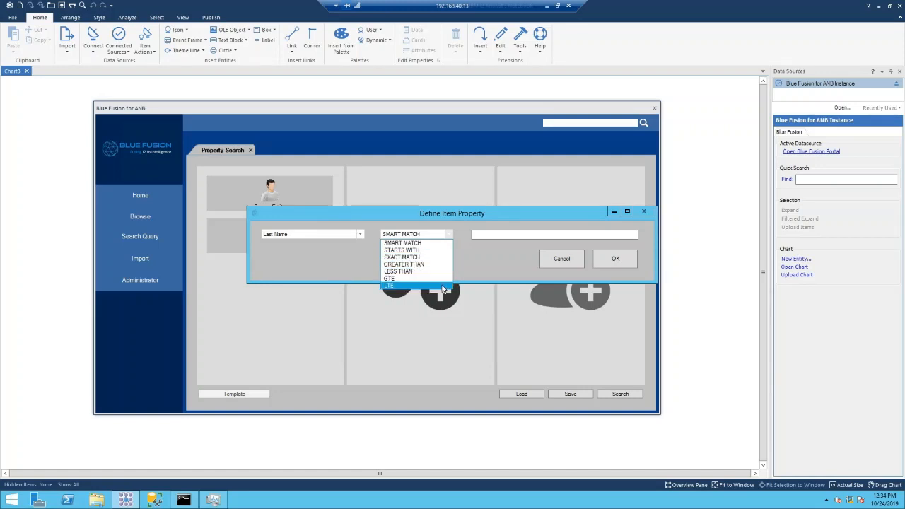
{"action": "left_click", "coordinate": [446, 244]}
{"action": "left_click", "coordinate": [478, 236]}
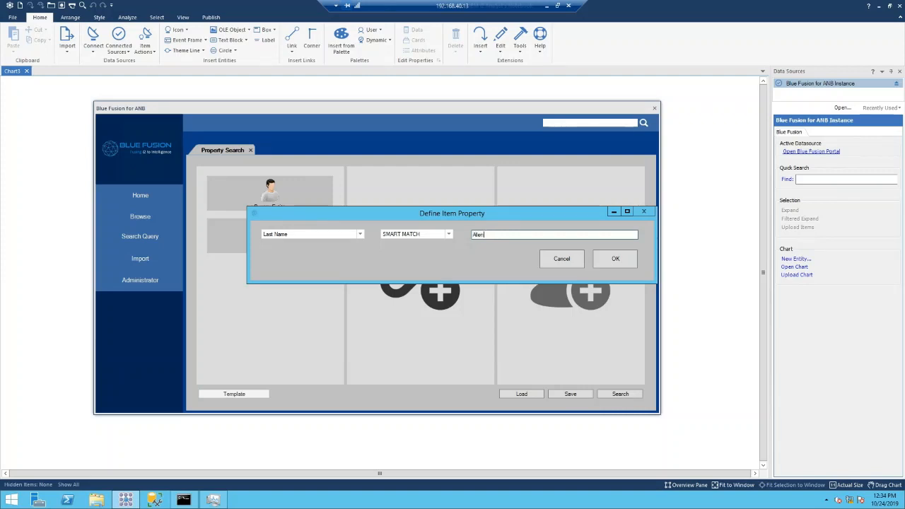
{"action": "left_click", "coordinate": [603, 261]}
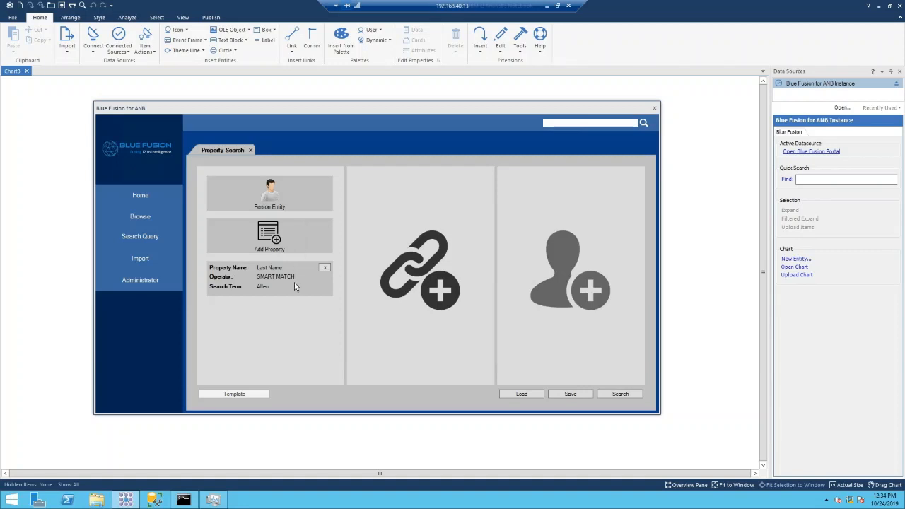
- Add a First Name criterion matching the person's first name
{"action": "left_click", "coordinate": [307, 235]}
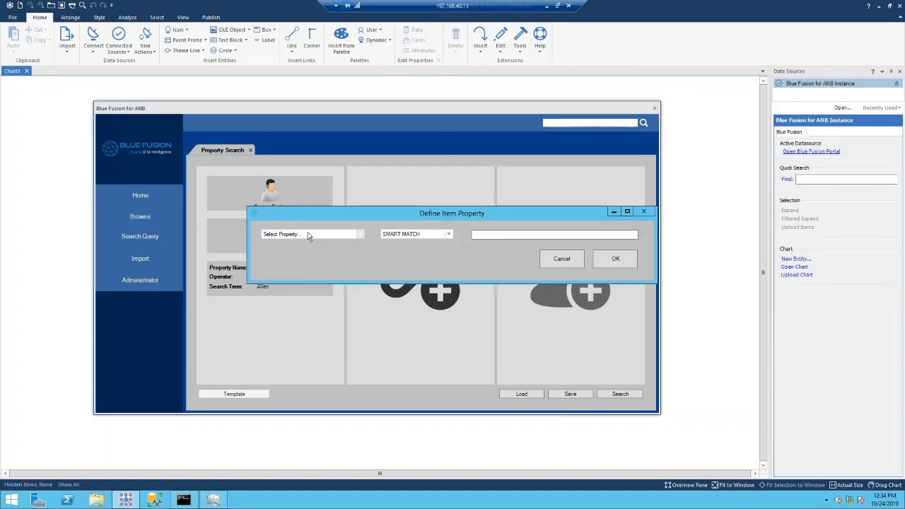
{"action": "left_click", "coordinate": [309, 236]}
{"action": "key", "text": "f"}
{"action": "key", "text": "f"}
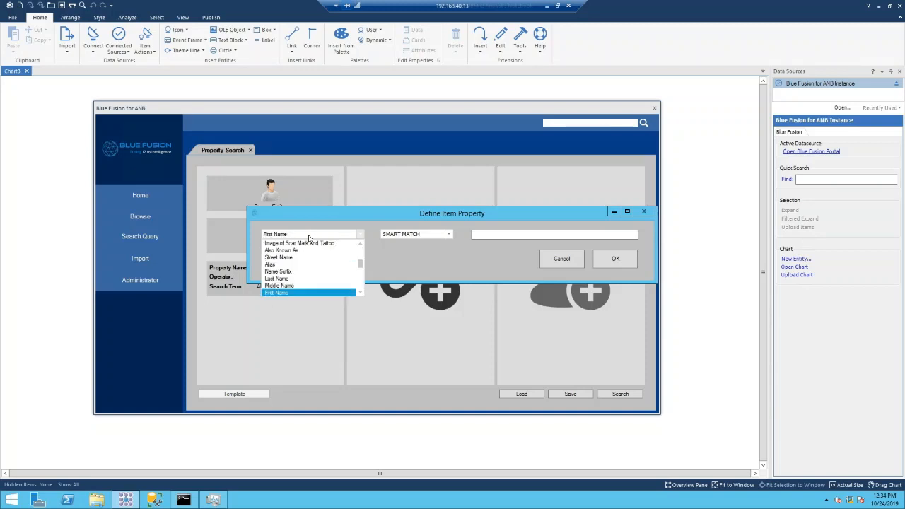
{"action": "key", "text": "Tab"}
{"action": "key", "text": "Tab"}
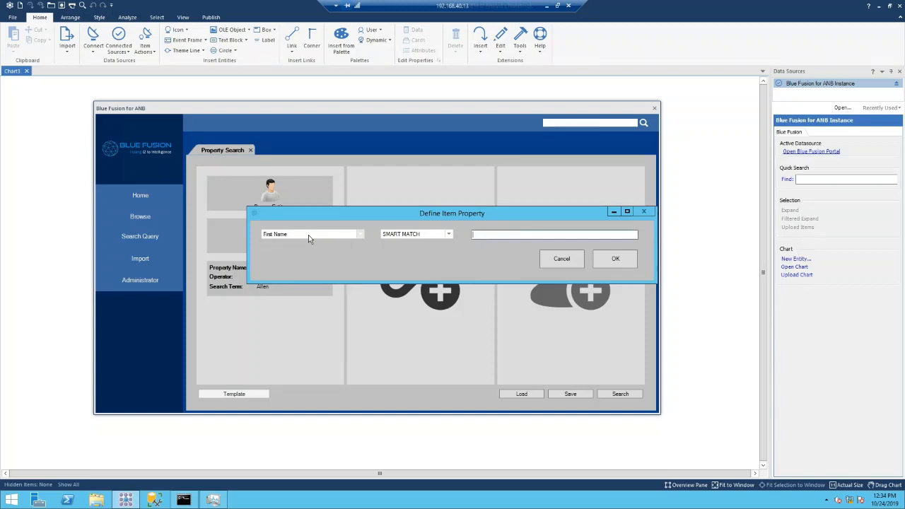
{"action": "type", "text": "James"}
{"action": "left_click", "coordinate": [598, 263]}
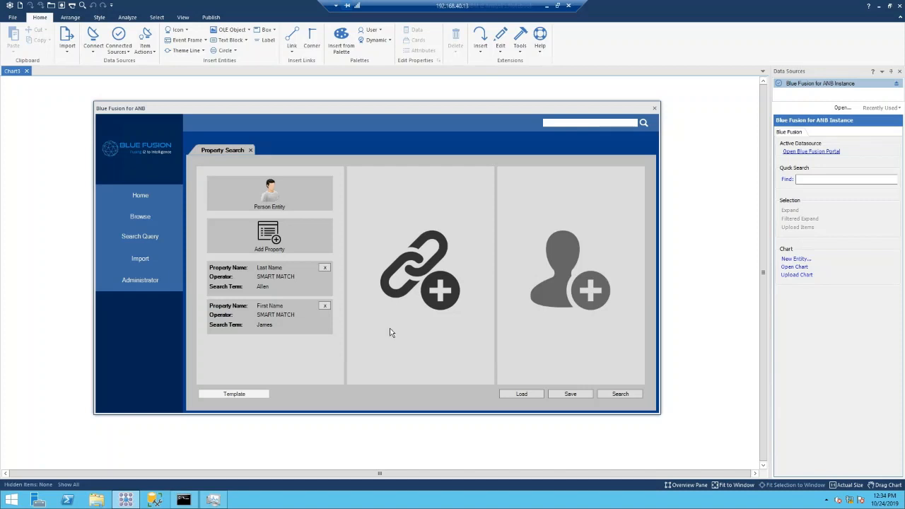
- Run the search, add the matching person to the chart, and reopen the search for editing
{"action": "left_click", "coordinate": [625, 397]}
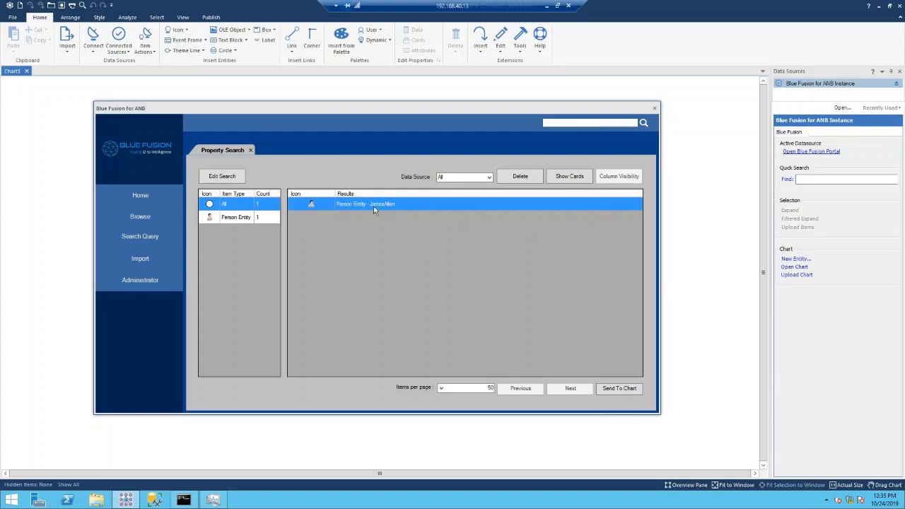
{"action": "left_click", "coordinate": [604, 388]}
{"action": "left_click", "coordinate": [567, 315]}
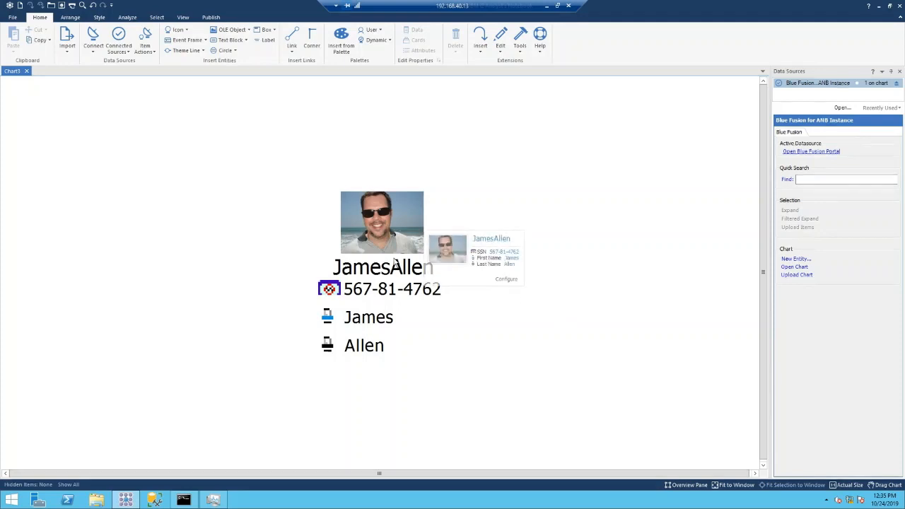
{"action": "left_click", "coordinate": [804, 152]}
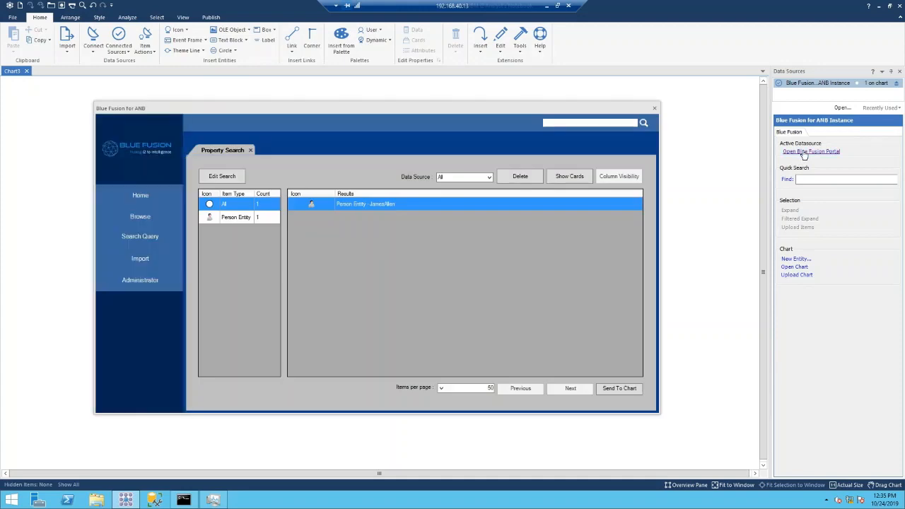
{"action": "left_click", "coordinate": [222, 178]}
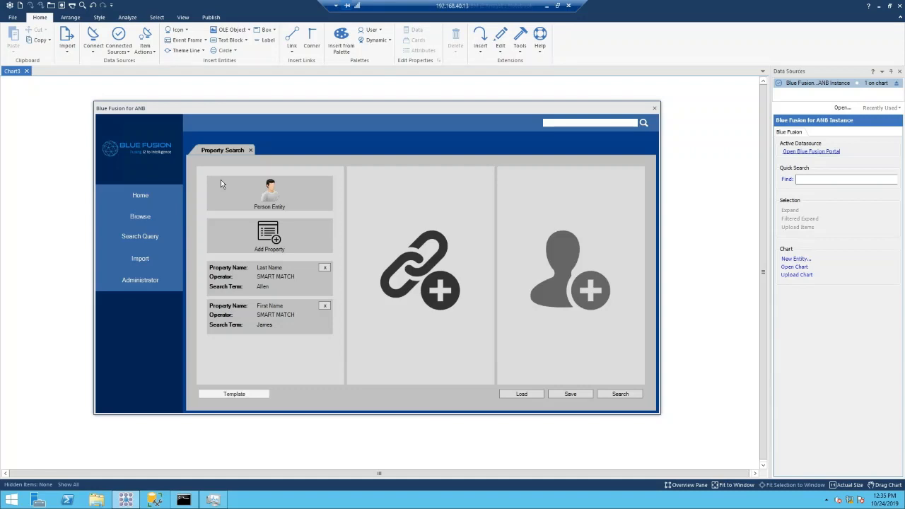
- Extend the search with an Access To link to a linked entity
{"action": "left_click", "coordinate": [404, 283]}
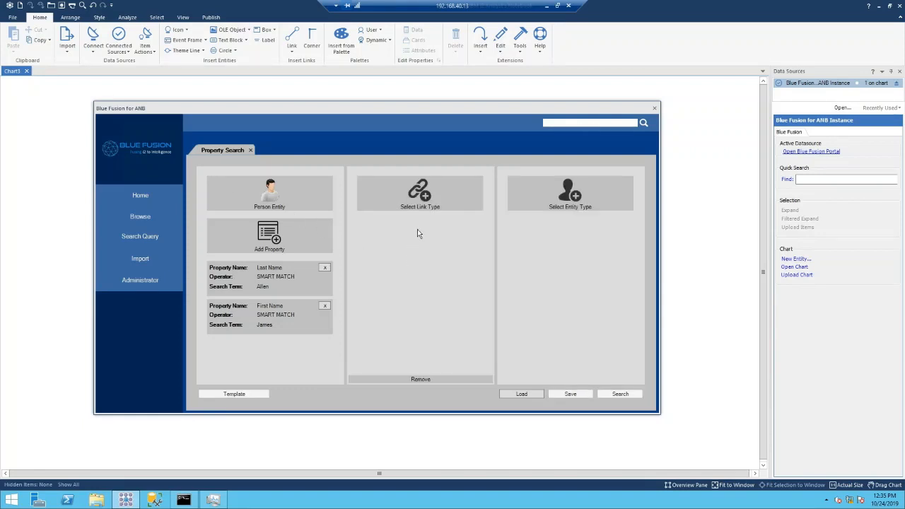
{"action": "left_click", "coordinate": [424, 202]}
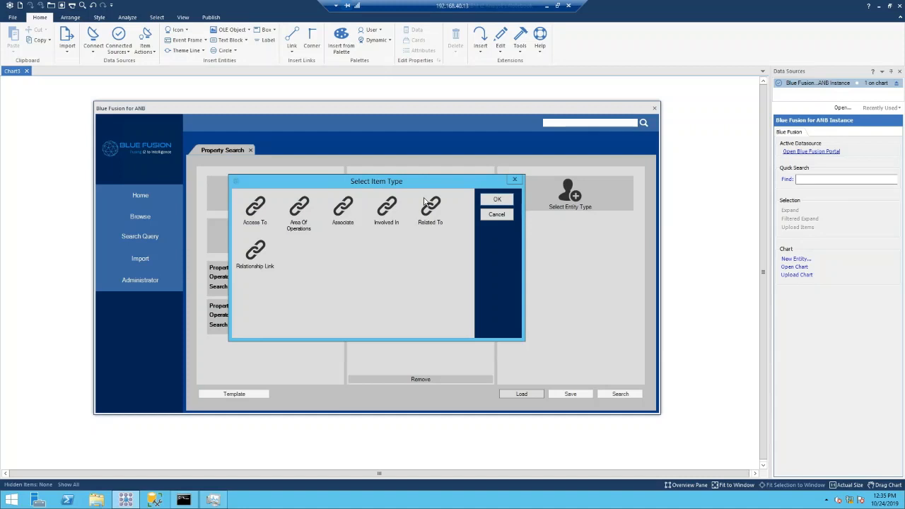
{"action": "left_click", "coordinate": [257, 219]}
{"action": "left_click", "coordinate": [294, 218]}
{"action": "left_click", "coordinate": [339, 219]}
{"action": "left_click", "coordinate": [256, 216]}
{"action": "left_click", "coordinate": [498, 200]}
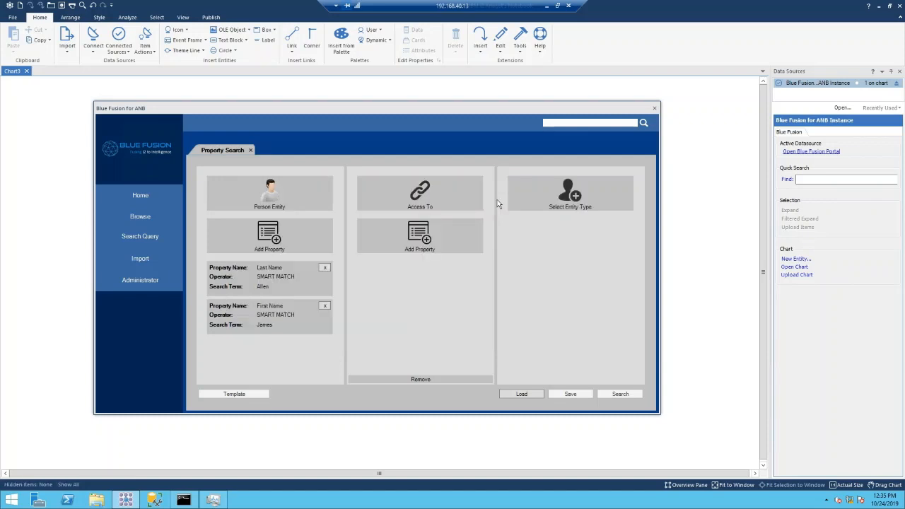
- Make Phone the linked entity type, run the search, and close the portal
{"action": "left_click", "coordinate": [563, 190]}
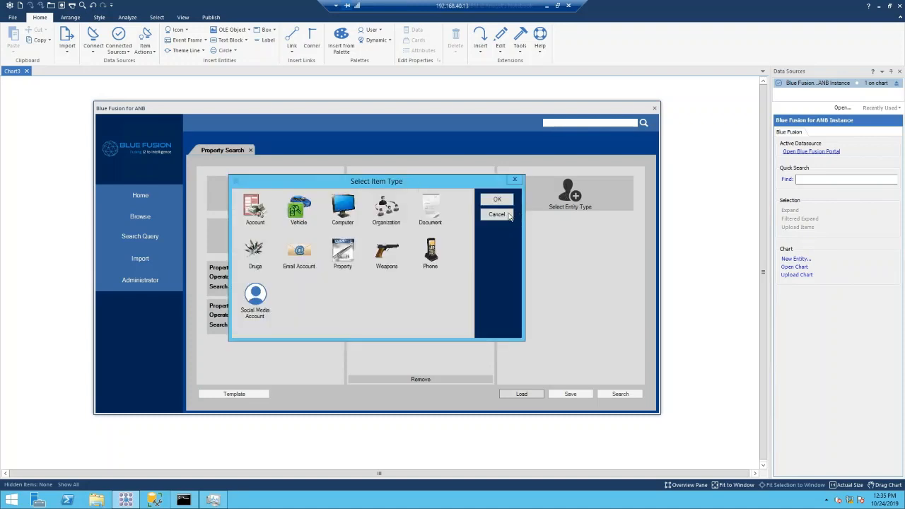
{"action": "left_click", "coordinate": [433, 246]}
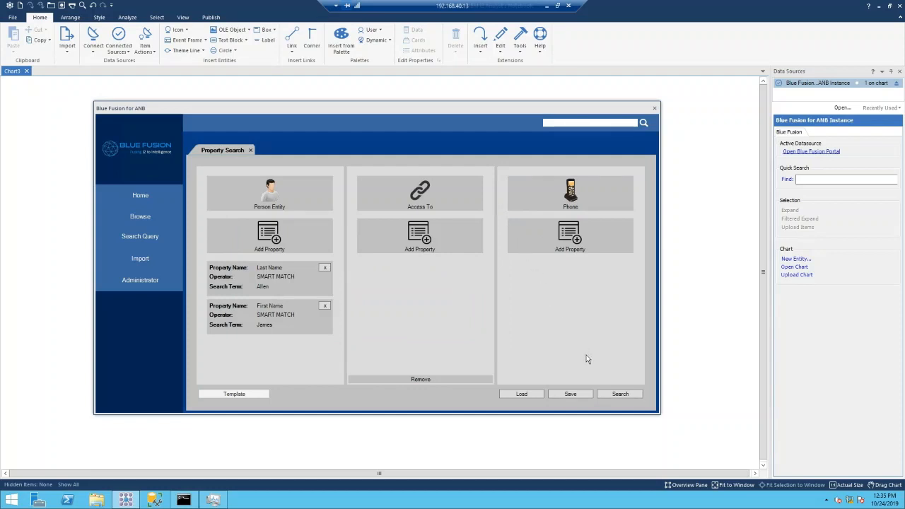
{"action": "left_click", "coordinate": [607, 398]}
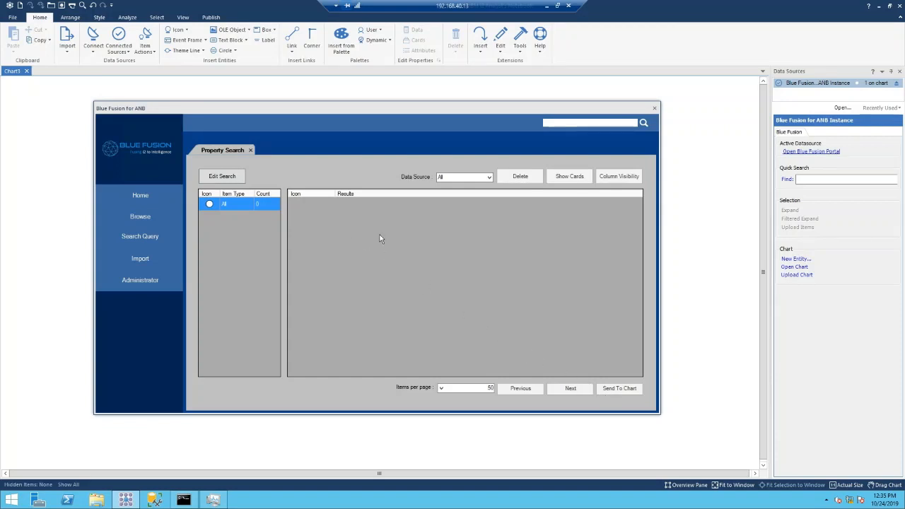
{"action": "left_click", "coordinate": [655, 110]}
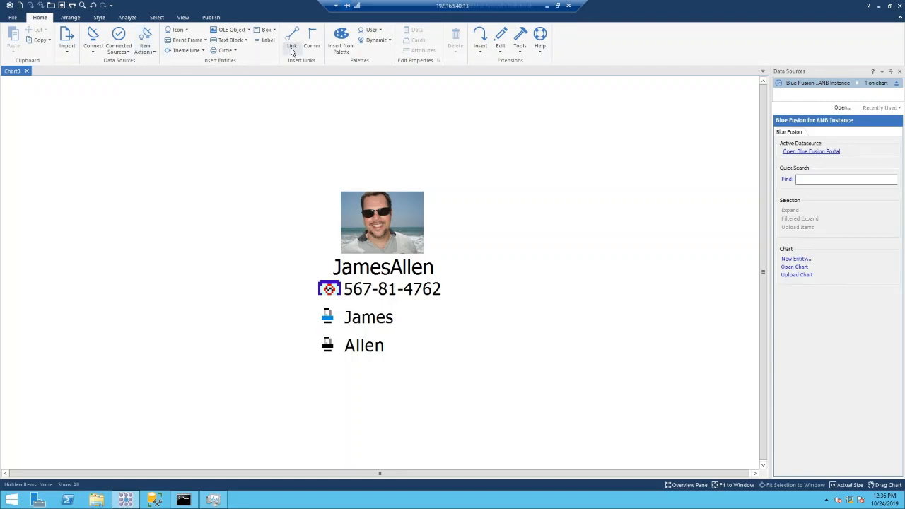
- Switch the entity palette to Blue Fusion types and place a Phone entity at the chart's upper left
{"action": "left_click", "coordinate": [341, 44]}
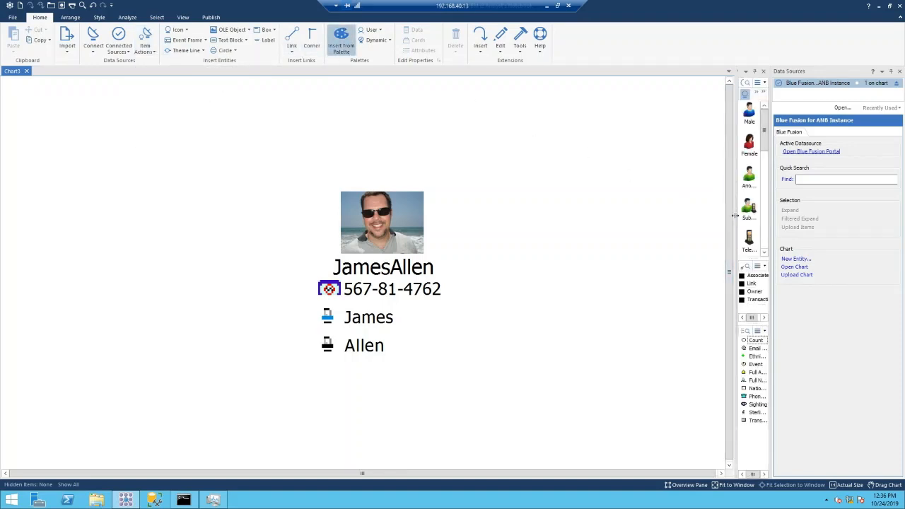
{"action": "left_click_drag", "start_coordinate": [734, 219], "coordinate": [580, 219]}
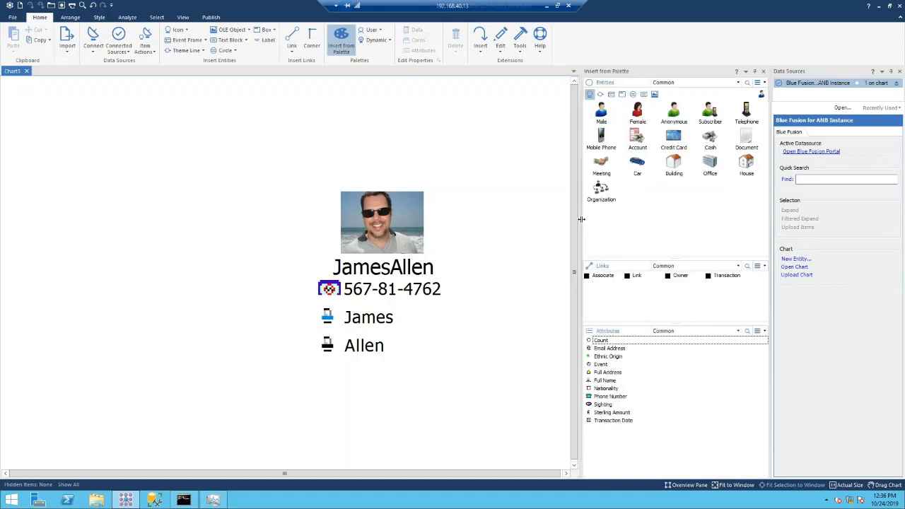
{"action": "left_click", "coordinate": [739, 83]}
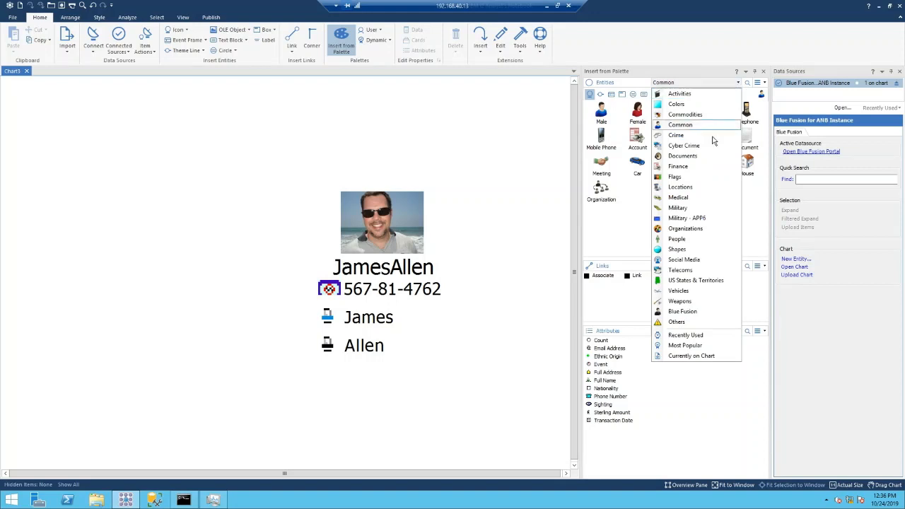
{"action": "left_click", "coordinate": [686, 312]}
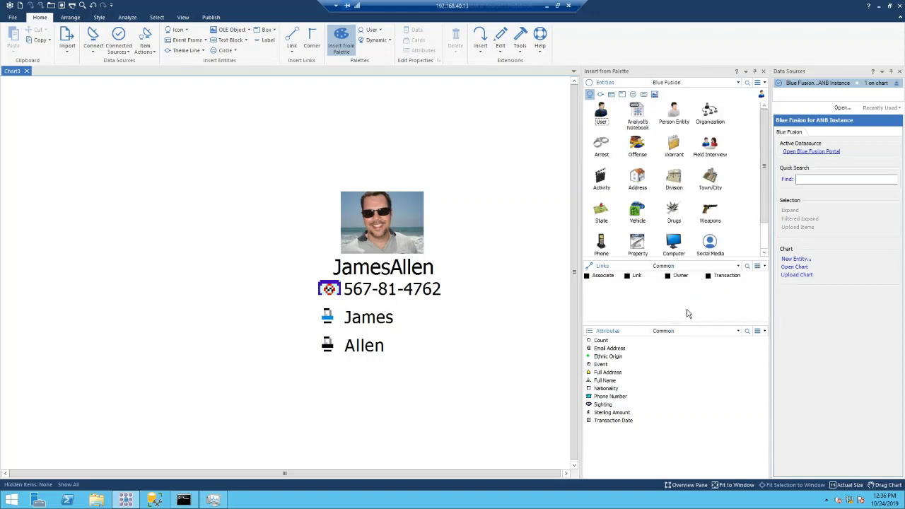
{"action": "left_click", "coordinate": [676, 115]}
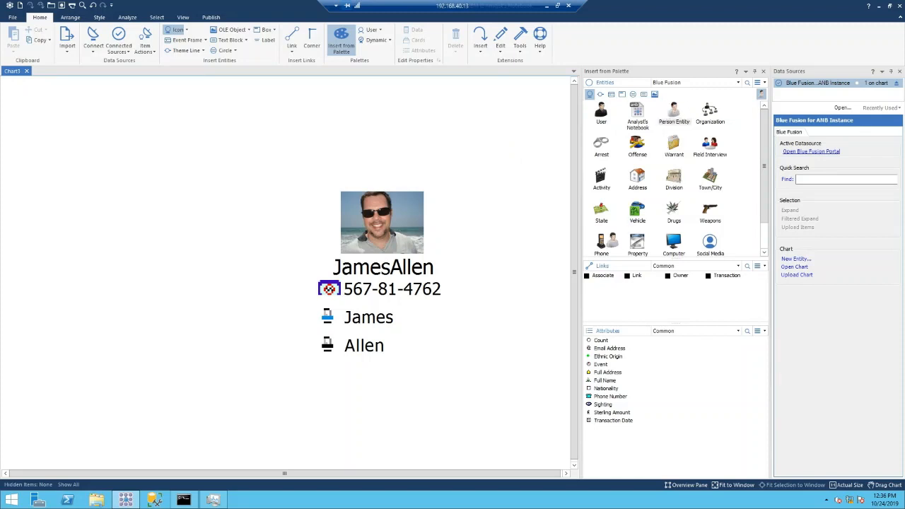
{"action": "left_click_drag", "start_coordinate": [601, 242], "coordinate": [134, 169]}
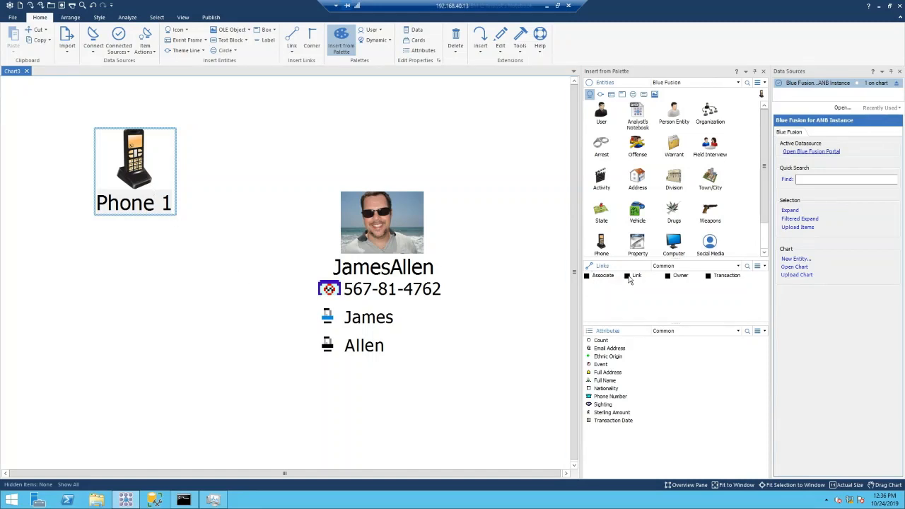
- Using Blue Fusion link types, draw an Access To link from Phone 1 to the pictured person
{"action": "left_click", "coordinate": [696, 267]}
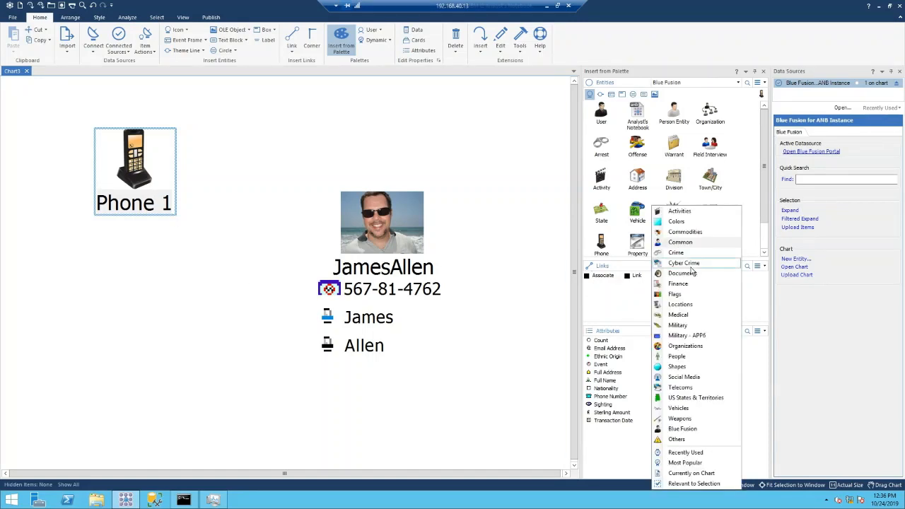
{"action": "left_click", "coordinate": [683, 429]}
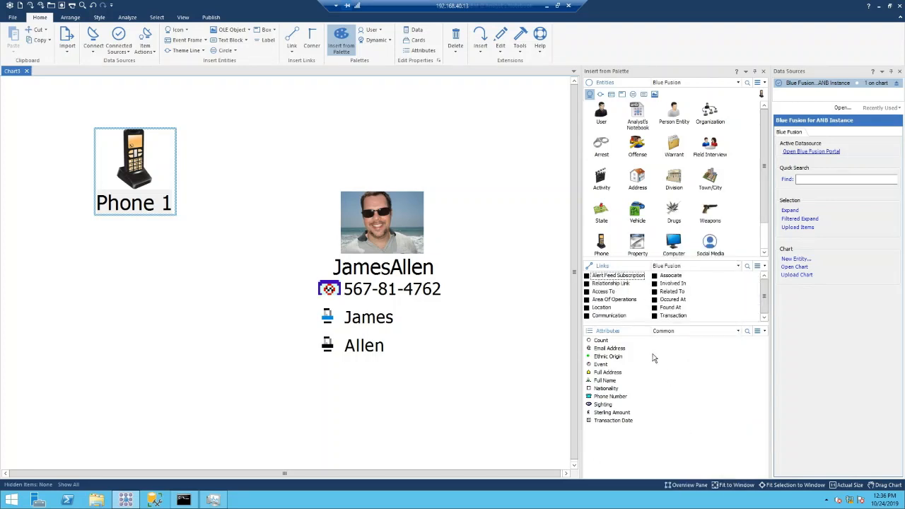
{"action": "left_click", "coordinate": [604, 291]}
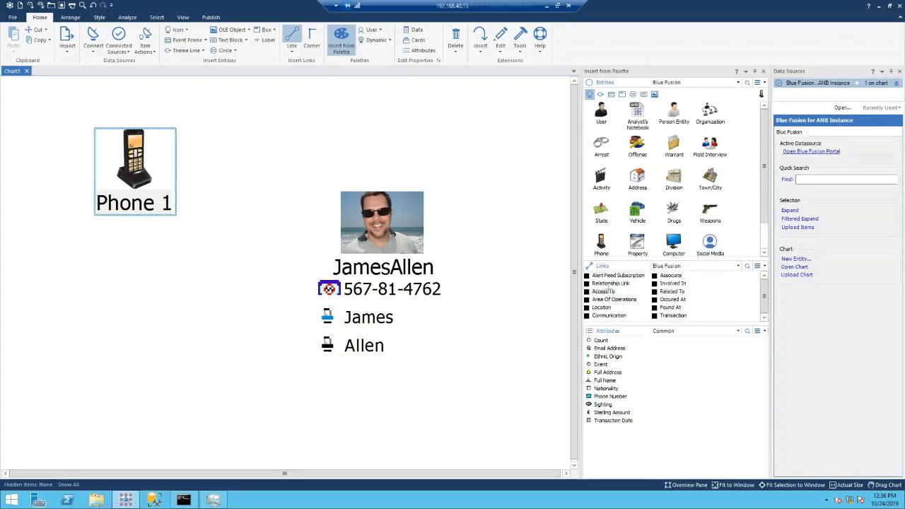
{"action": "left_click_drag", "start_coordinate": [134, 151], "coordinate": [339, 206]}
{"action": "left_click", "coordinate": [133, 157]}
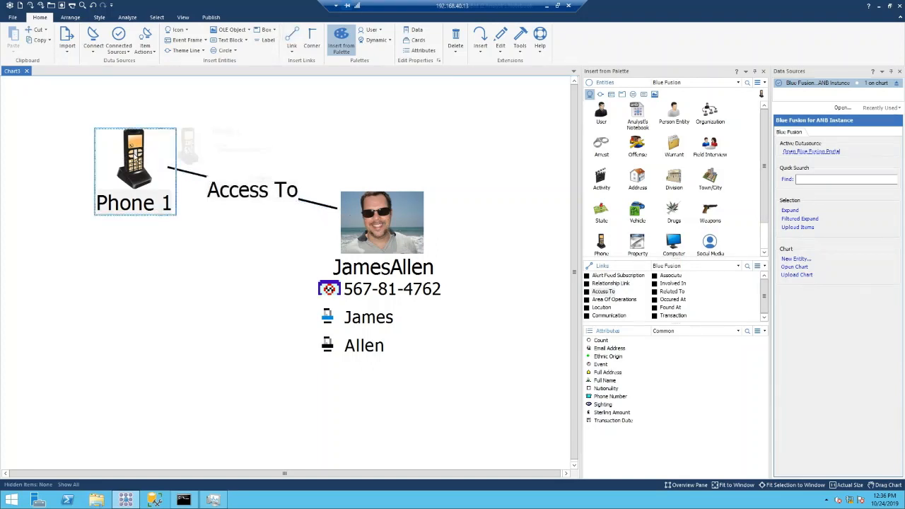
- Add a Blue Fusion Main Number attribute to Phone 1 holding its phone number
{"action": "double_click", "coordinate": [134, 157]}
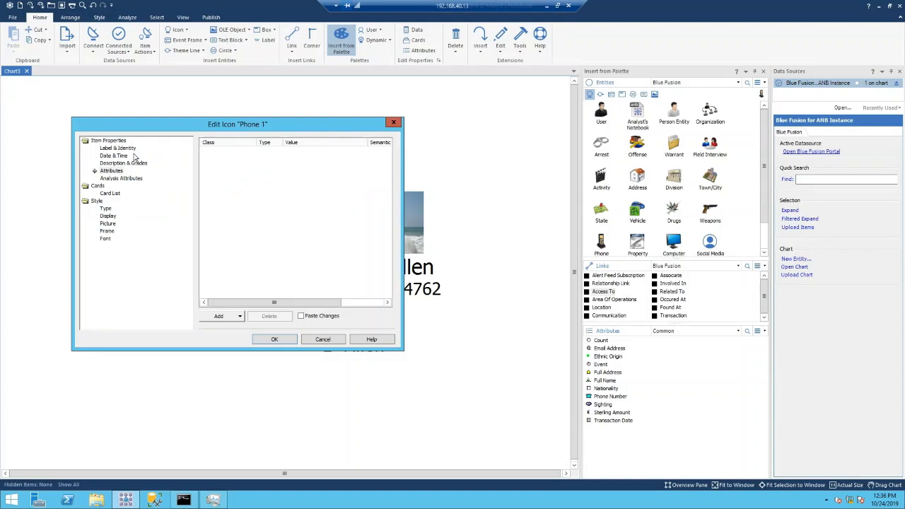
{"action": "left_click", "coordinate": [113, 171]}
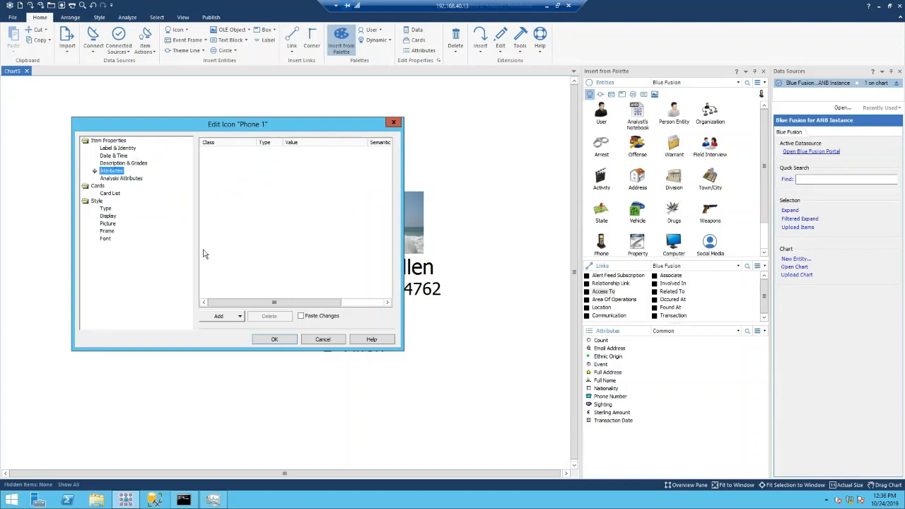
{"action": "left_click", "coordinate": [239, 317]}
{"action": "mouse_move", "coordinate": [239, 320]}
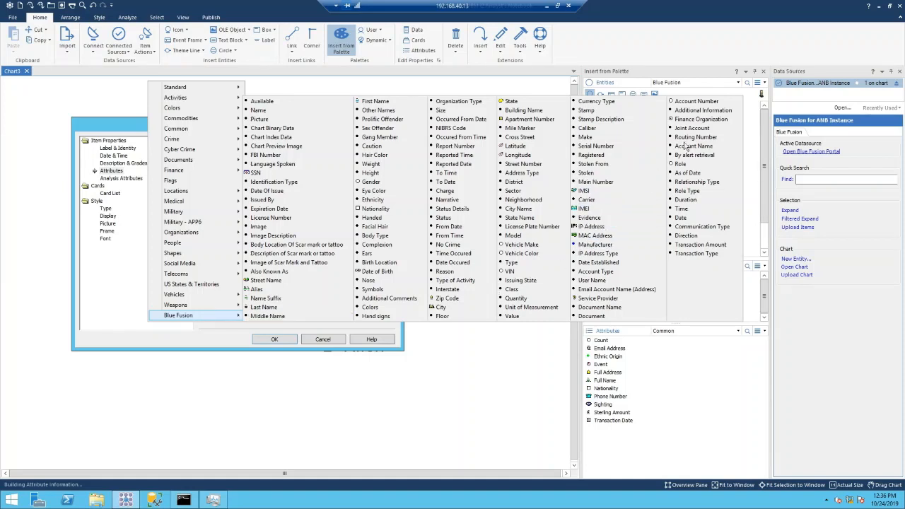
{"action": "left_click", "coordinate": [598, 183]}
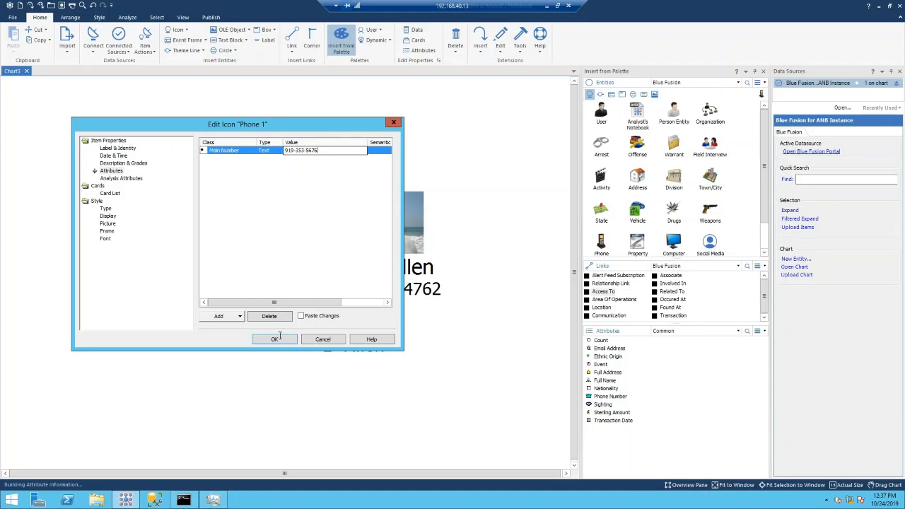
{"action": "left_click", "coordinate": [282, 340]}
{"action": "left_click", "coordinate": [275, 340]}
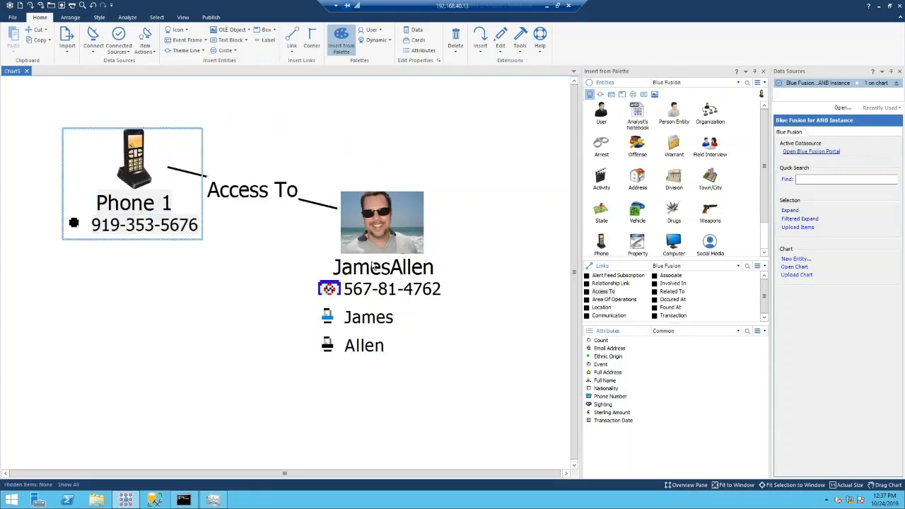
- Clear the chart selection and start a New Entity from the Blue Fusion Data Sources pane
{"action": "left_click", "coordinate": [403, 244]}
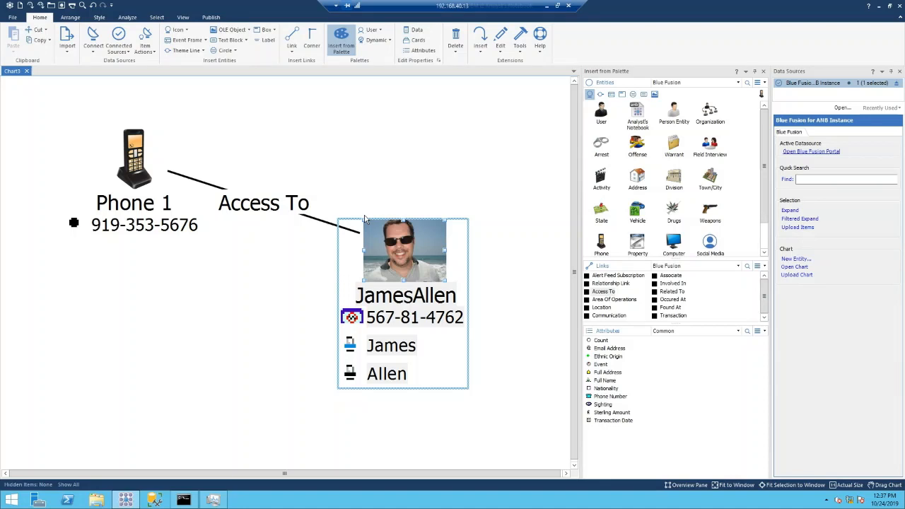
{"action": "scroll", "coordinate": [365, 219], "scroll_direction": "down", "scroll_amount": 2}
{"action": "left_click", "coordinate": [203, 368]}
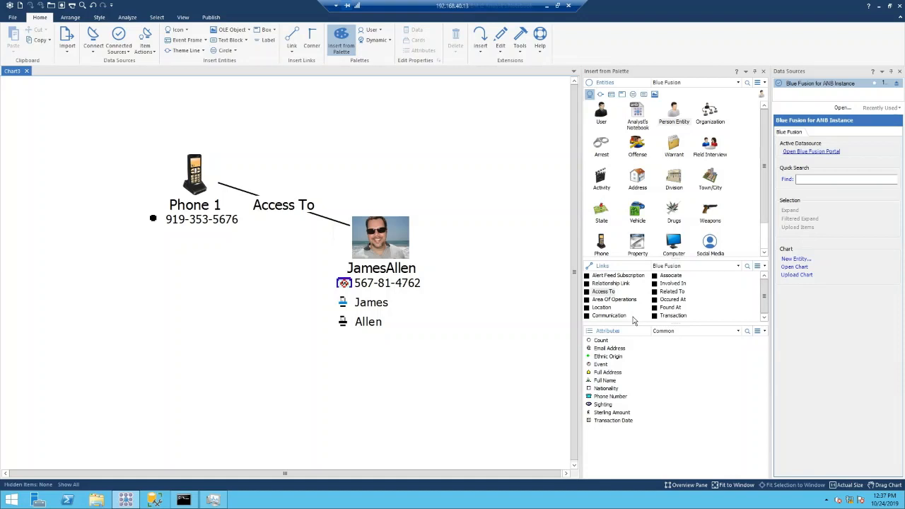
{"action": "left_click", "coordinate": [795, 260]}
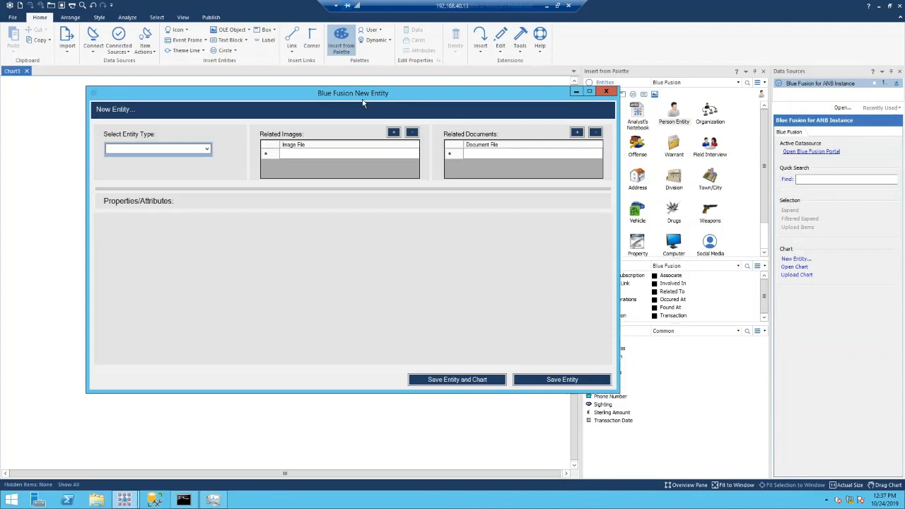
- Make the new entity a Person Entity and fill in its Identification - SSN value
{"action": "left_click", "coordinate": [191, 150]}
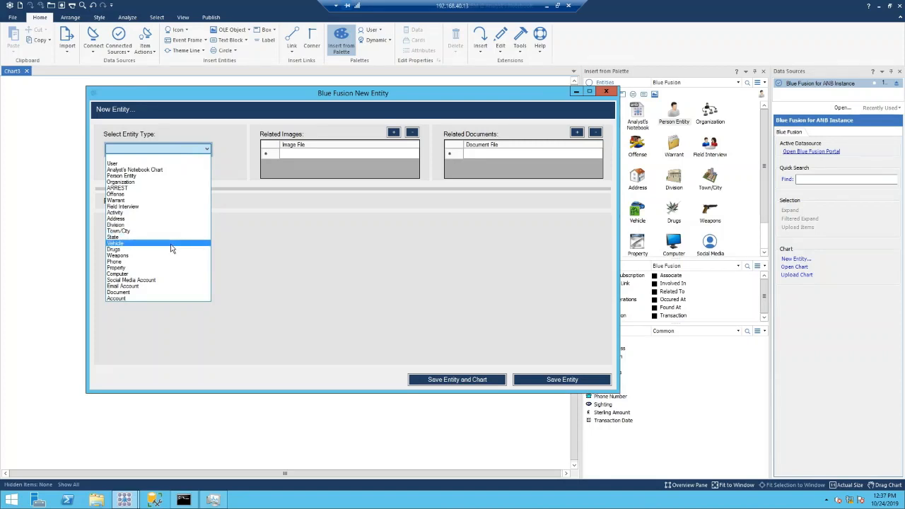
{"action": "left_click", "coordinate": [169, 180]}
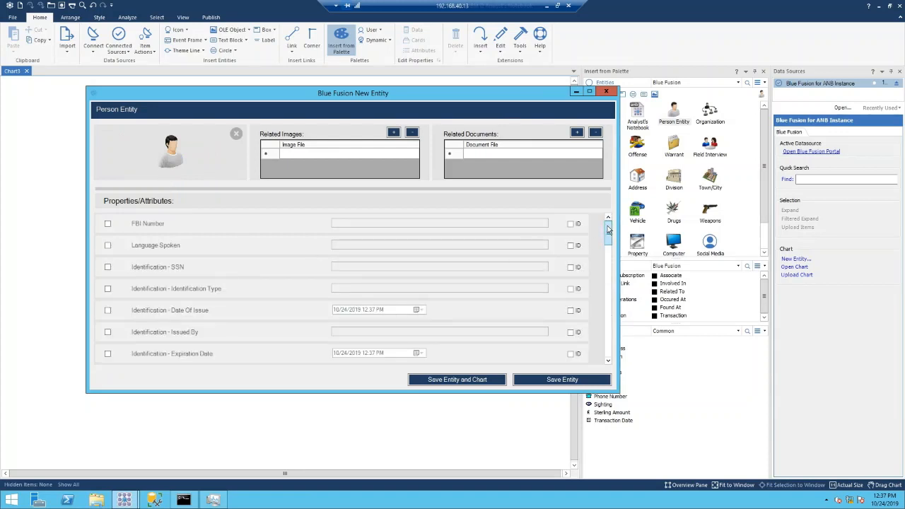
{"action": "scroll", "coordinate": [606, 244], "scroll_direction": "down", "scroll_amount": 1}
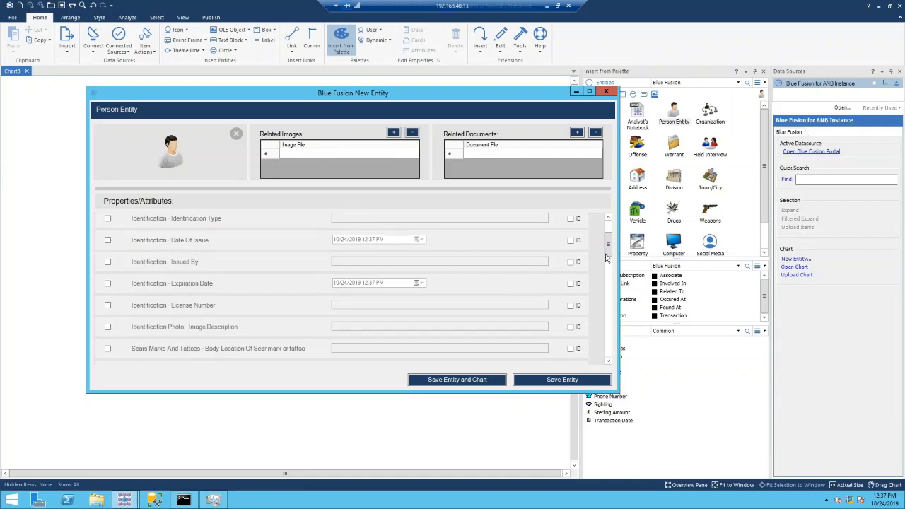
{"action": "scroll", "coordinate": [424, 249], "scroll_direction": "up", "scroll_amount": 1}
{"action": "left_click", "coordinate": [107, 266]}
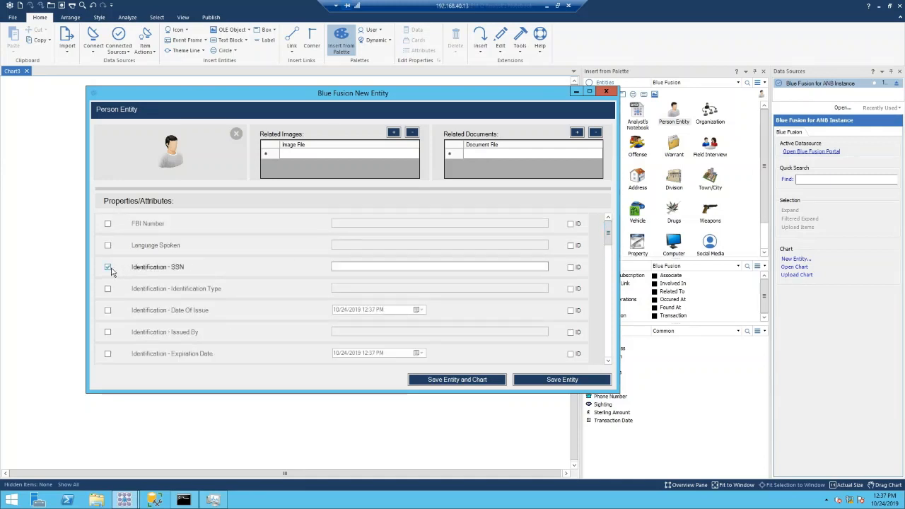
{"action": "left_click", "coordinate": [337, 267]}
{"action": "type", "text": "23"}
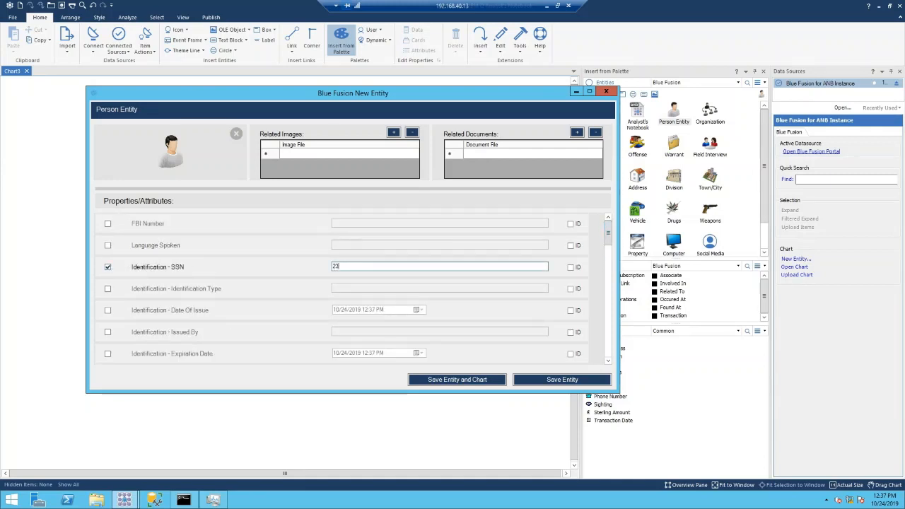
{"action": "type", "text": "4-45"}
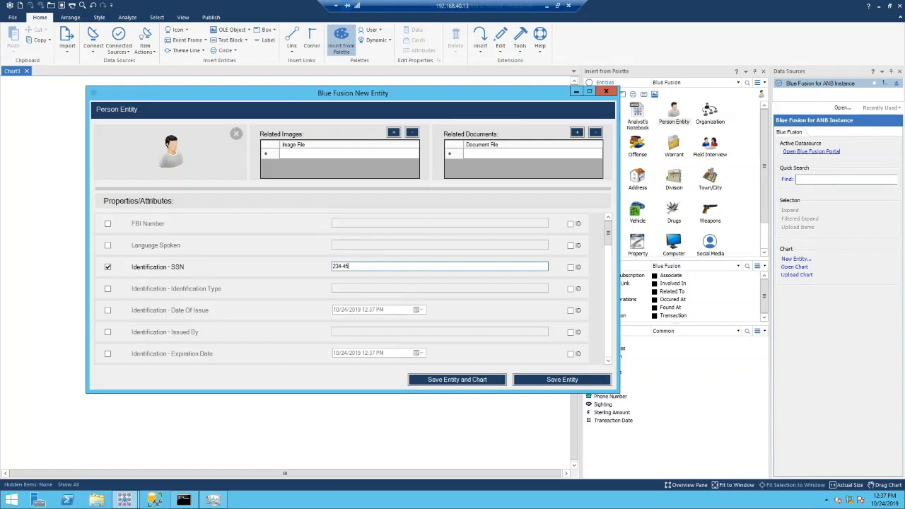
{"action": "type", "text": "-6789"}
{"action": "left_click_drag", "start_coordinate": [613, 243], "coordinate": [607, 300]}
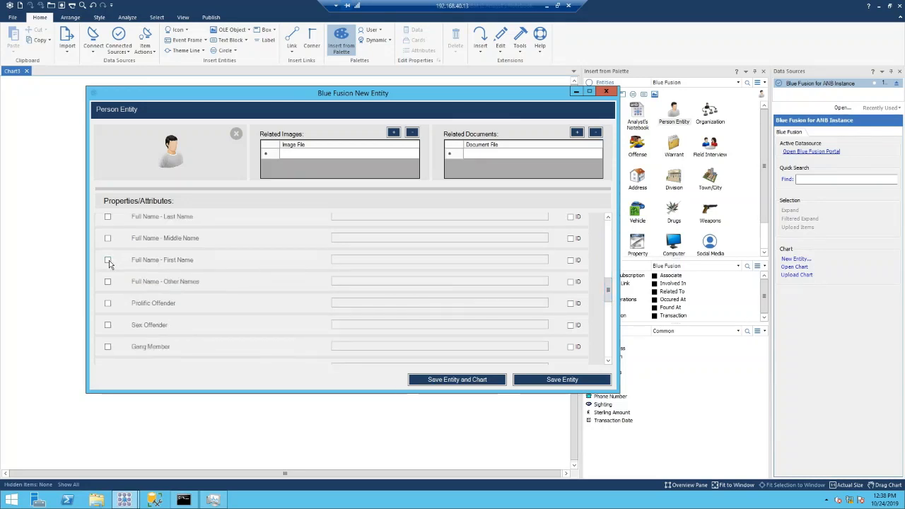
- Enter the first and last names, and flag both names and the SSN as identifiers
{"action": "left_click", "coordinate": [107, 260]}
{"action": "left_click", "coordinate": [364, 257]}
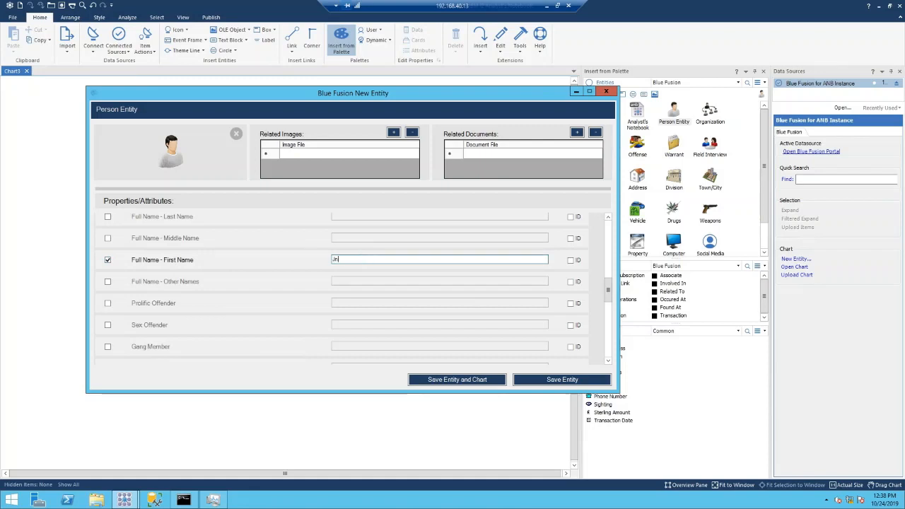
{"action": "left_click", "coordinate": [107, 217]}
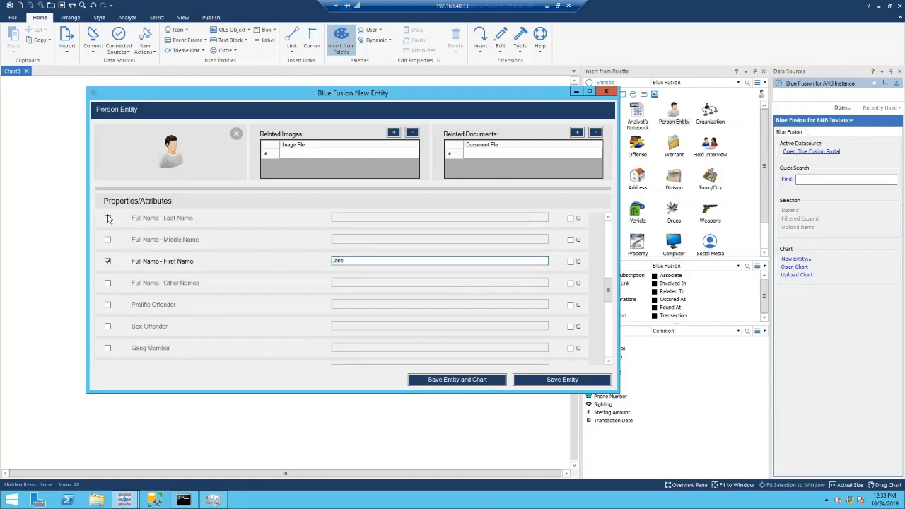
{"action": "left_click", "coordinate": [342, 216]}
{"action": "type", "text": "Doe"}
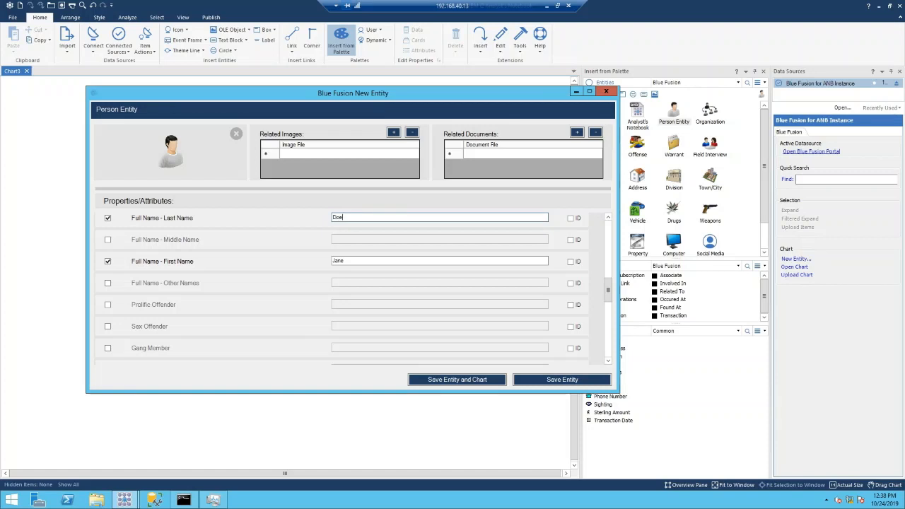
{"action": "left_click", "coordinate": [570, 219]}
{"action": "left_click", "coordinate": [570, 262]}
{"action": "left_click_drag", "start_coordinate": [608, 260], "coordinate": [608, 224]}
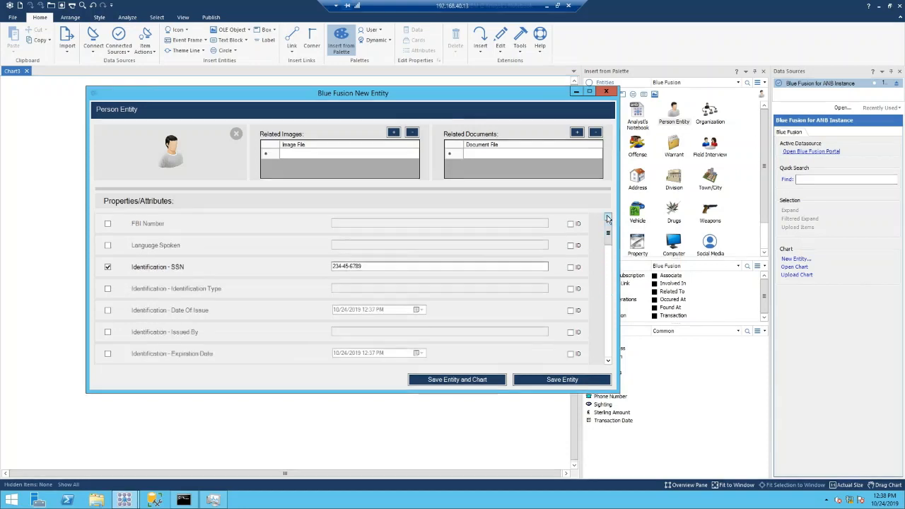
{"action": "left_click", "coordinate": [571, 267]}
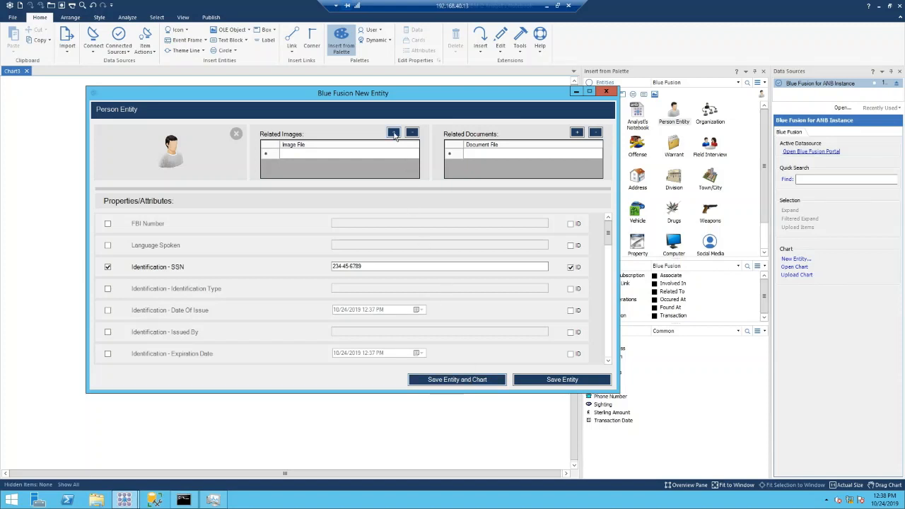
- Attach long_hair_example.png and short_hair_example.png as related images, then save the entity and chart
{"action": "left_click", "coordinate": [393, 133]}
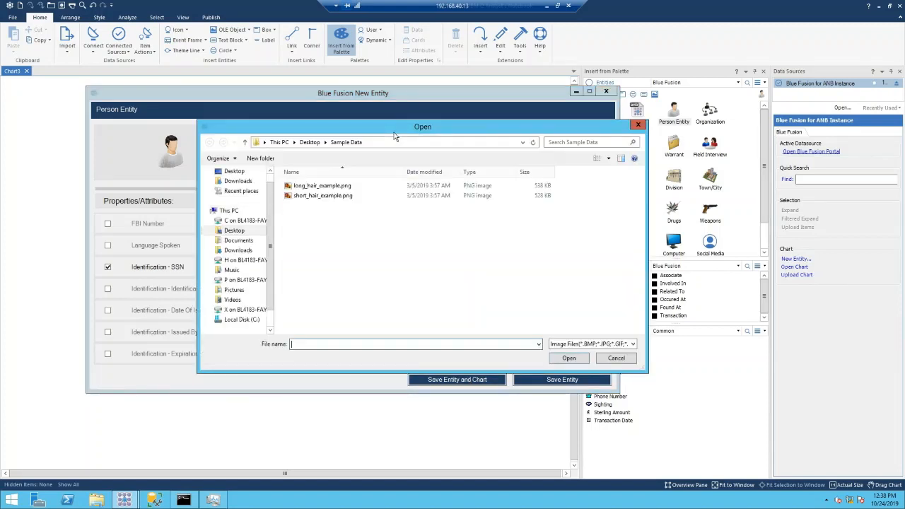
{"action": "left_click", "coordinate": [319, 188]}
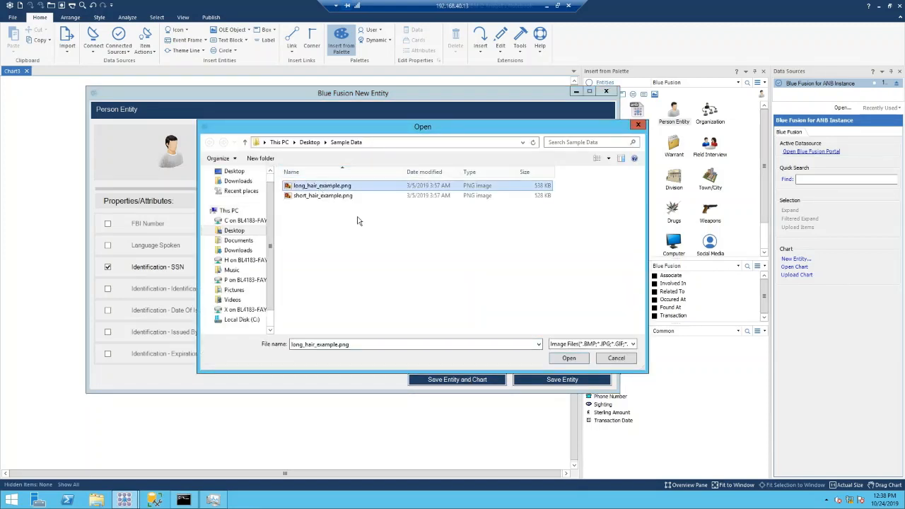
{"action": "left_click", "coordinate": [563, 362]}
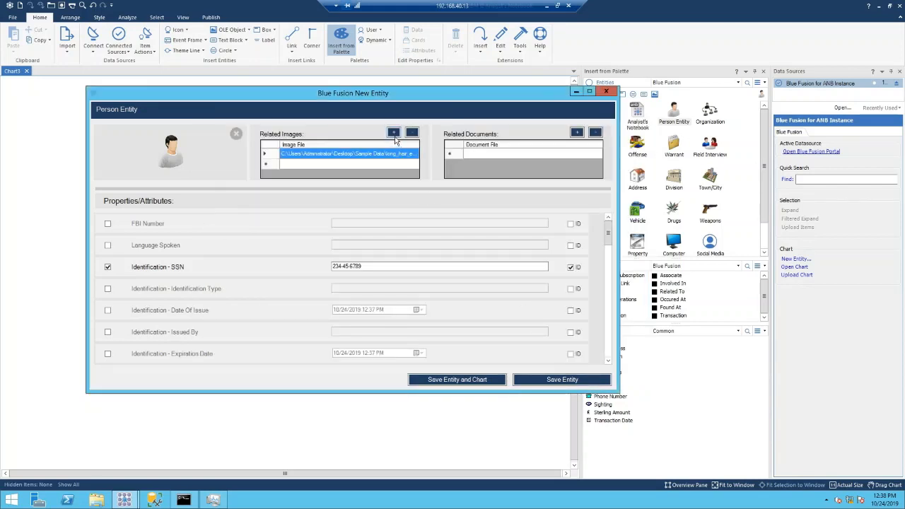
{"action": "left_click", "coordinate": [394, 134]}
{"action": "left_click", "coordinate": [350, 197]}
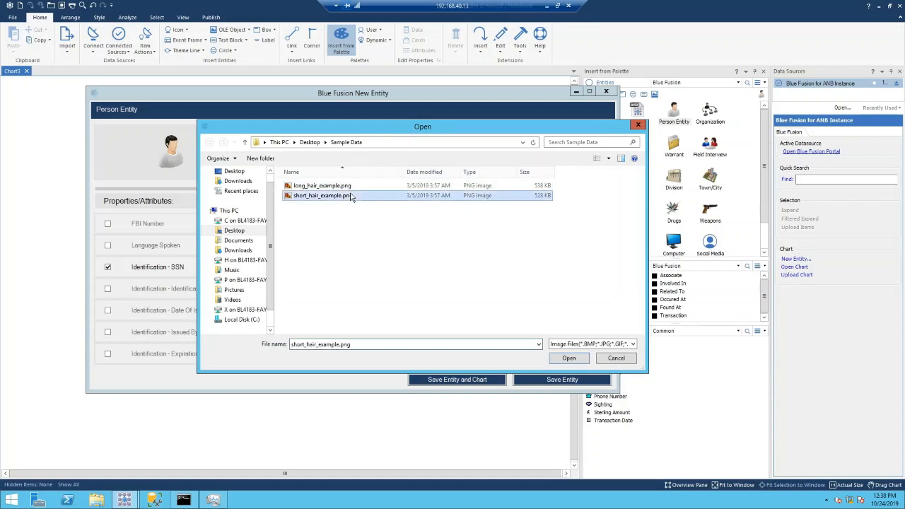
{"action": "left_click", "coordinate": [556, 360]}
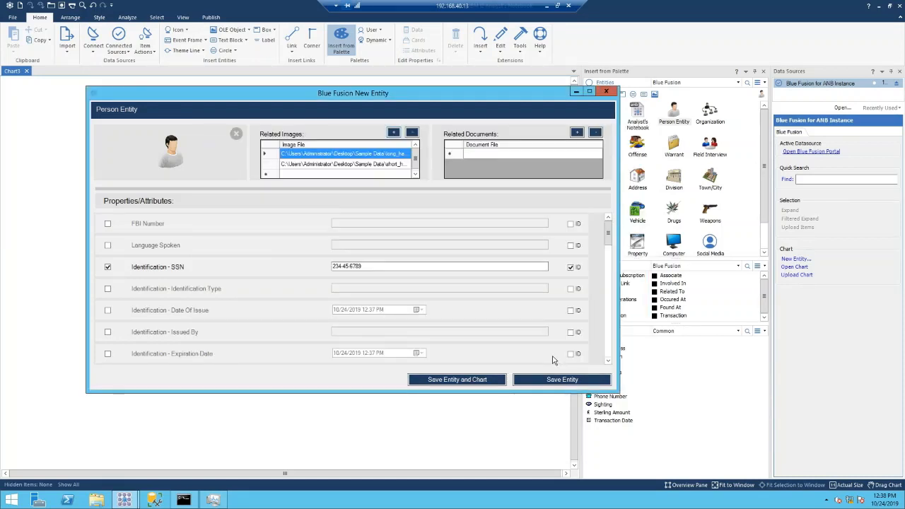
{"action": "left_click", "coordinate": [477, 382]}
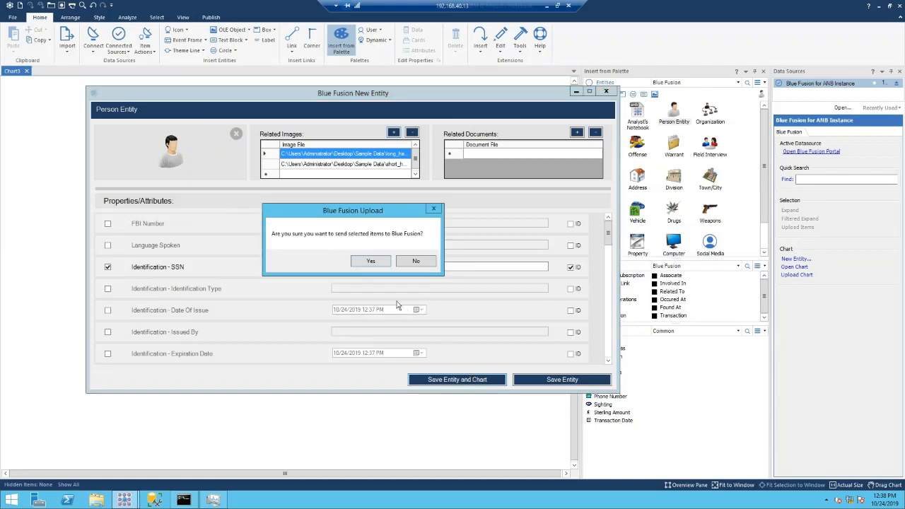
- Confirm the Blue Fusion upload, then link Phone 1 to the new person with Access To
{"action": "left_click", "coordinate": [371, 262]}
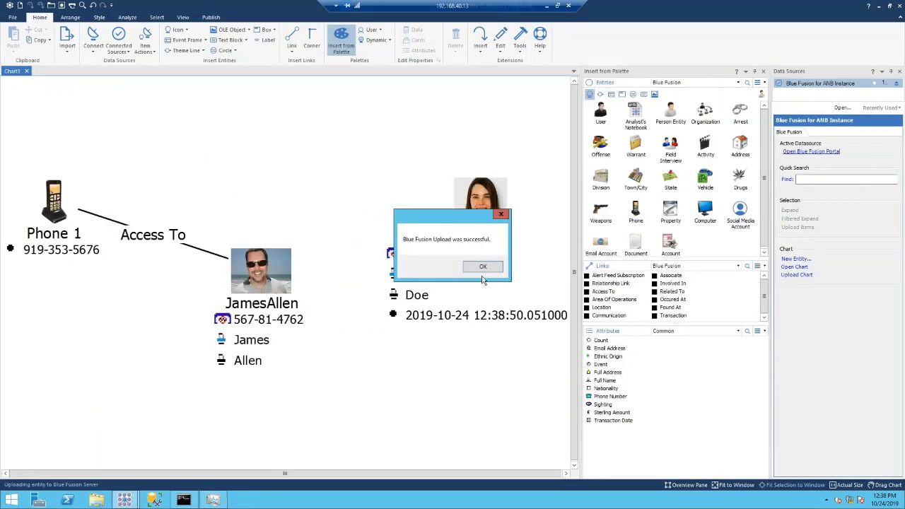
{"action": "left_click", "coordinate": [483, 267]}
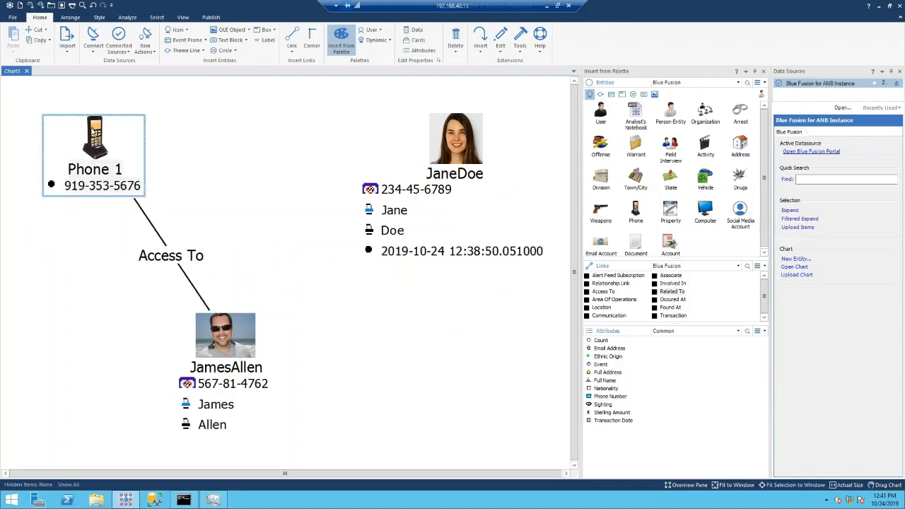
{"action": "left_click", "coordinate": [604, 291]}
{"action": "left_click_drag", "start_coordinate": [106, 140], "coordinate": [450, 139]}
- Check the chart's entities and select every item on the chart
{"action": "left_click", "coordinate": [431, 336]}
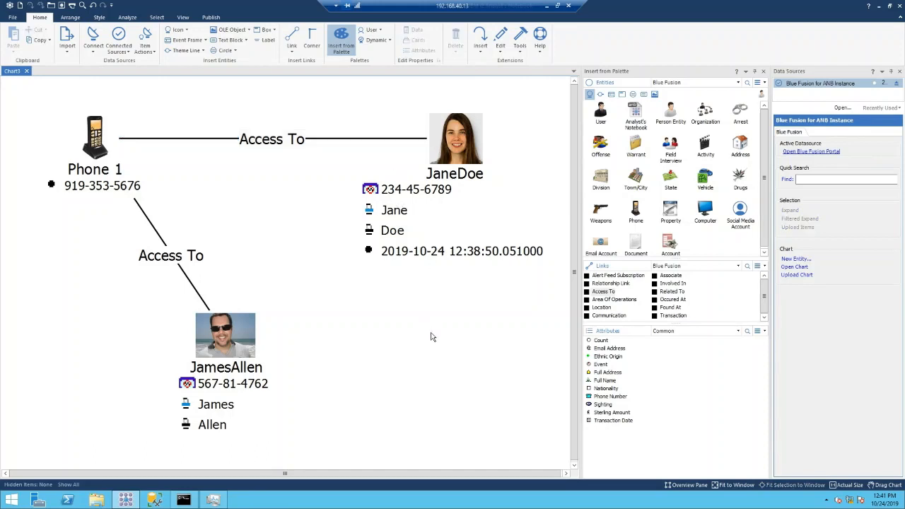
{"action": "left_click", "coordinate": [476, 150]}
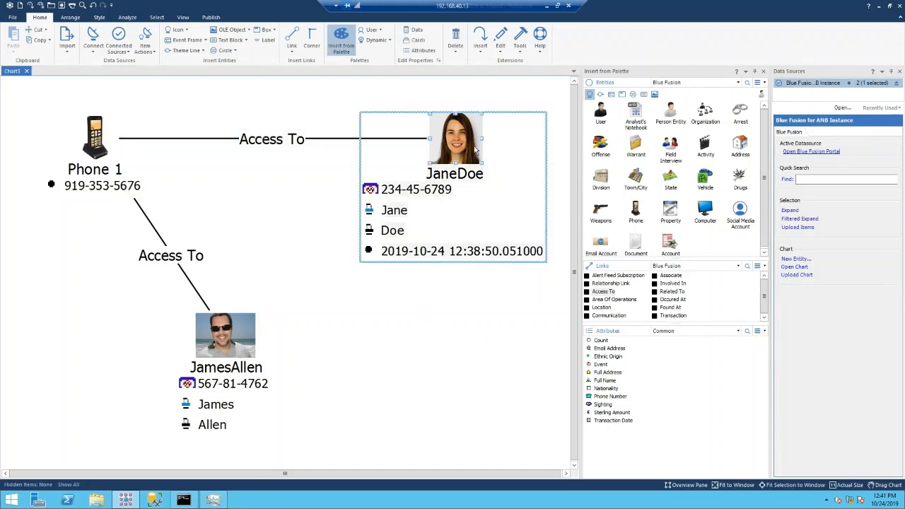
{"action": "left_click", "coordinate": [108, 137]}
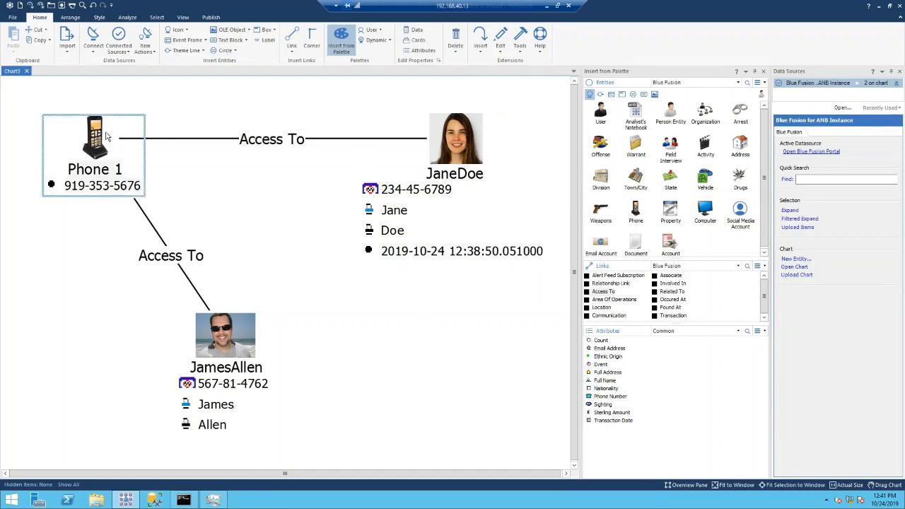
{"action": "left_click", "coordinate": [227, 336]}
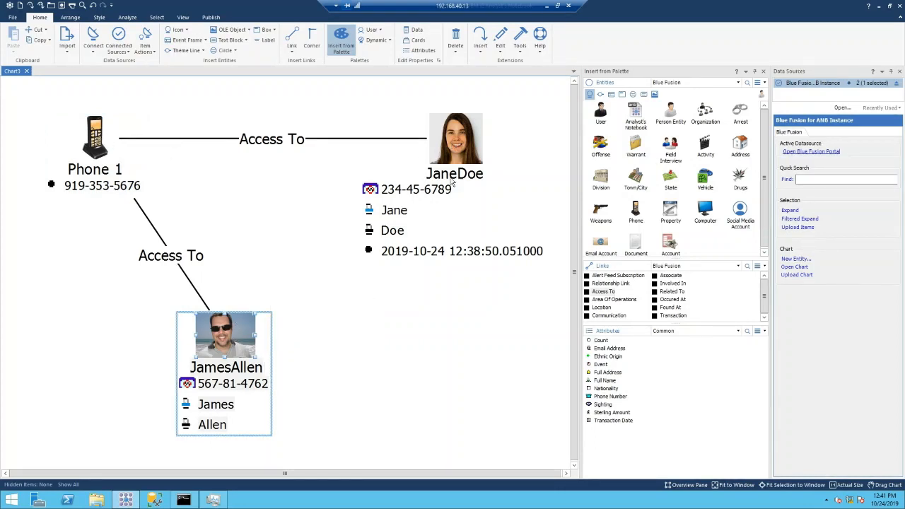
{"action": "left_click", "coordinate": [447, 391]}
{"action": "key", "text": "ctrl+a"}
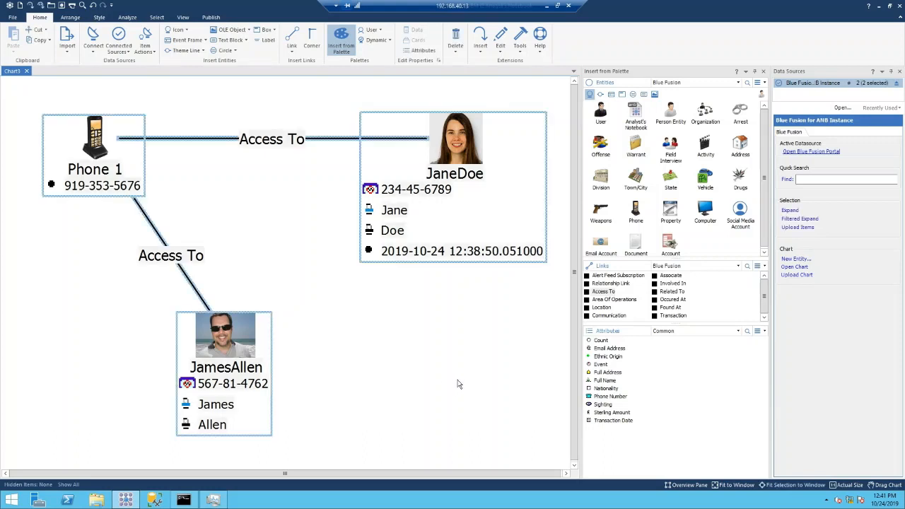
- Start Upload Items, review each person and Access To link's properties, and continue to validation
{"action": "left_click", "coordinate": [799, 227]}
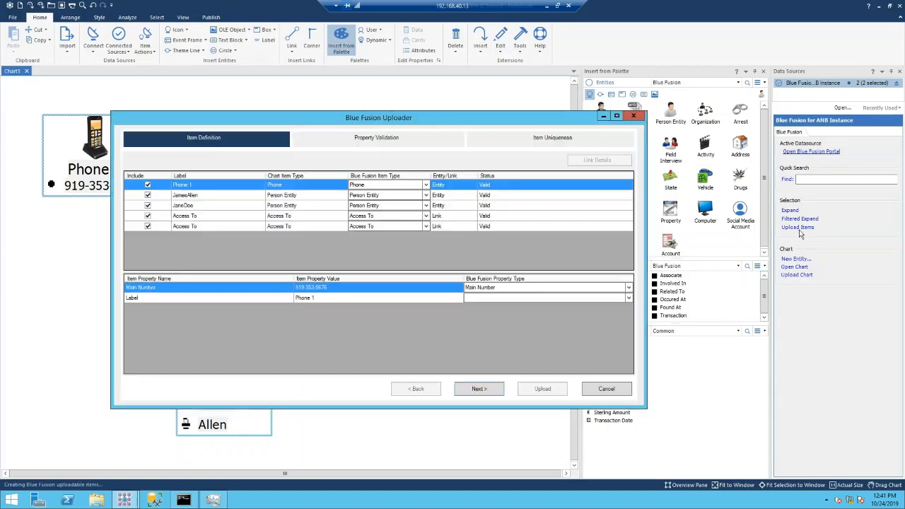
{"action": "left_click", "coordinate": [492, 197]}
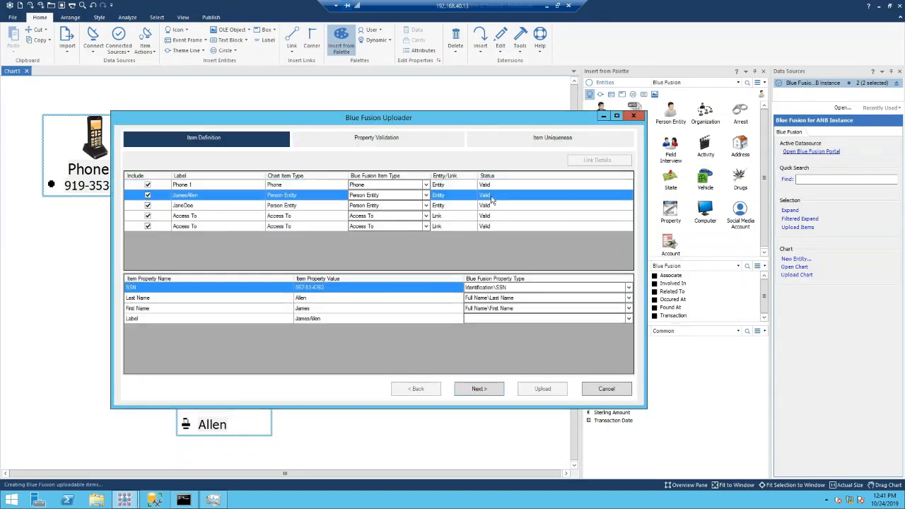
{"action": "left_click", "coordinate": [489, 206]}
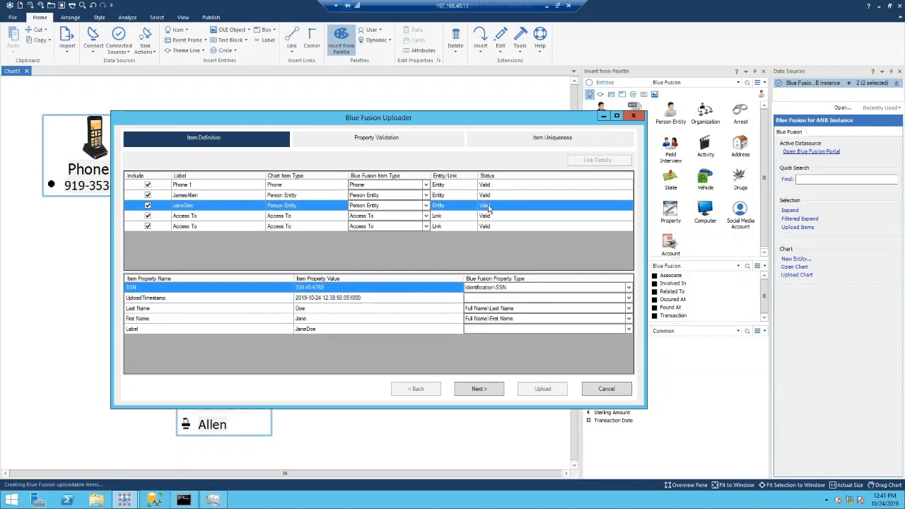
{"action": "left_click", "coordinate": [487, 216]}
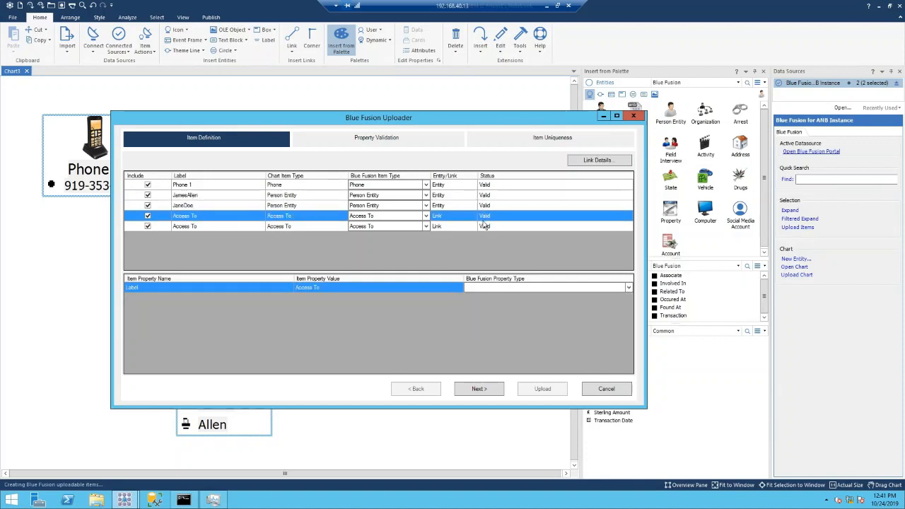
{"action": "left_click", "coordinate": [485, 226]}
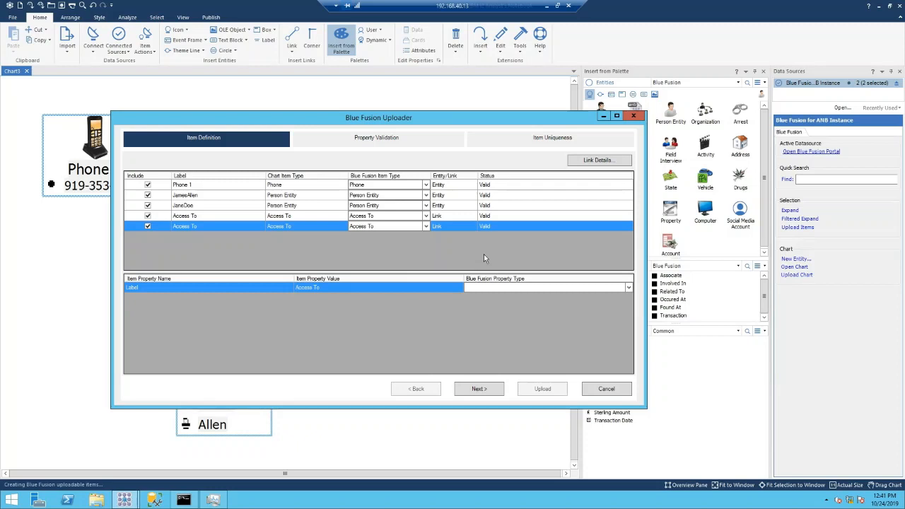
{"action": "left_click", "coordinate": [494, 389]}
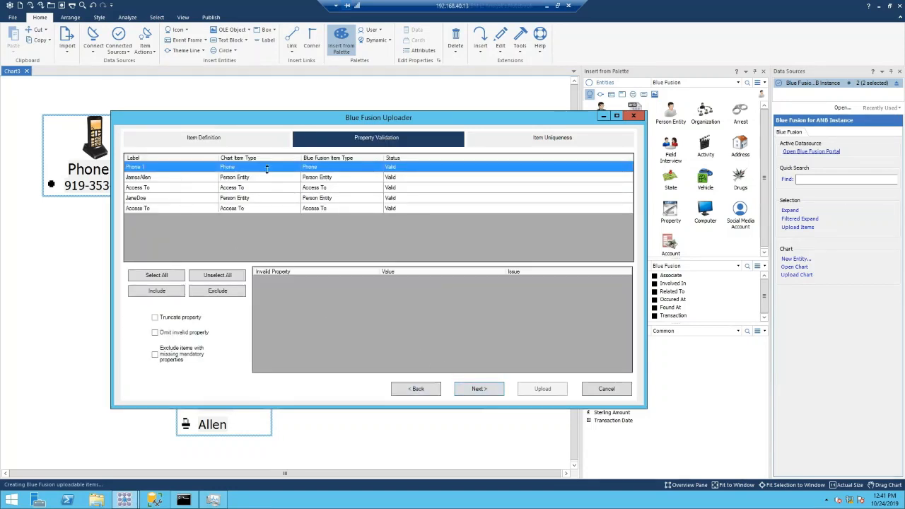
- Set Main Number as the Phone merge key and SSN, Last Name, First Name for Person Entity
{"action": "left_click", "coordinate": [478, 389]}
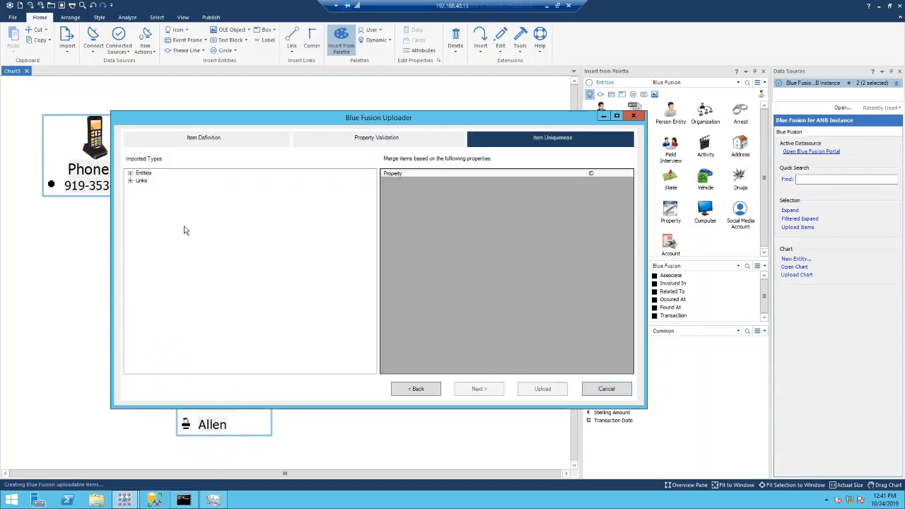
{"action": "left_click", "coordinate": [131, 174]}
{"action": "left_click", "coordinate": [150, 181]}
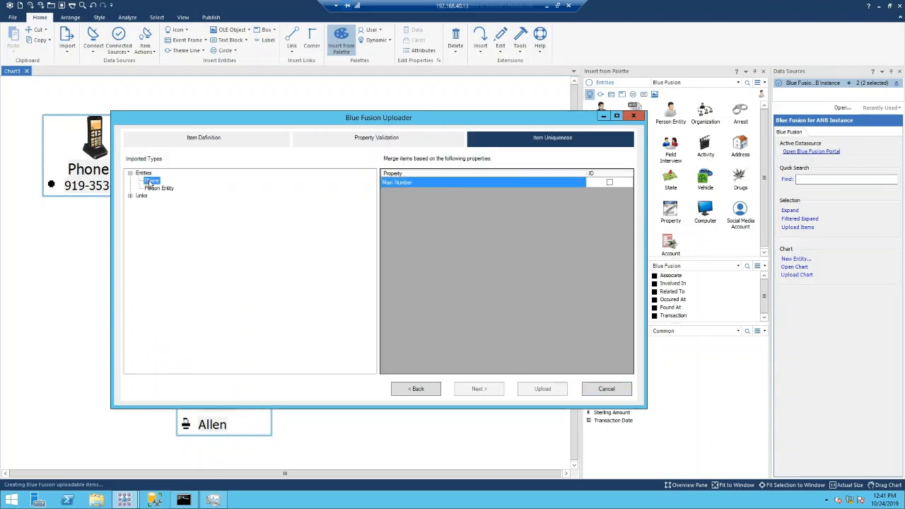
{"action": "left_click", "coordinate": [608, 184]}
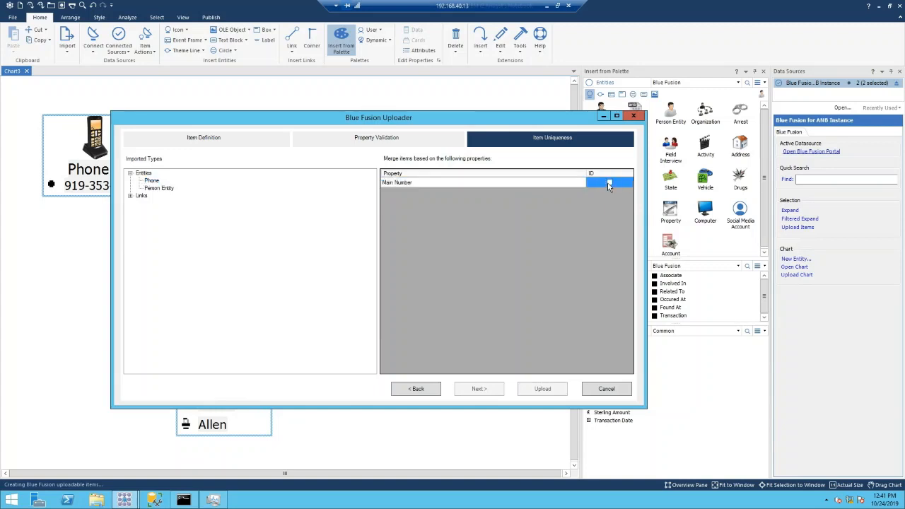
{"action": "left_click", "coordinate": [609, 183]}
{"action": "left_click", "coordinate": [162, 189]}
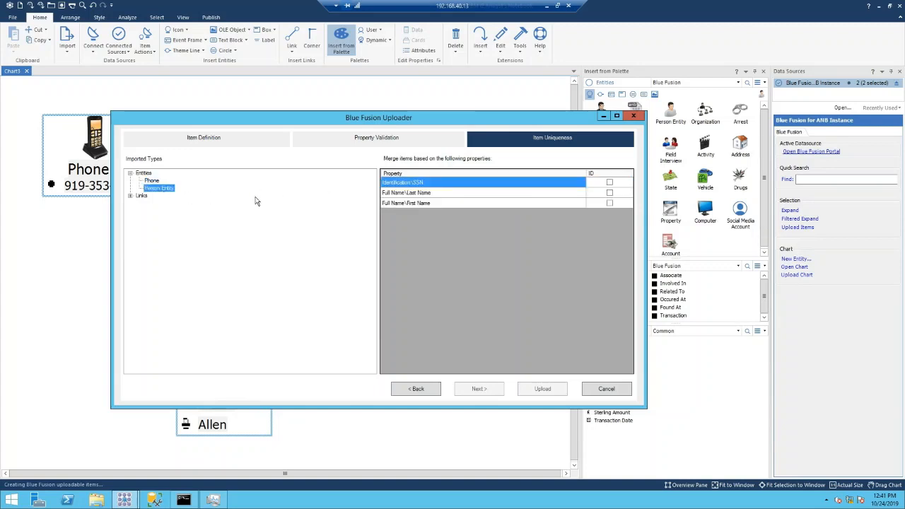
{"action": "left_click", "coordinate": [609, 182]}
{"action": "left_click", "coordinate": [609, 183]}
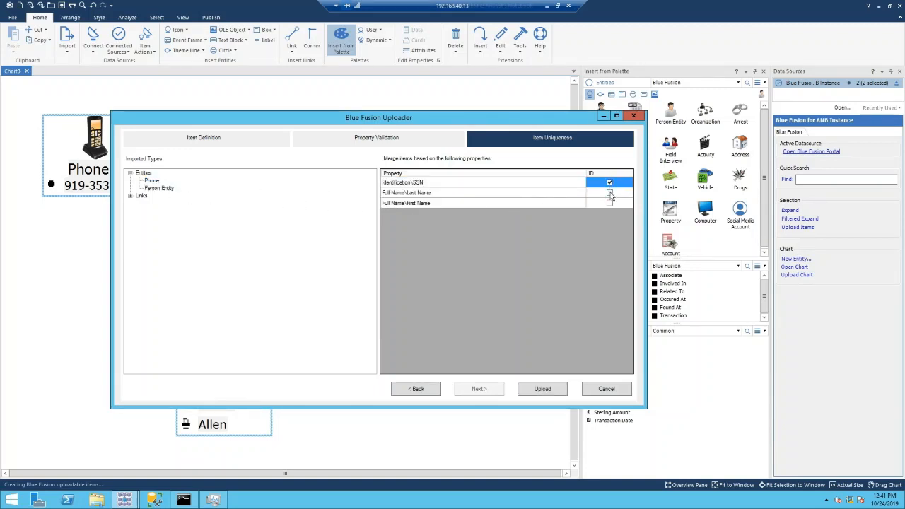
{"action": "left_click", "coordinate": [610, 194]}
{"action": "left_click", "coordinate": [610, 194]}
{"action": "left_click", "coordinate": [611, 203]}
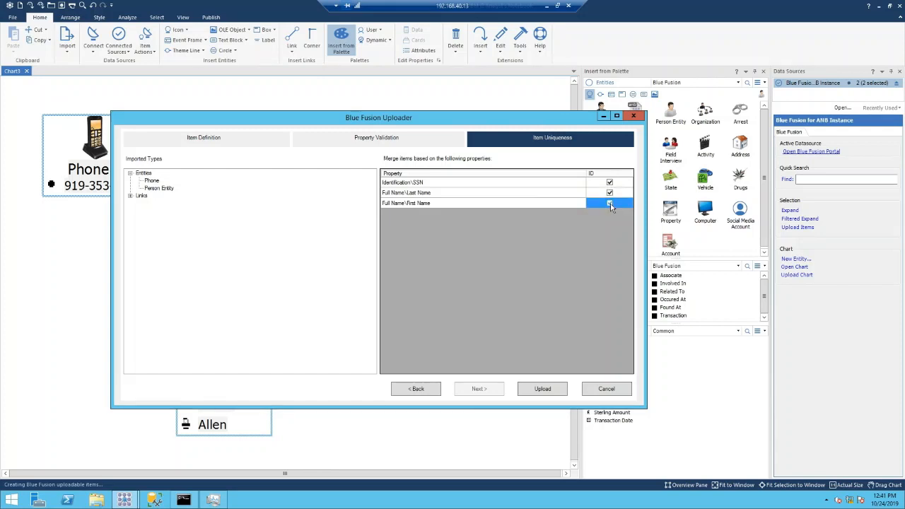
{"action": "left_click", "coordinate": [610, 204]}
{"action": "left_click", "coordinate": [130, 196]}
{"action": "left_click", "coordinate": [160, 205]}
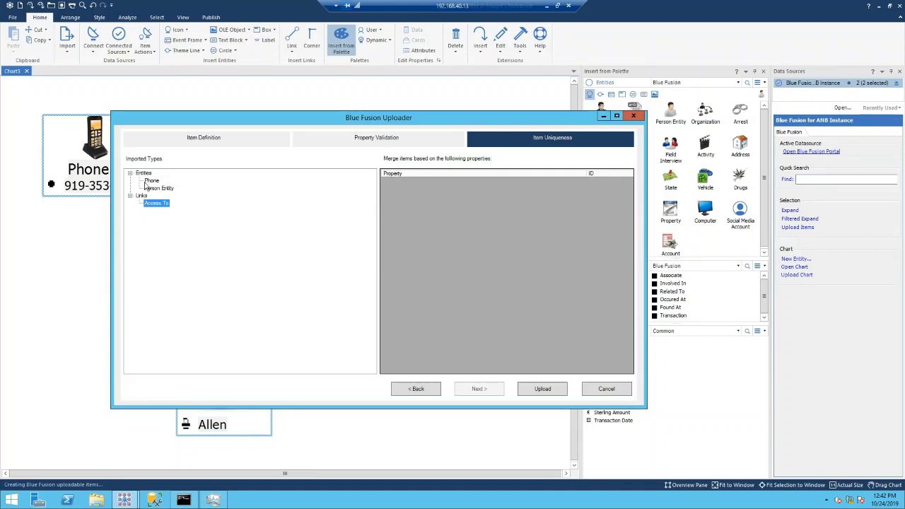
- Upload and chart the items to Blue Fusion, confirming the upload prompts
{"action": "left_click", "coordinate": [541, 391]}
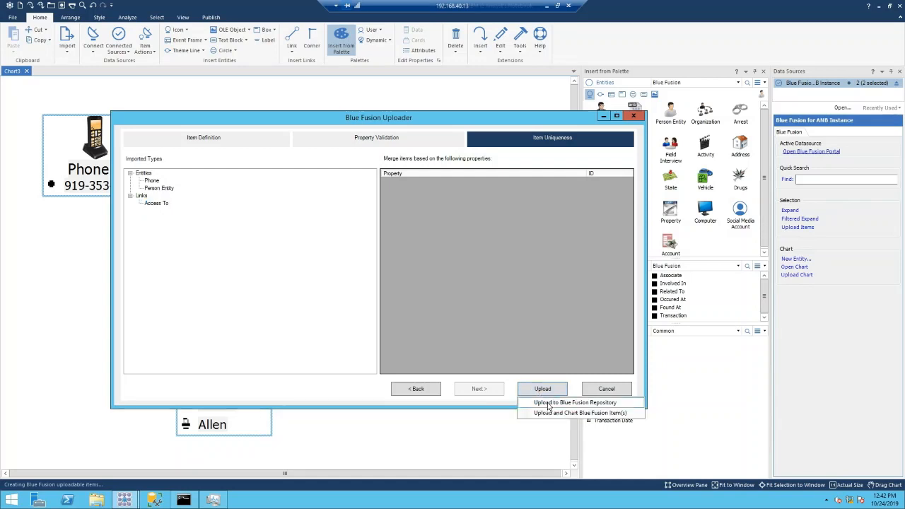
{"action": "left_click", "coordinate": [546, 415]}
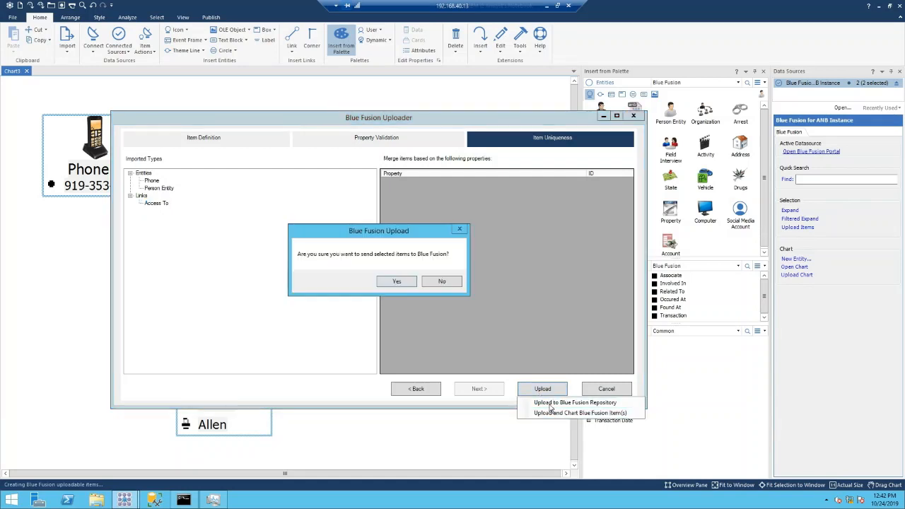
{"action": "left_click", "coordinate": [389, 280]}
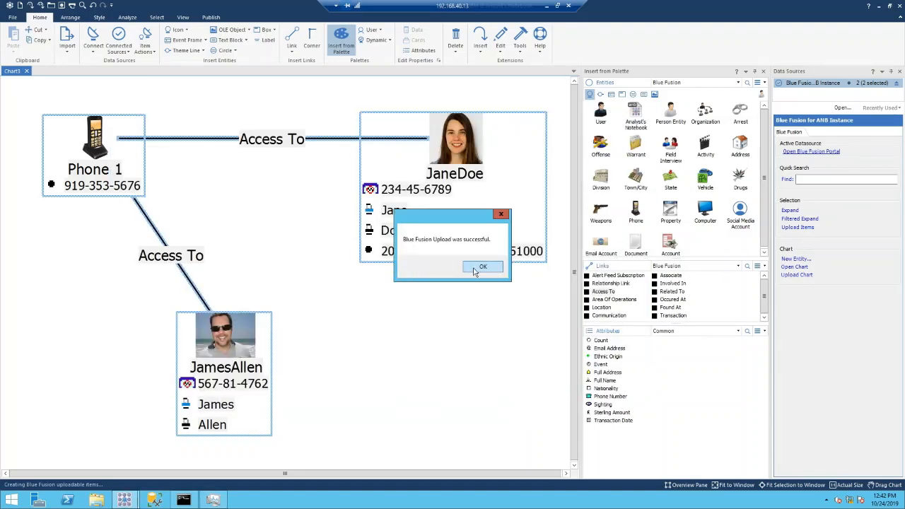
{"action": "left_click", "coordinate": [480, 267]}
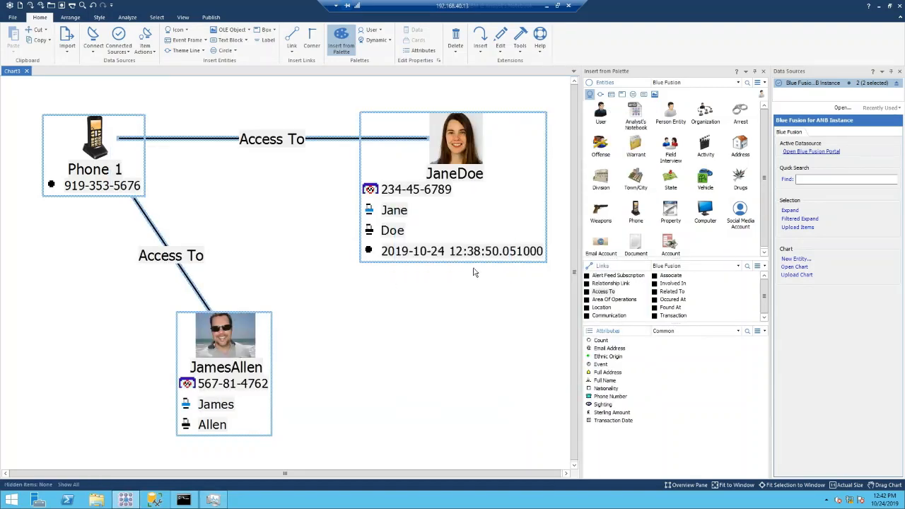
{"action": "left_click", "coordinate": [802, 152]}
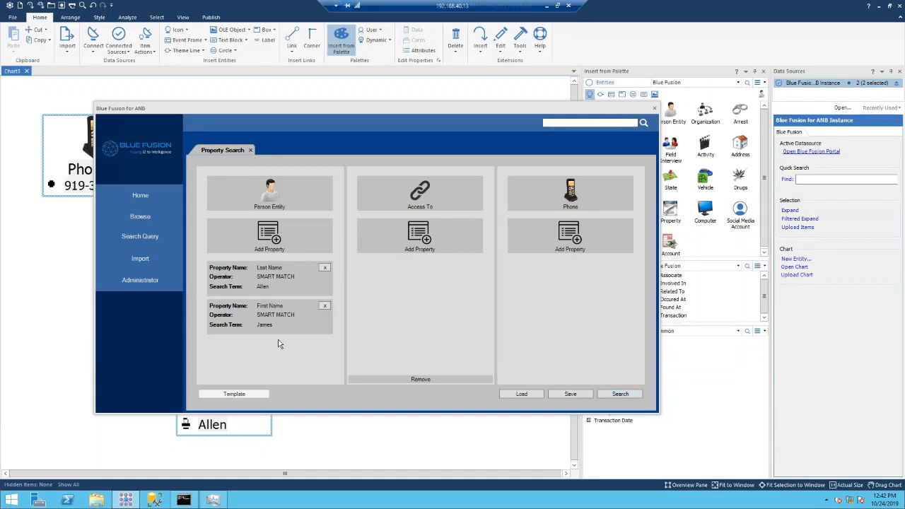
- Rerun the property search for the first person and send all results to a new chart
{"action": "left_click", "coordinate": [611, 396]}
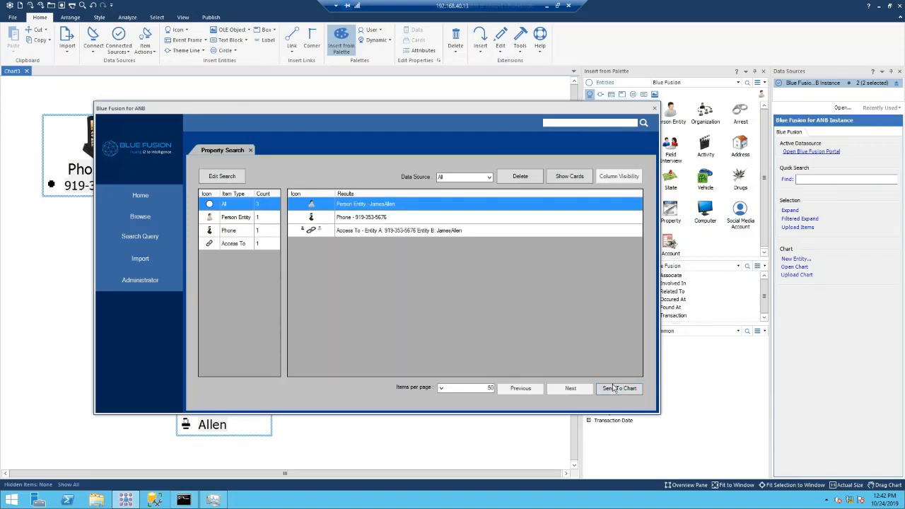
{"action": "left_click", "coordinate": [614, 389]}
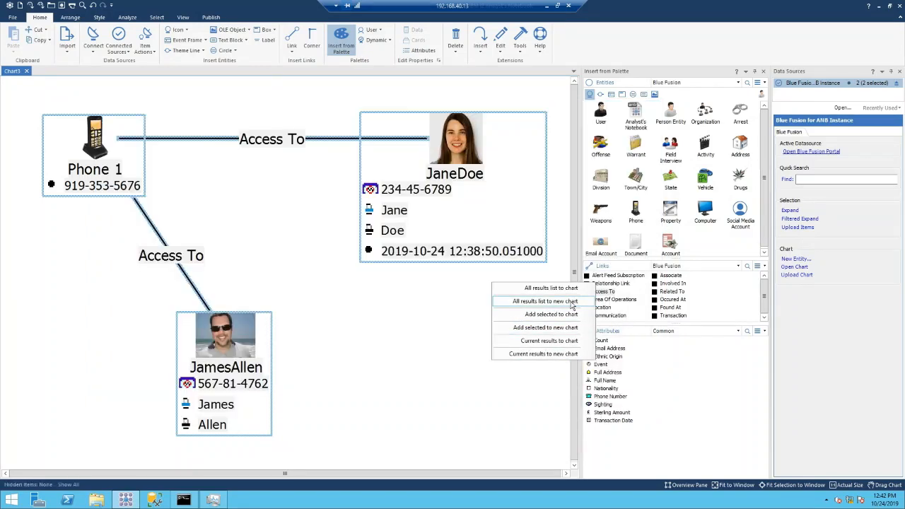
{"action": "left_click", "coordinate": [571, 302]}
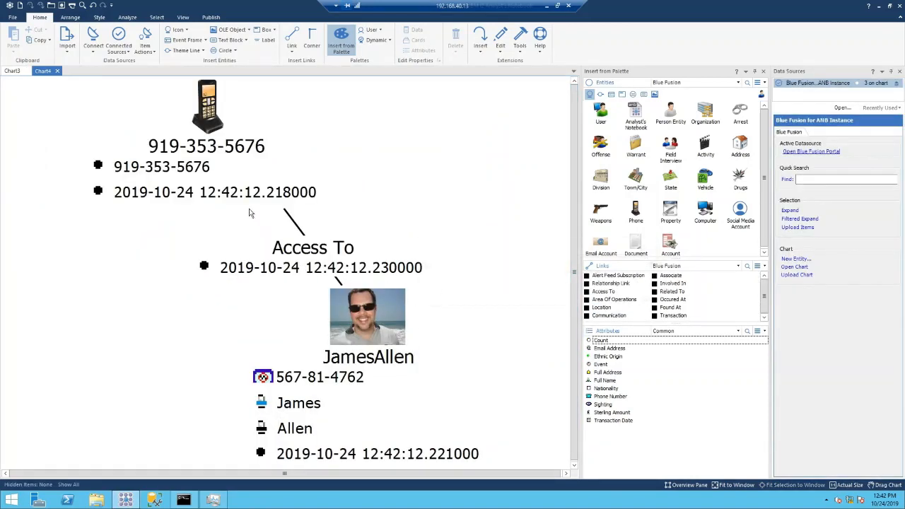
- Reposition the phone entity toward the chart's upper left
{"action": "left_click_drag", "start_coordinate": [212, 129], "coordinate": [164, 177]}
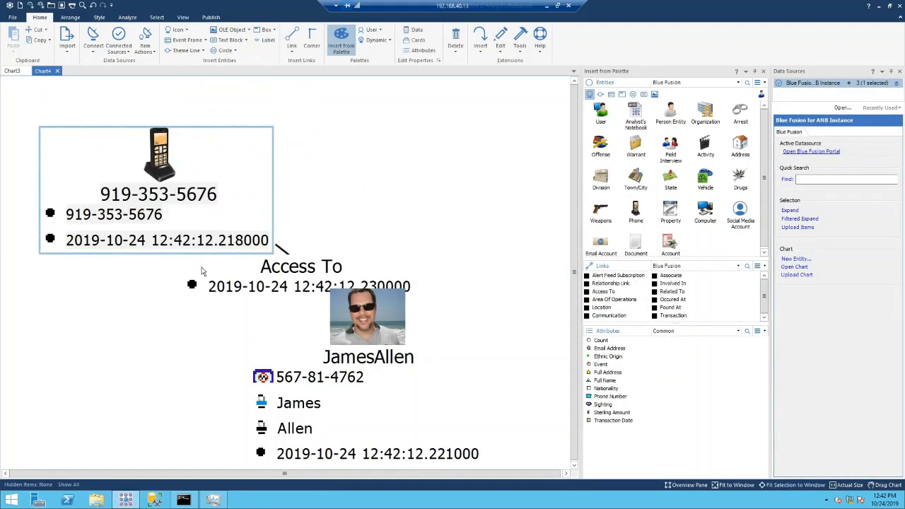
{"action": "scroll", "coordinate": [202, 271], "scroll_direction": "down", "scroll_amount": 4}
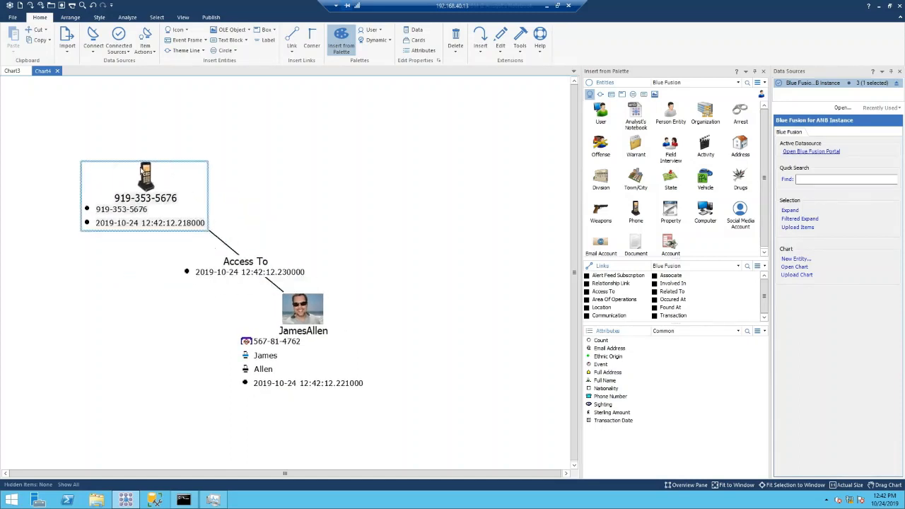
{"action": "left_click_drag", "start_coordinate": [144, 170], "coordinate": [123, 147]}
{"action": "left_click", "coordinate": [307, 314]}
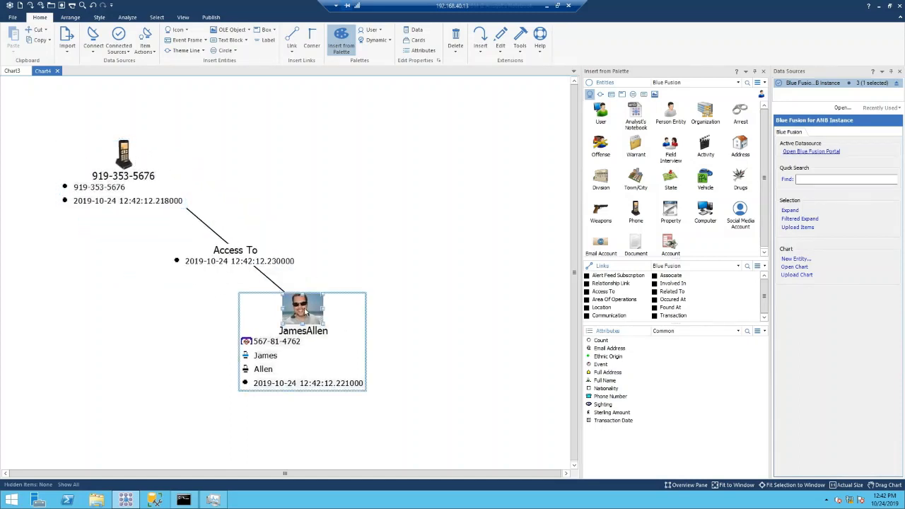
{"action": "left_click", "coordinate": [348, 225]}
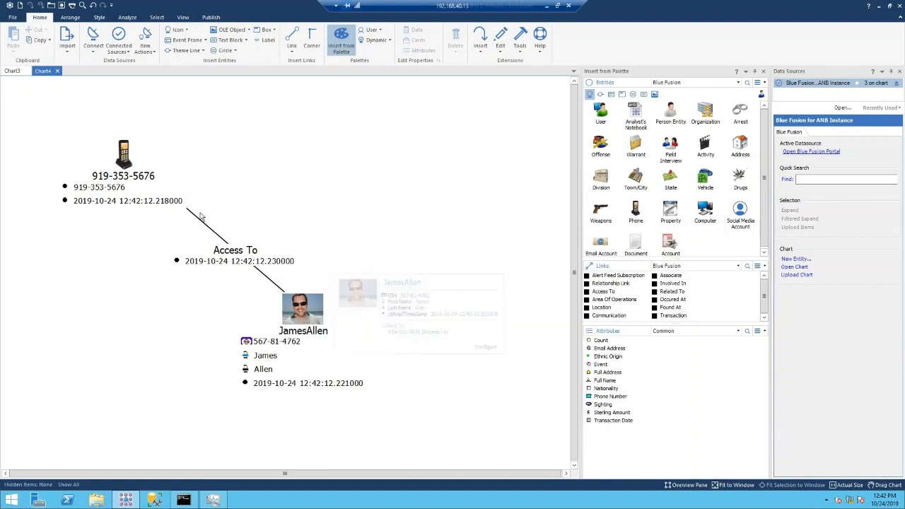
- Expand the phone entity to bring the second person and her Access To link onto Chart4
{"action": "left_click", "coordinate": [127, 162]}
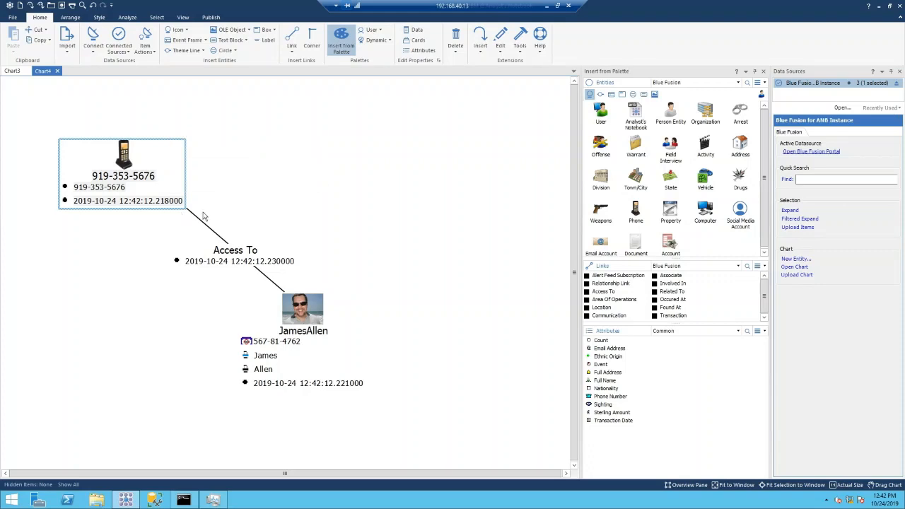
{"action": "left_click", "coordinate": [791, 211]}
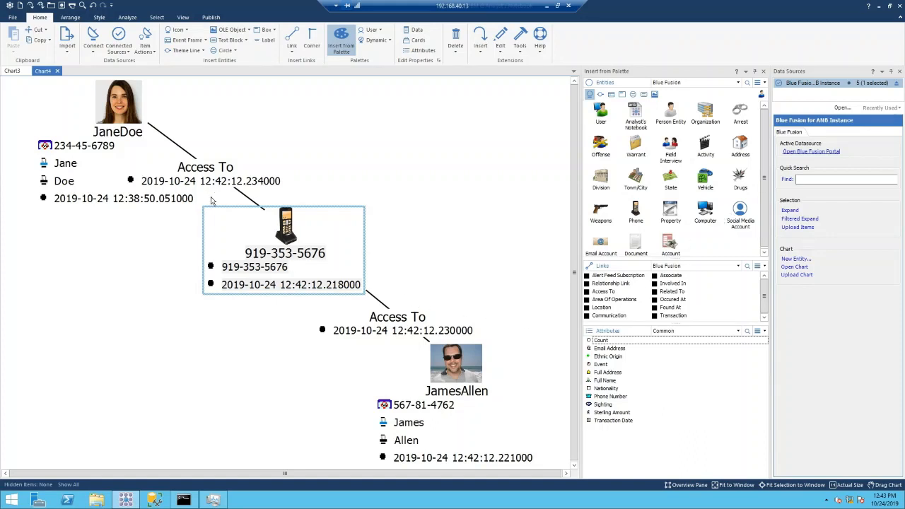
{"action": "mouse_move", "coordinate": [288, 237]}
{"action": "left_click", "coordinate": [292, 172]}
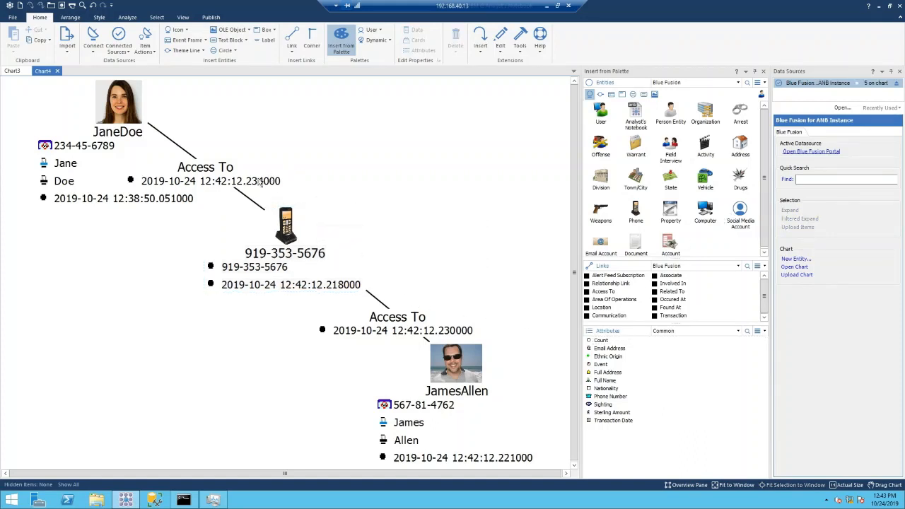
{"action": "scroll", "coordinate": [267, 177], "scroll_direction": "down", "scroll_amount": 2}
{"action": "left_click", "coordinate": [172, 132]}
{"action": "mouse_move", "coordinate": [172, 132]}
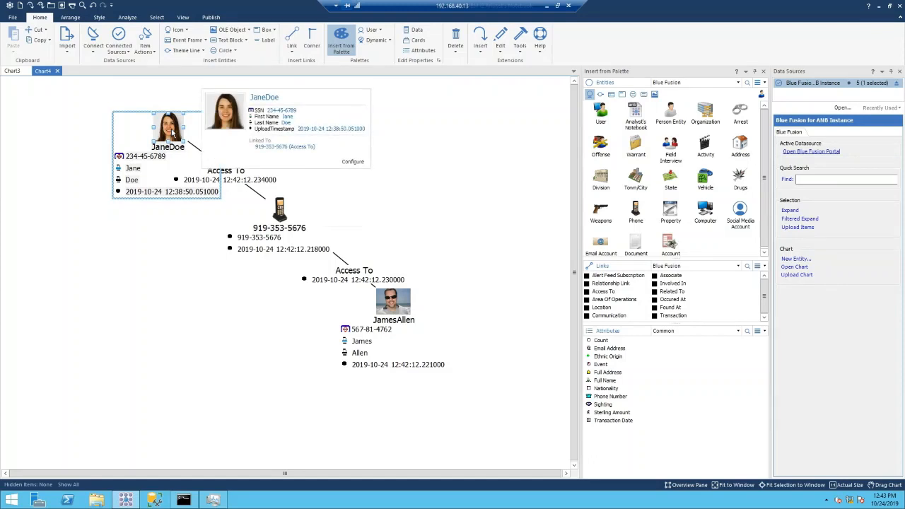
- Show JaneDoe's additional cards in the Item Card Viewer and browse her two related images
{"action": "right_click", "coordinate": [172, 132]}
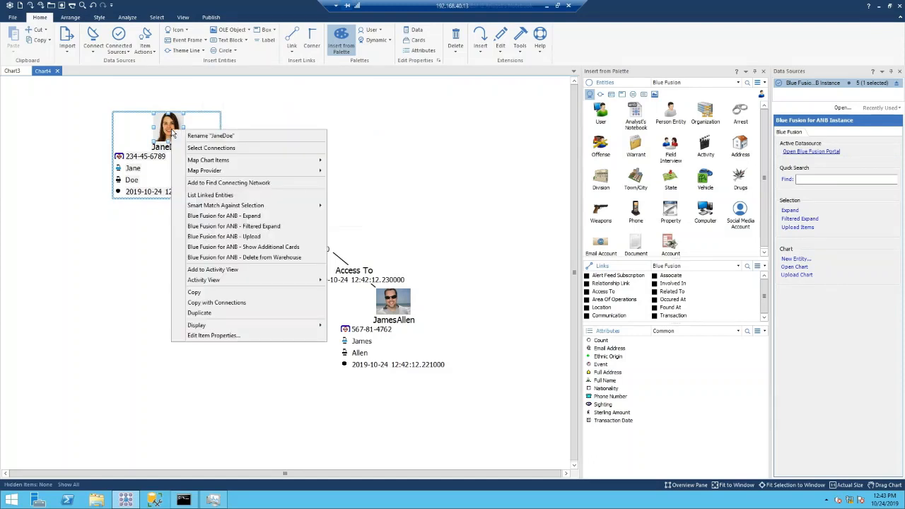
{"action": "left_click", "coordinate": [285, 251]}
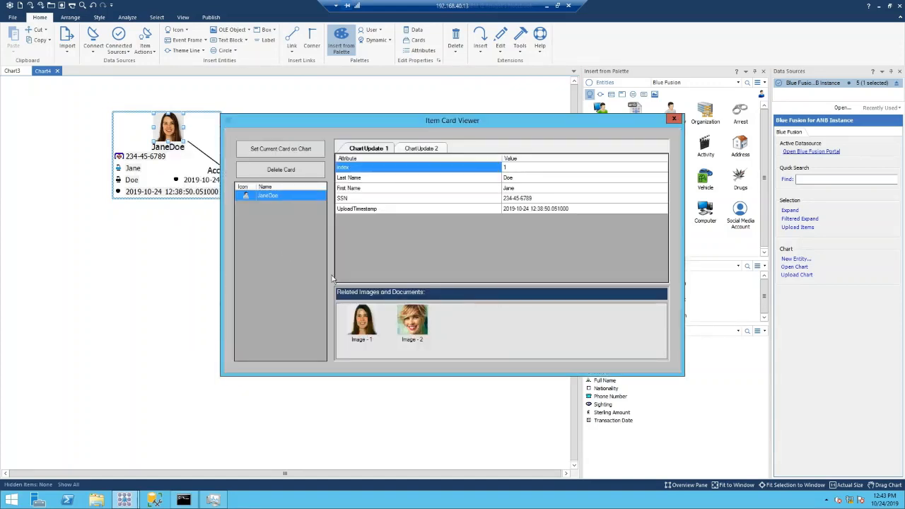
{"action": "left_click", "coordinate": [362, 324]}
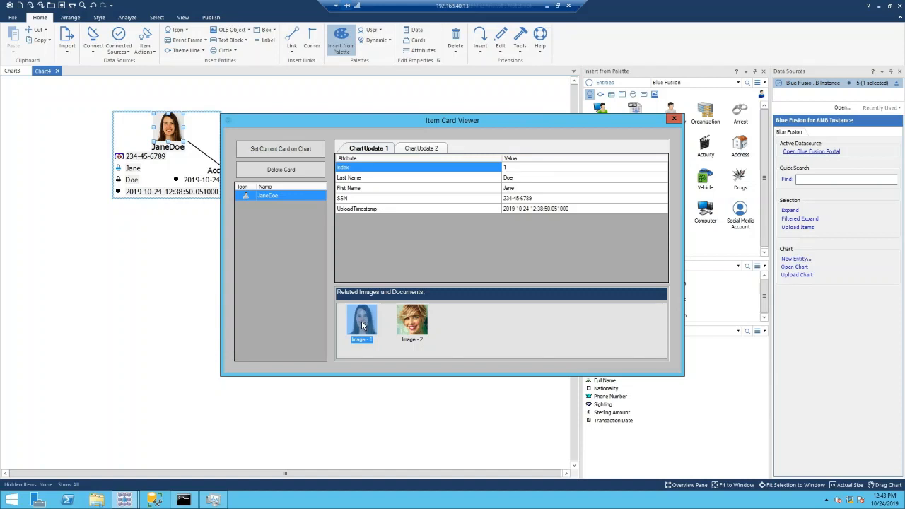
{"action": "left_click", "coordinate": [412, 330]}
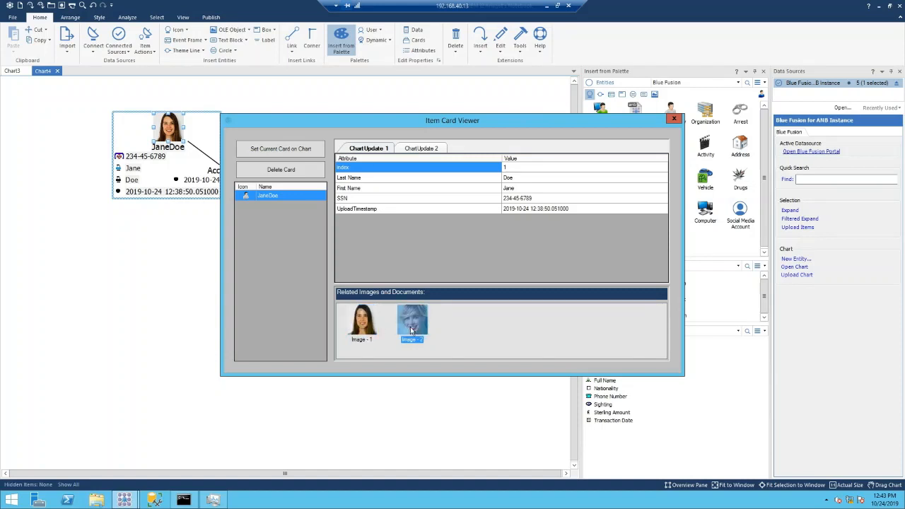
{"action": "left_click", "coordinate": [371, 332]}
{"action": "left_click", "coordinate": [405, 328]}
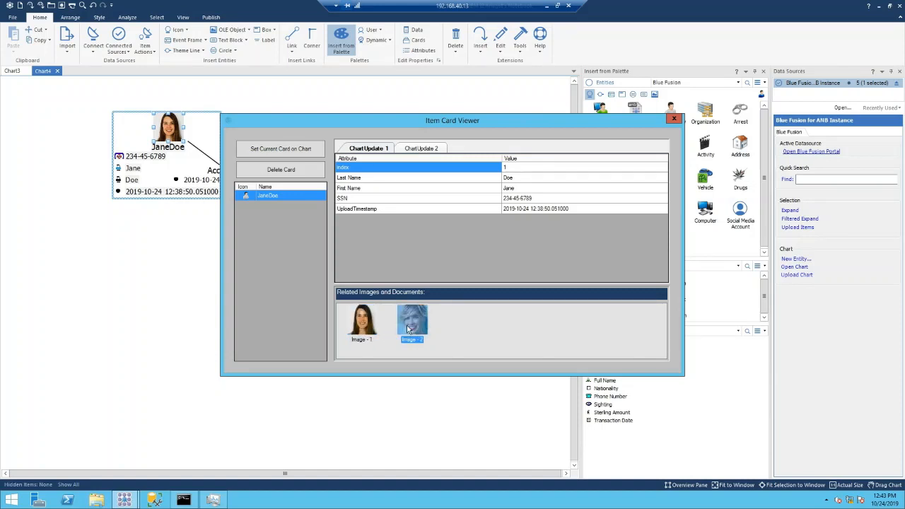
{"action": "left_click", "coordinate": [476, 323]}
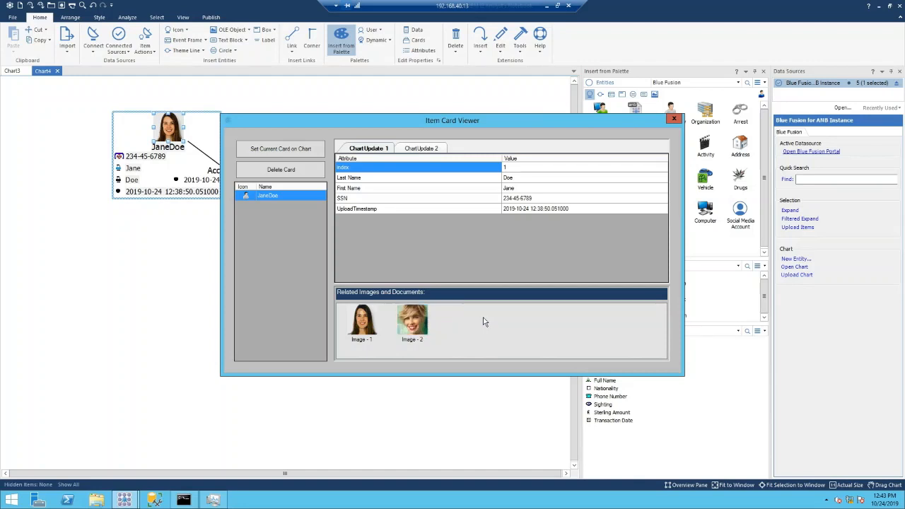
- Close JaneDoe's card viewer and open a new Visual Query in the Blue Fusion portal
{"action": "left_click", "coordinate": [676, 117]}
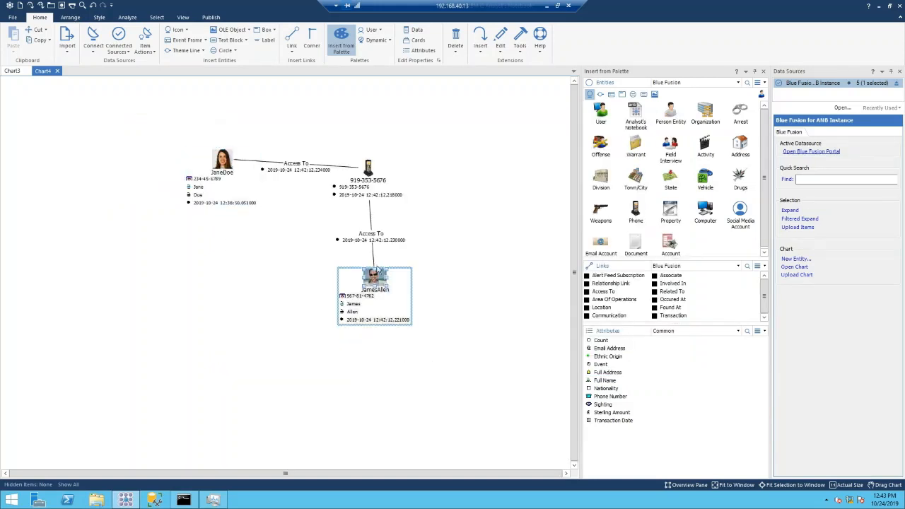
{"action": "left_click", "coordinate": [831, 153]}
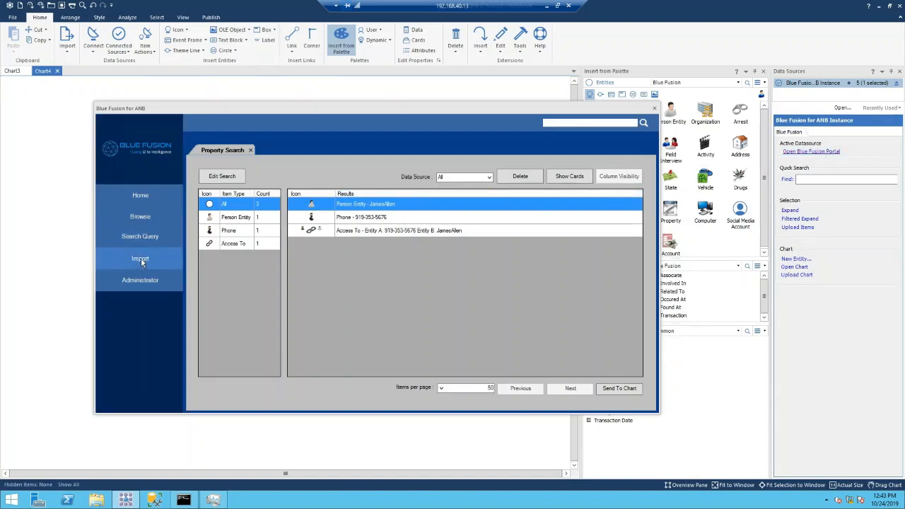
{"action": "left_click", "coordinate": [145, 240]}
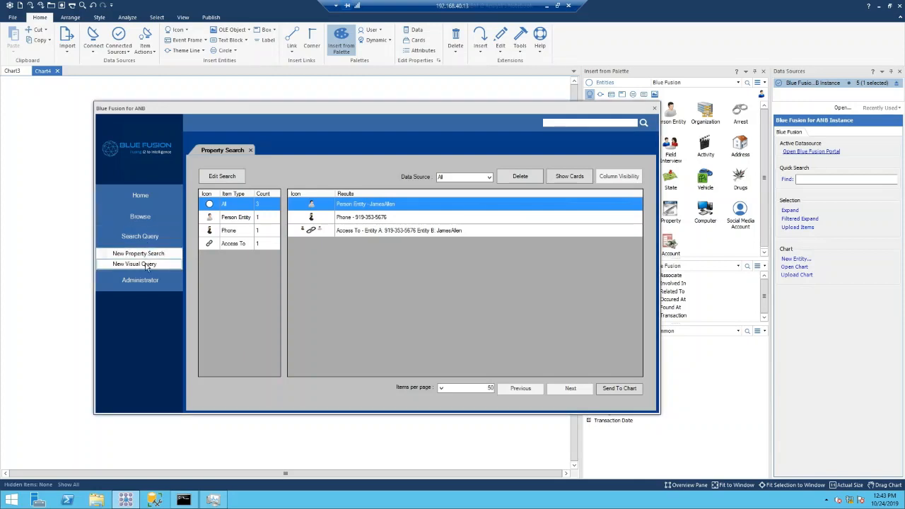
{"action": "left_click", "coordinate": [146, 265]}
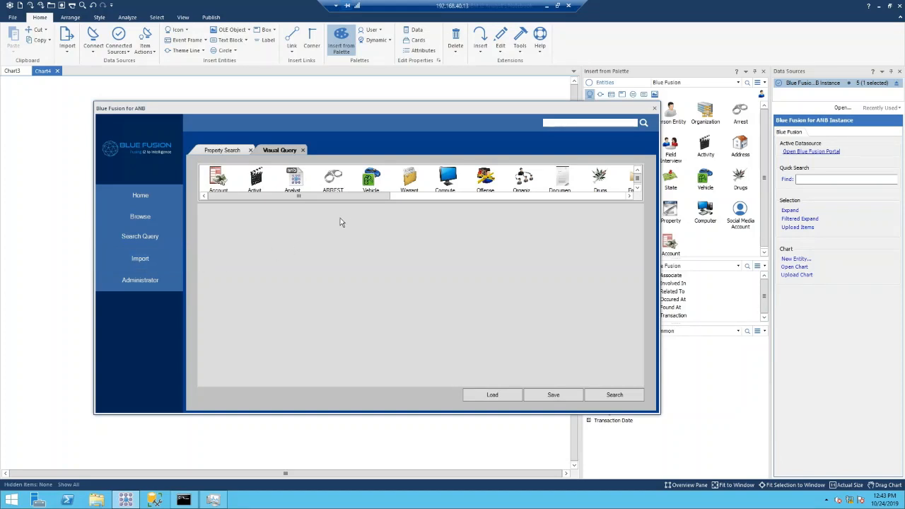
- Place Person Entity, Phone and a second Person Entity on the canvas, chained by links
{"action": "left_click_drag", "start_coordinate": [346, 200], "coordinate": [535, 204]}
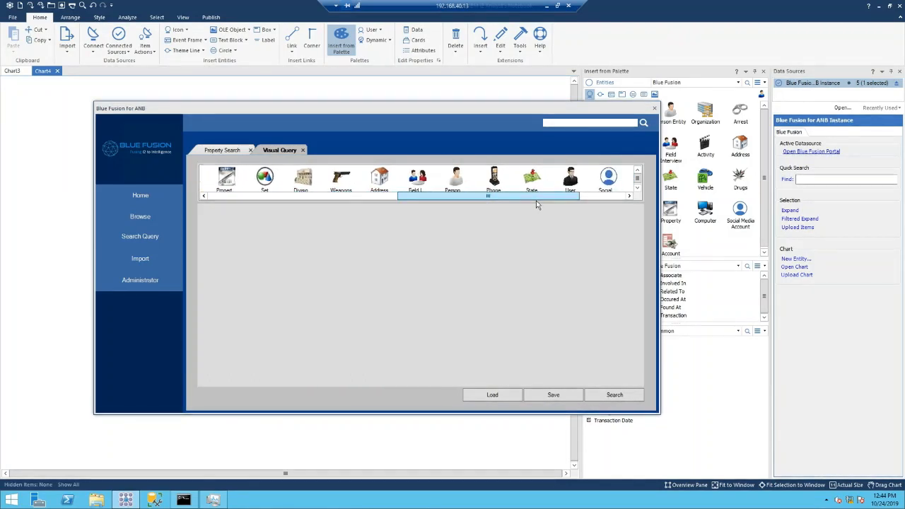
{"action": "left_click_drag", "start_coordinate": [466, 186], "coordinate": [316, 255]}
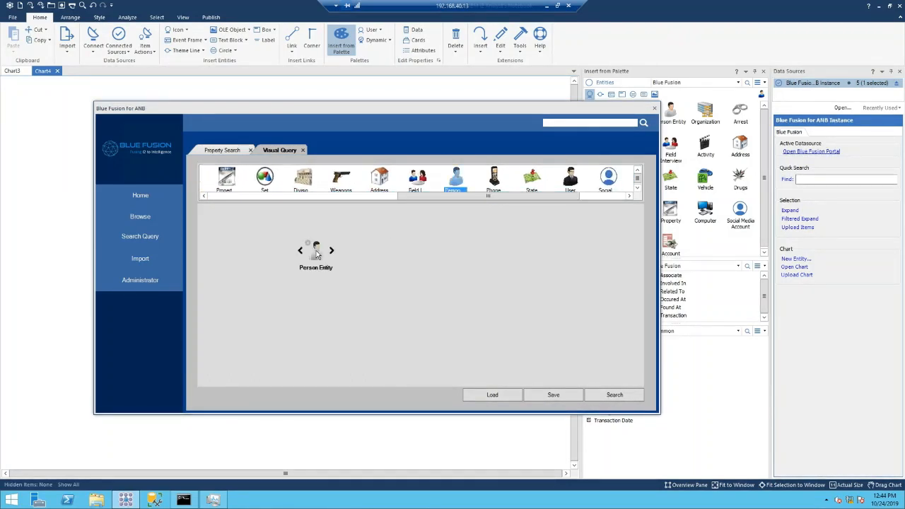
{"action": "left_click_drag", "start_coordinate": [495, 182], "coordinate": [401, 281]}
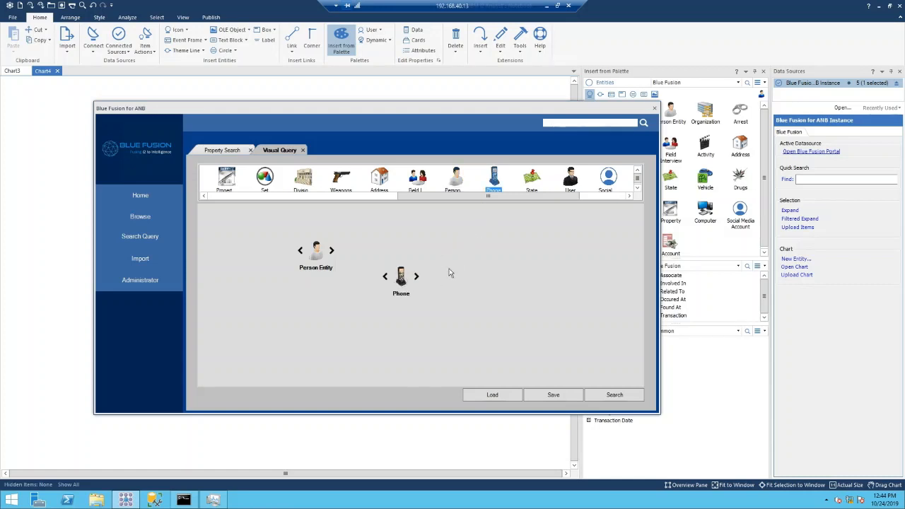
{"action": "left_click_drag", "start_coordinate": [461, 185], "coordinate": [466, 265]}
{"action": "left_click_drag", "start_coordinate": [482, 309], "coordinate": [481, 310]}
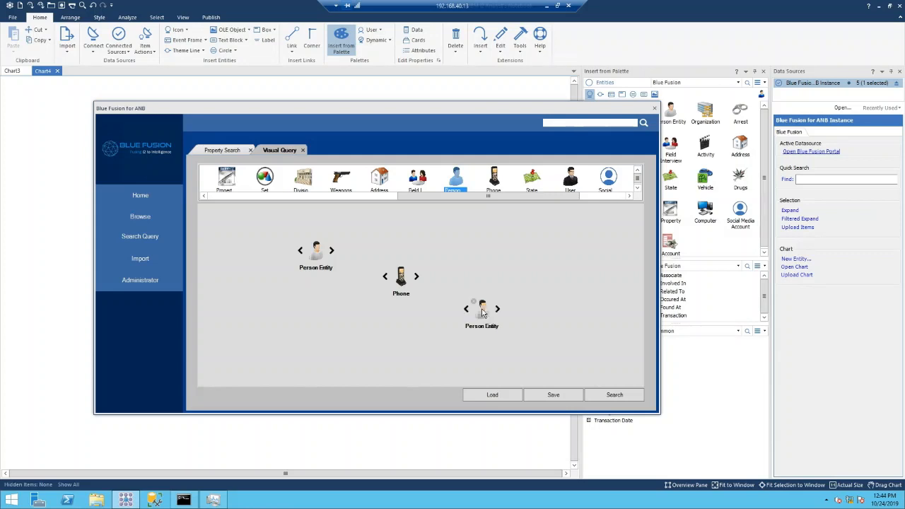
{"action": "left_click_drag", "start_coordinate": [331, 250], "coordinate": [407, 279]}
{"action": "left_click_drag", "start_coordinate": [419, 276], "coordinate": [480, 310]}
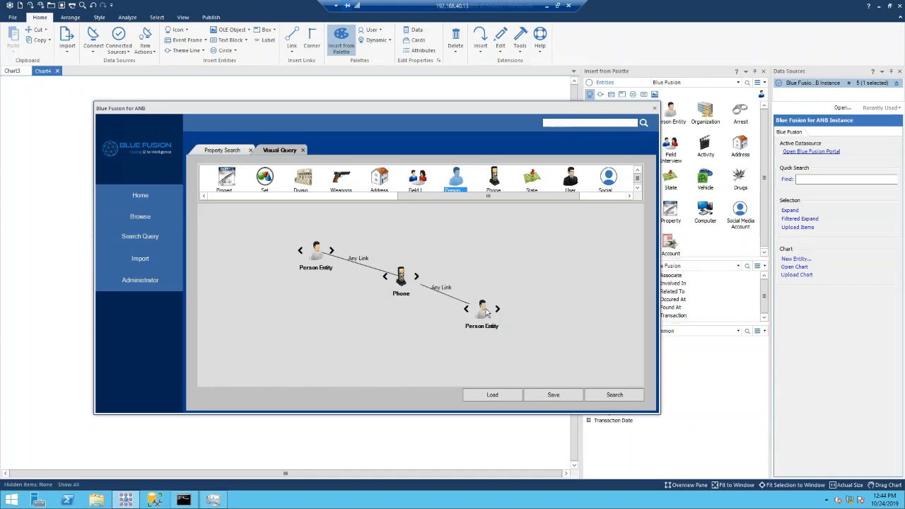
- Require Last Name Allen on the upper Person Entity
{"action": "double_click", "coordinate": [316, 253]}
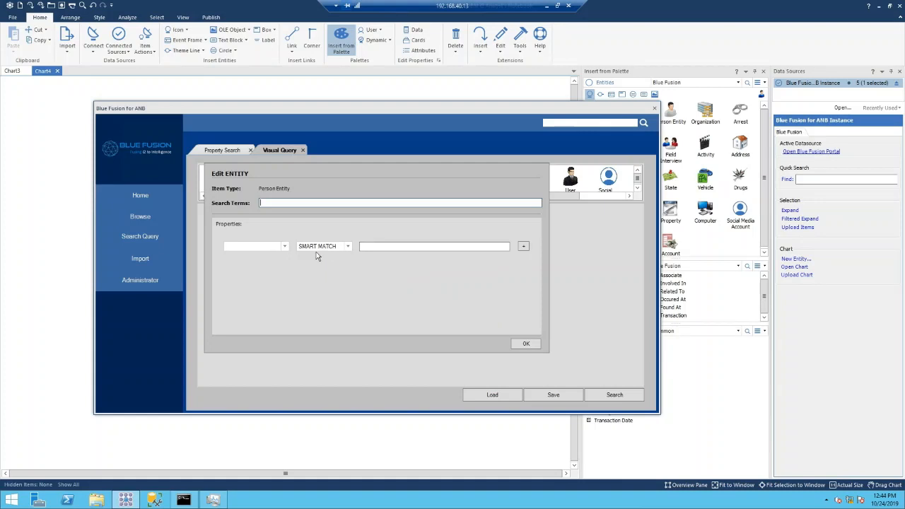
{"action": "left_click", "coordinate": [282, 249]}
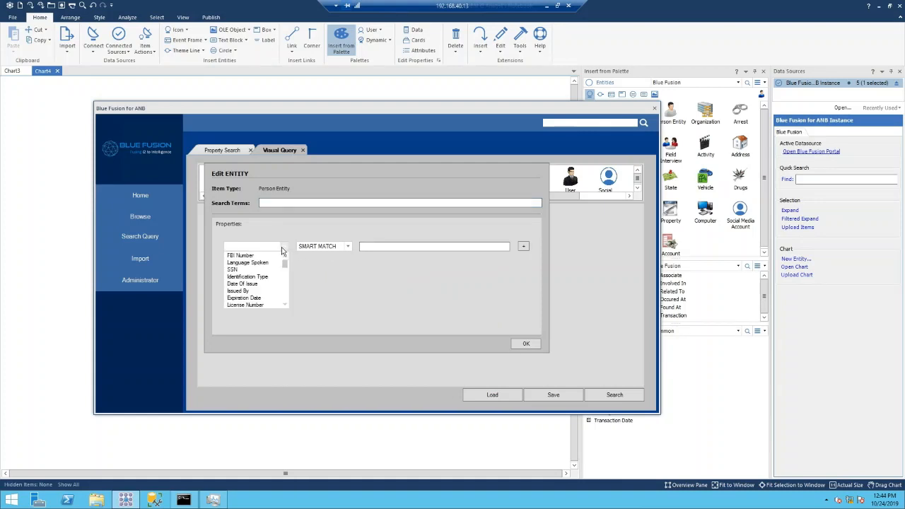
{"action": "key", "text": "l"}
{"action": "key", "text": "l"}
{"action": "key", "text": "l"}
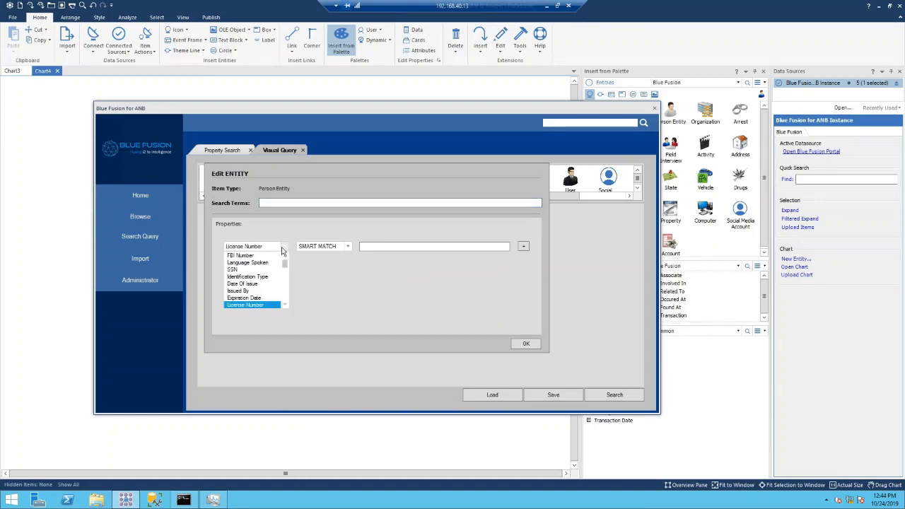
{"action": "key", "text": "Tab"}
{"action": "key", "text": "Tab"}
{"action": "type", "text": "A"}
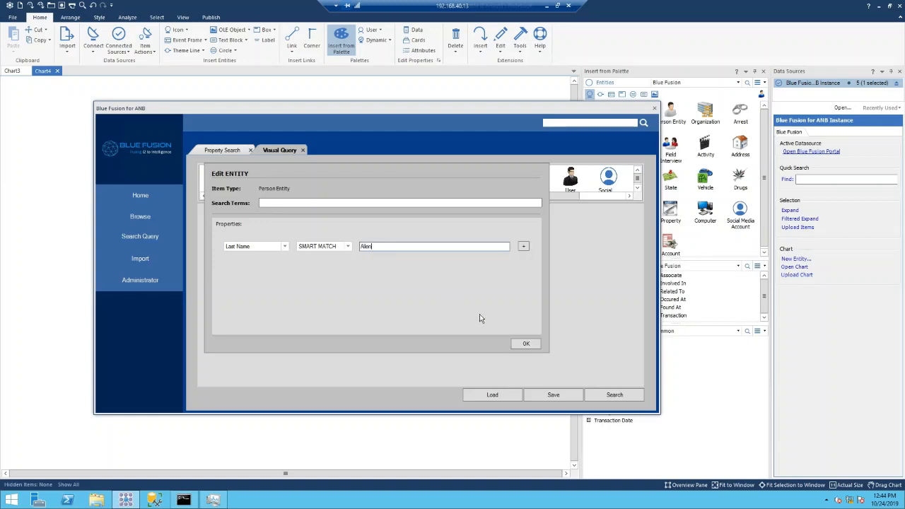
{"action": "left_click", "coordinate": [526, 344]}
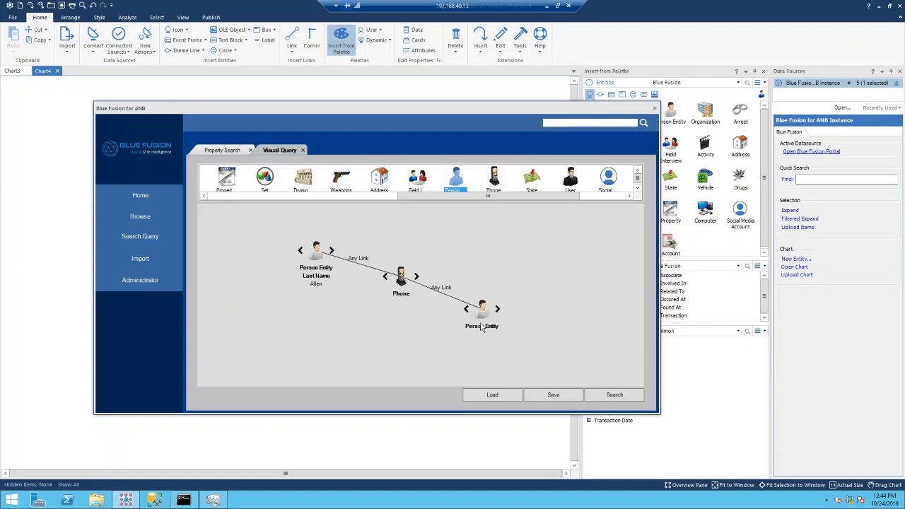
- Change both query links from Any Link to the Access To link type
{"action": "double_click", "coordinate": [362, 265]}
{"action": "left_click", "coordinate": [320, 190]}
{"action": "left_click", "coordinate": [268, 220]}
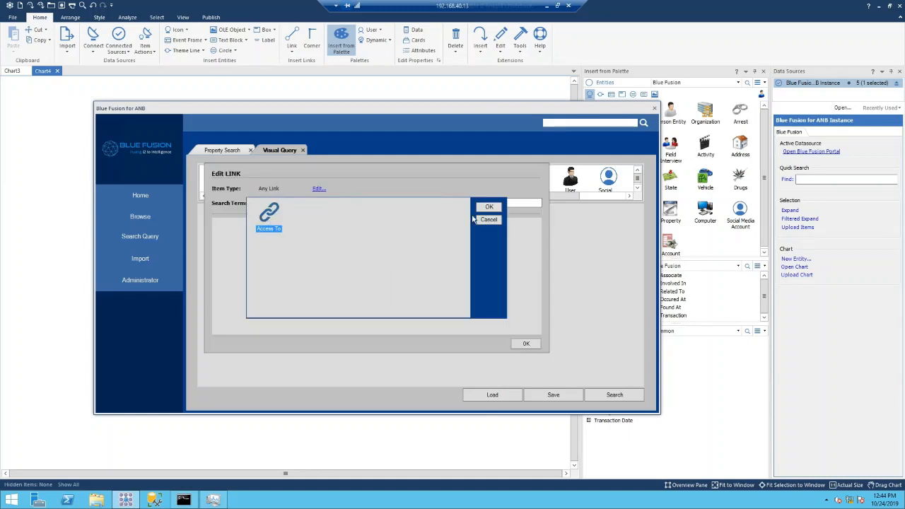
{"action": "left_click", "coordinate": [487, 207]}
{"action": "left_click", "coordinate": [536, 342]}
{"action": "double_click", "coordinate": [436, 292]}
{"action": "left_click", "coordinate": [319, 189]}
{"action": "left_click", "coordinate": [269, 219]}
{"action": "left_click", "coordinate": [487, 206]}
{"action": "left_click", "coordinate": [528, 342]}
- Require Last Name Doe on the second Person Entity and move it beside the Phone
{"action": "double_click", "coordinate": [483, 314]}
{"action": "left_click", "coordinate": [284, 246]}
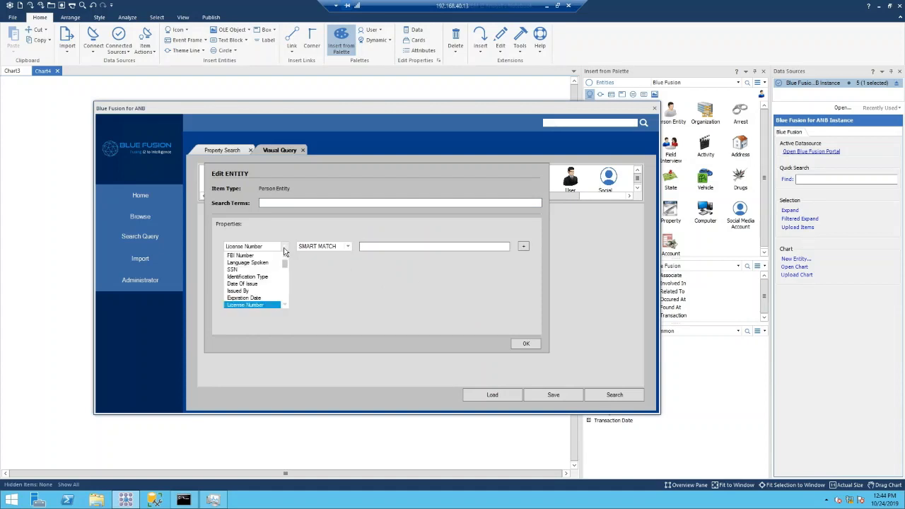
{"action": "left_click", "coordinate": [240, 305]}
{"action": "left_click", "coordinate": [424, 246]}
{"action": "type", "text": "Doe"}
{"action": "left_click", "coordinate": [523, 343]}
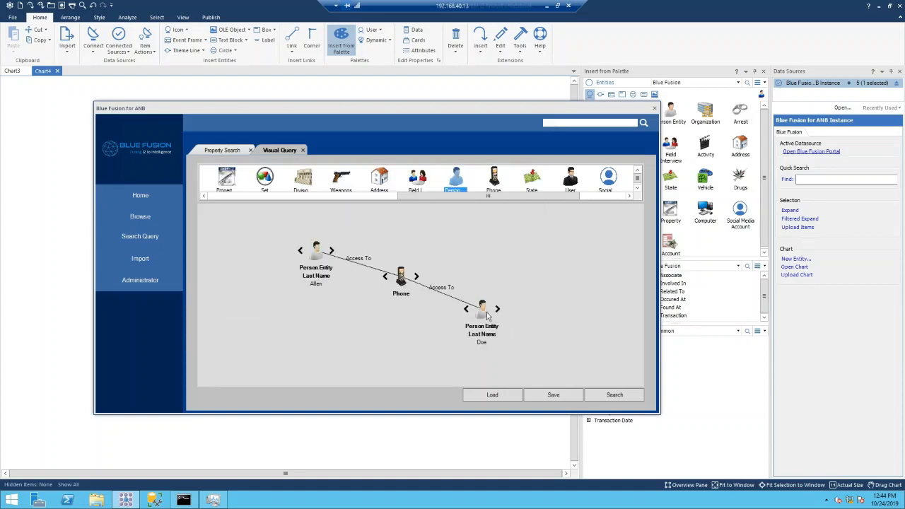
{"action": "left_click_drag", "start_coordinate": [488, 311], "coordinate": [537, 259]}
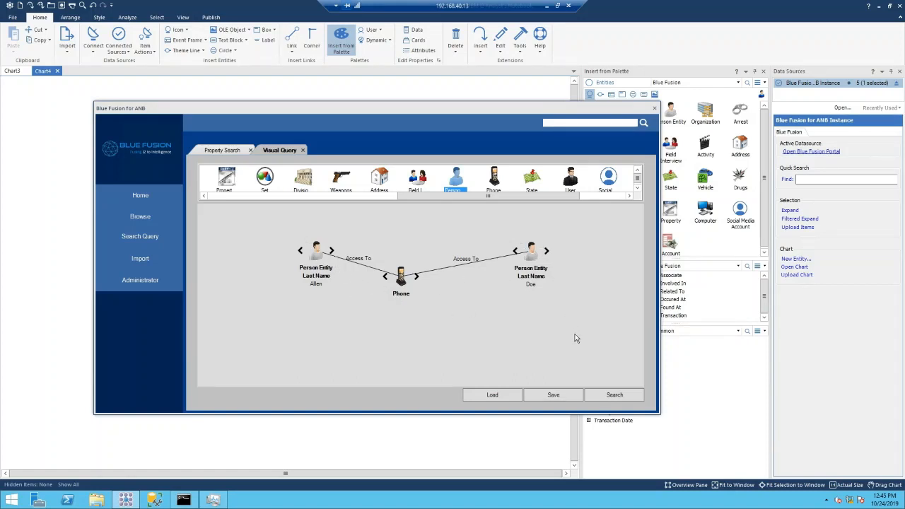
- Run the visual query, send all five results to Chart5, and reopen the Blue Fusion portal
{"action": "left_click", "coordinate": [601, 395]}
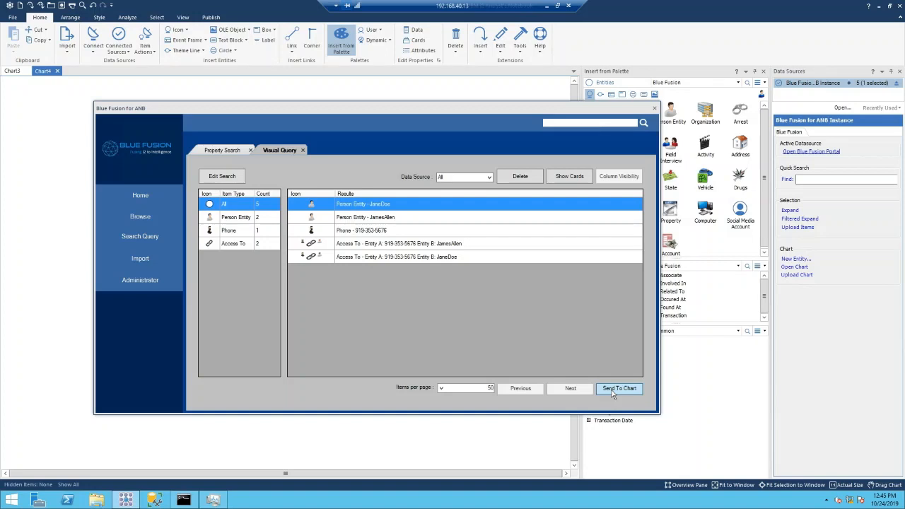
{"action": "left_click", "coordinate": [610, 391]}
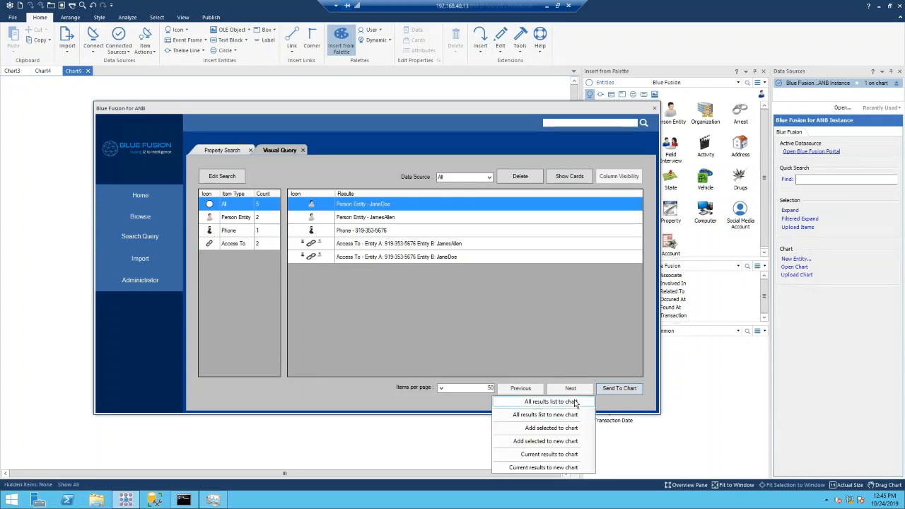
{"action": "left_click", "coordinate": [551, 401]}
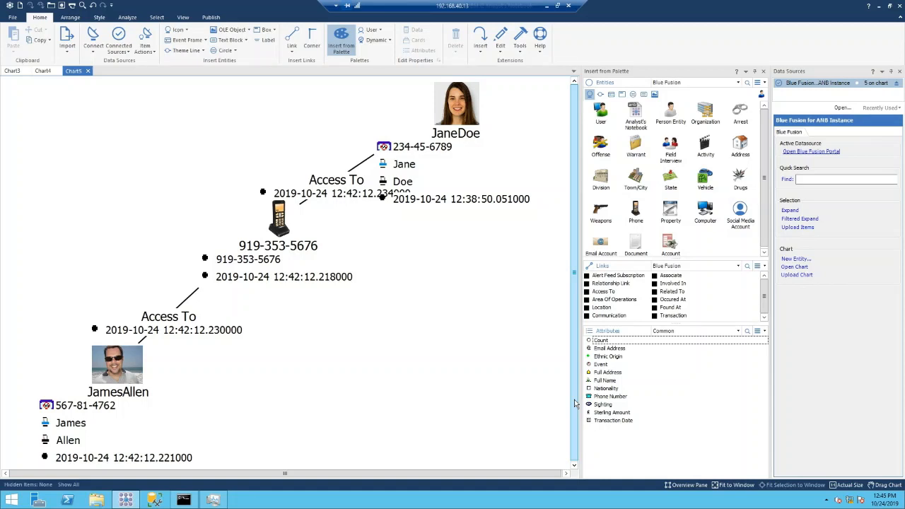
{"action": "scroll", "coordinate": [370, 313], "scroll_direction": "down", "scroll_amount": 2}
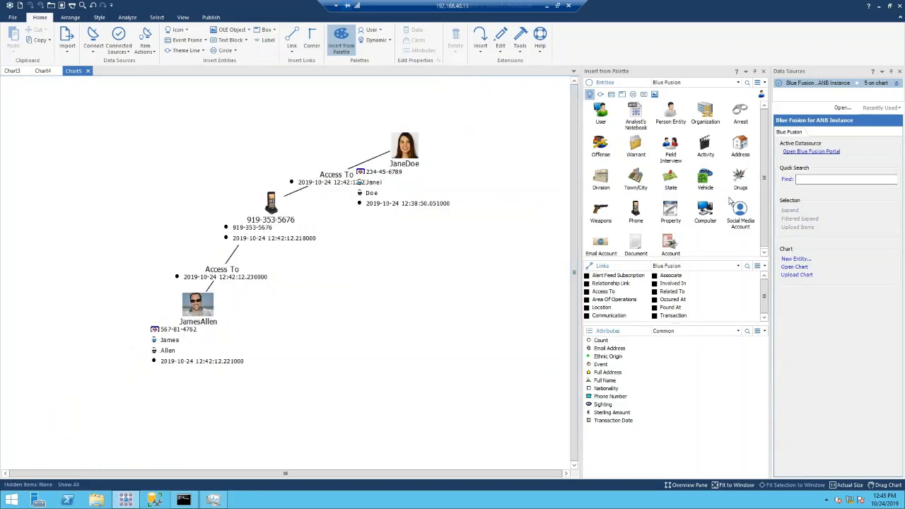
{"action": "left_click", "coordinate": [802, 153]}
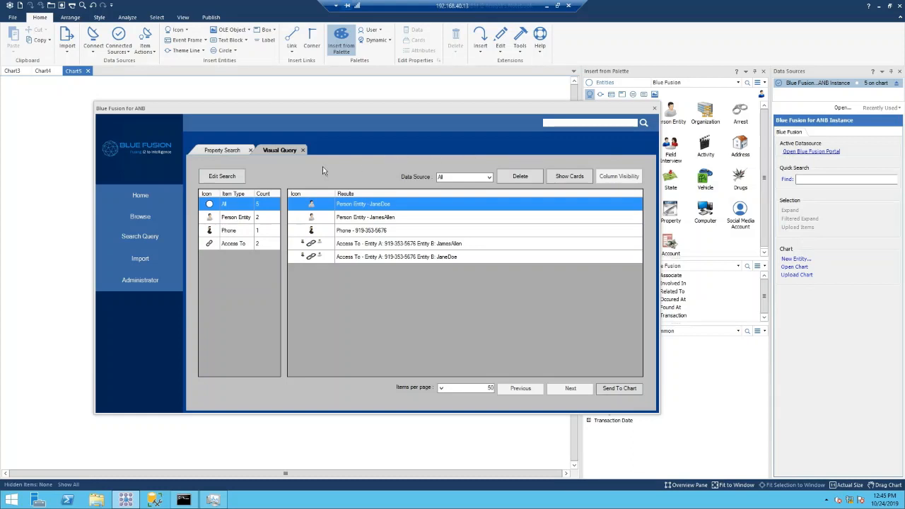
- Start a new Blue Fusion import and upload the file InsuranceData.csv
{"action": "left_click", "coordinate": [156, 260]}
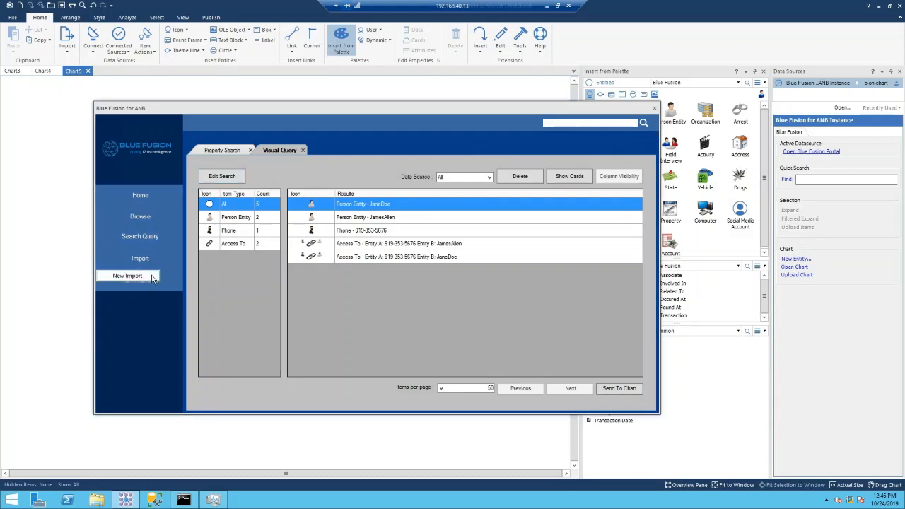
{"action": "left_click", "coordinate": [152, 277]}
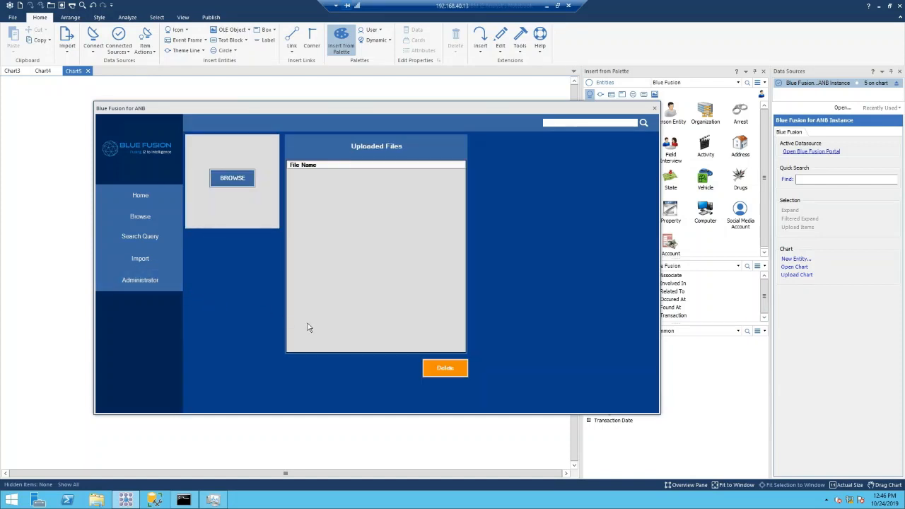
{"action": "left_click", "coordinate": [240, 181]}
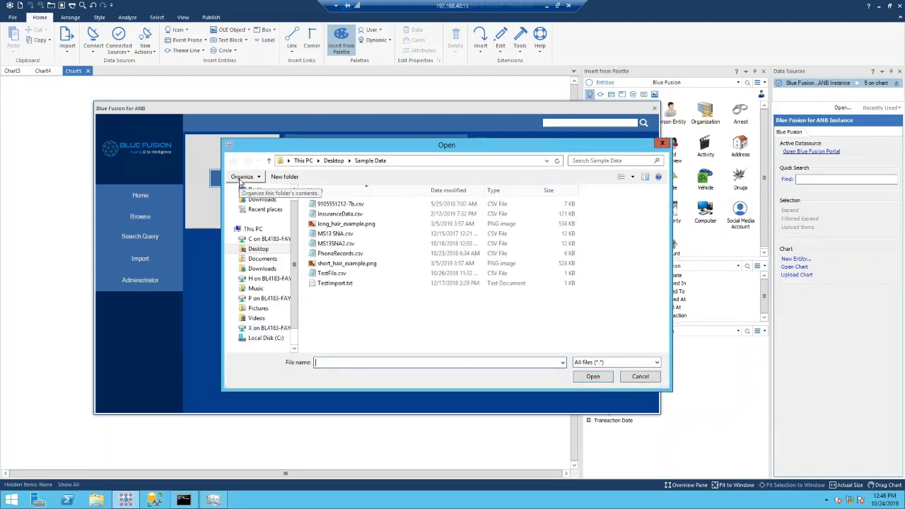
{"action": "left_click", "coordinate": [320, 215]}
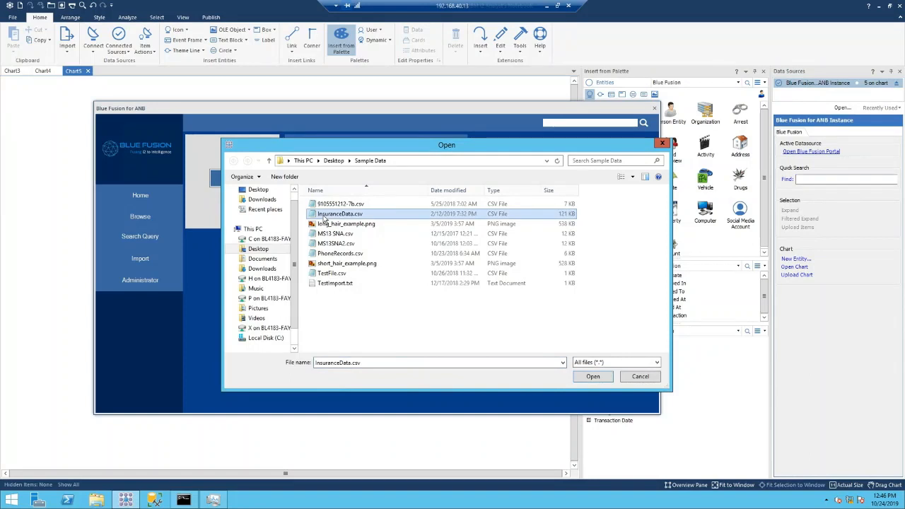
{"action": "left_click", "coordinate": [590, 377]}
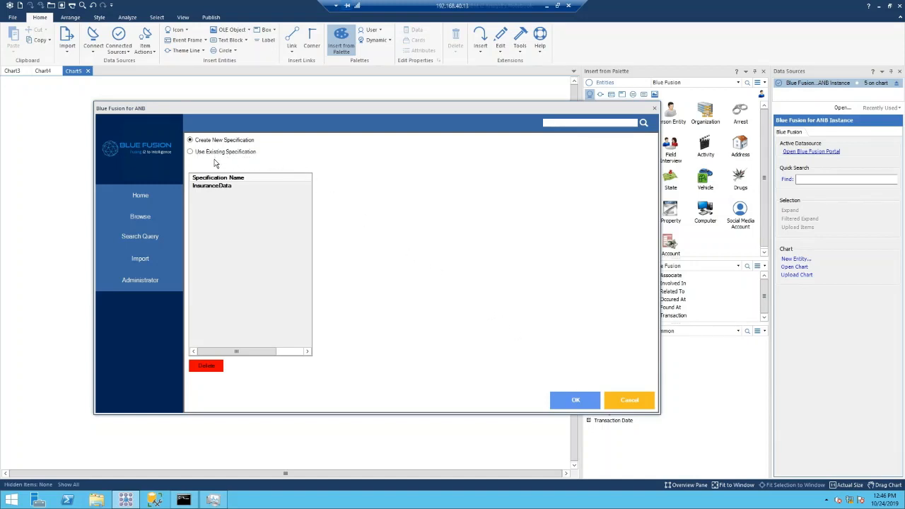
- Select Use Existing Specification and pick the InsuranceData specification
{"action": "left_click", "coordinate": [192, 152]}
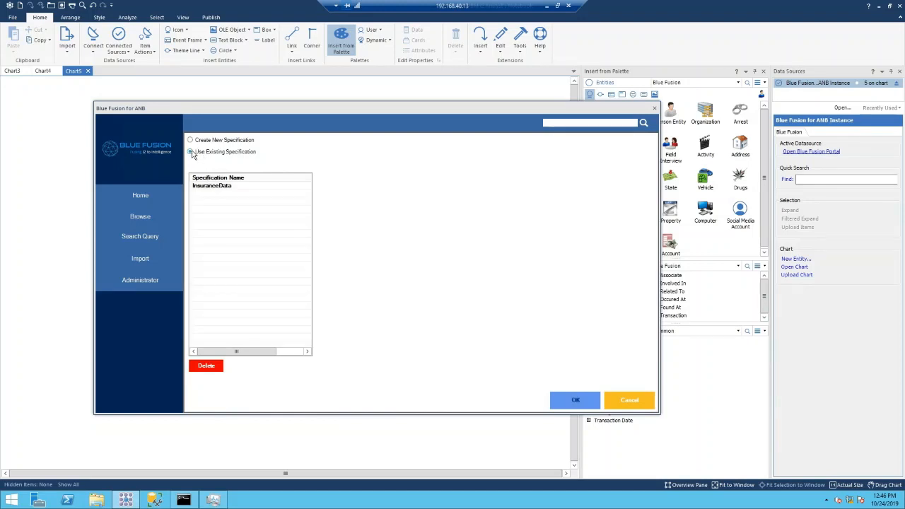
{"action": "left_click", "coordinate": [214, 185]}
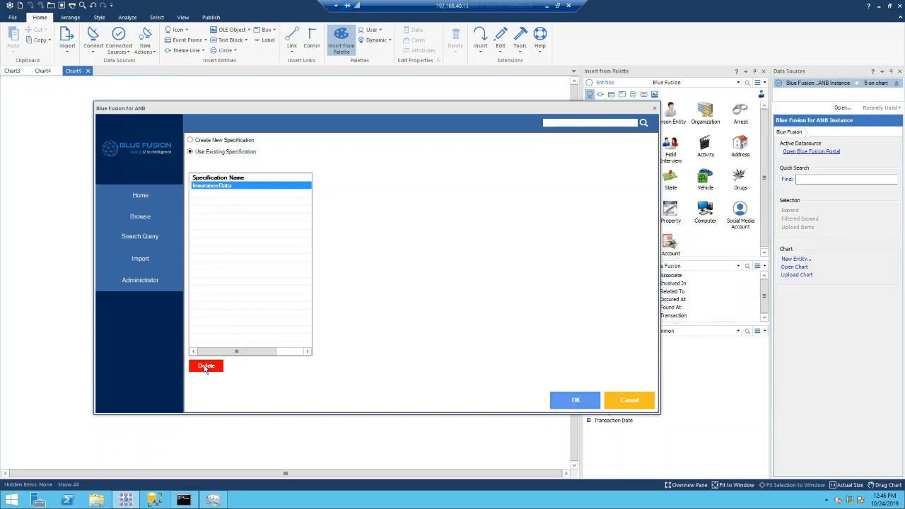
- Apply the specification and rearrange the claimant, phone, Claim No and Street Address nodes to fit
{"action": "left_click", "coordinate": [559, 407]}
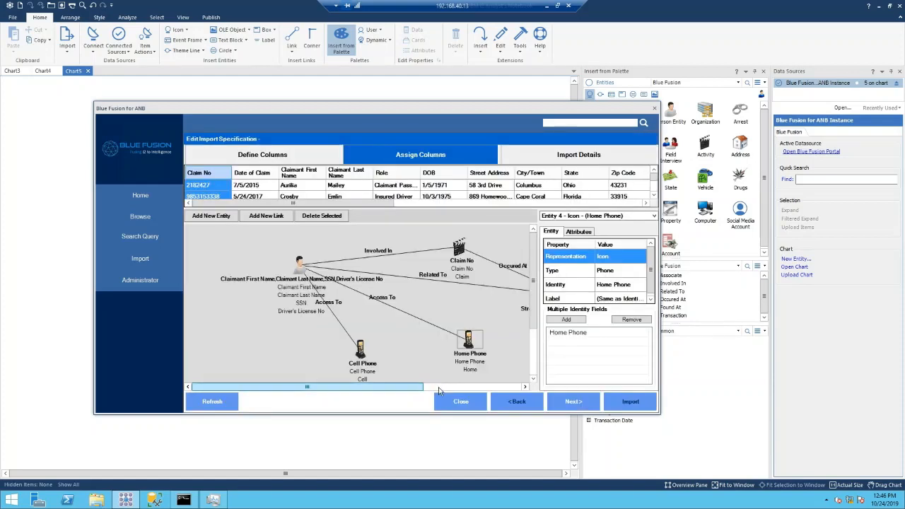
{"action": "left_click", "coordinate": [458, 388]}
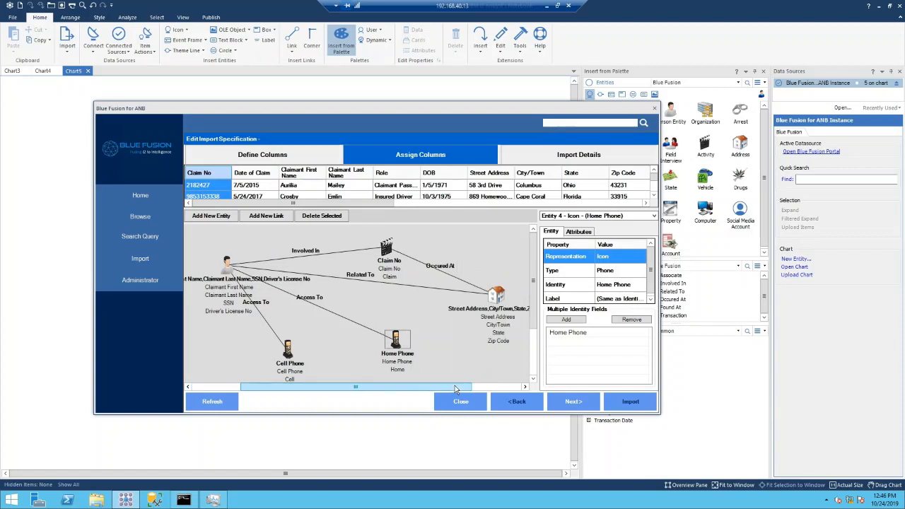
{"action": "left_click", "coordinate": [440, 306]}
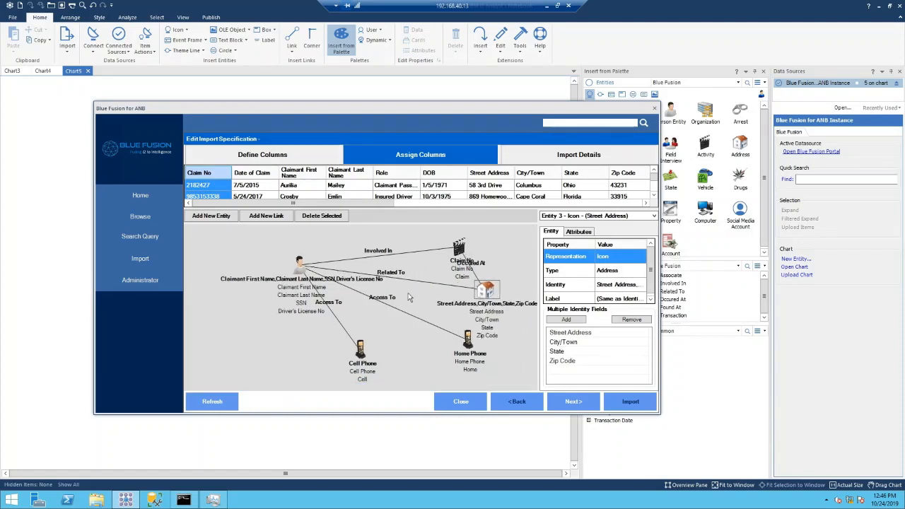
{"action": "left_click", "coordinate": [294, 267]}
{"action": "left_click_drag", "start_coordinate": [203, 252], "coordinate": [276, 241]}
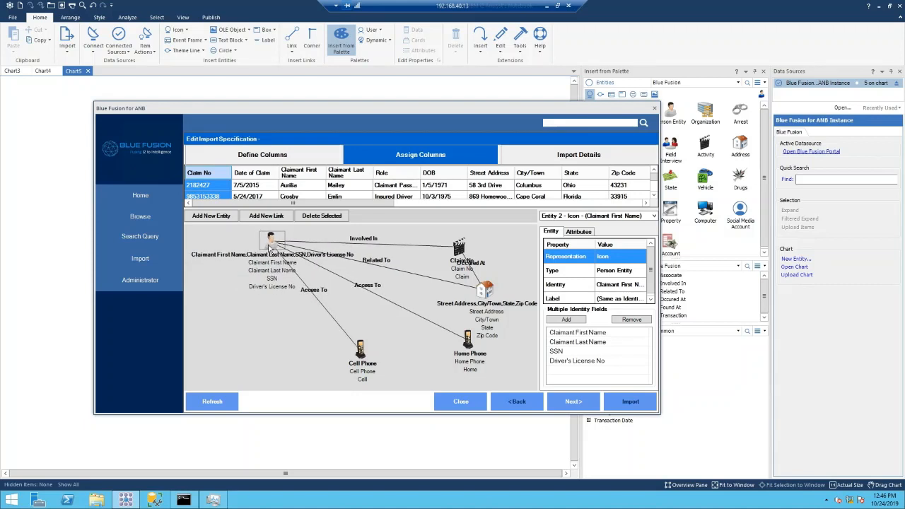
{"action": "left_click_drag", "start_coordinate": [360, 349], "coordinate": [318, 333]}
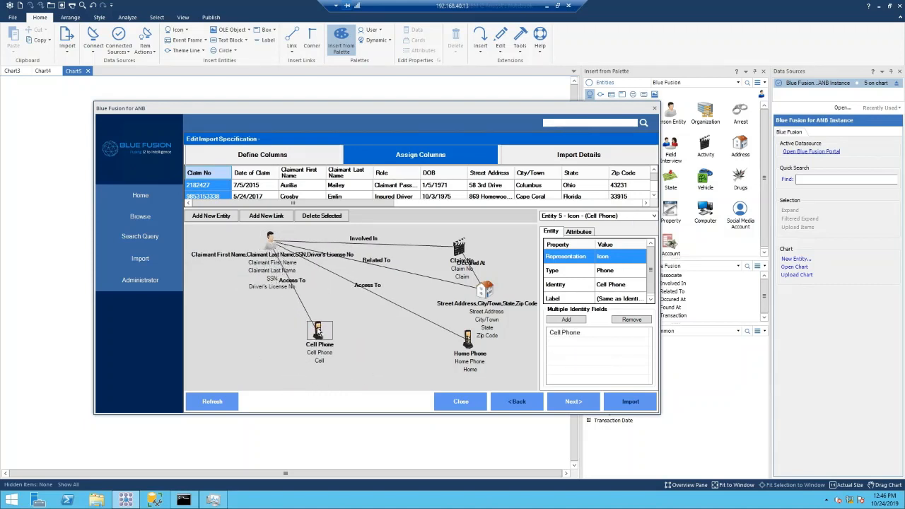
{"action": "left_click_drag", "start_coordinate": [459, 250], "coordinate": [484, 242]}
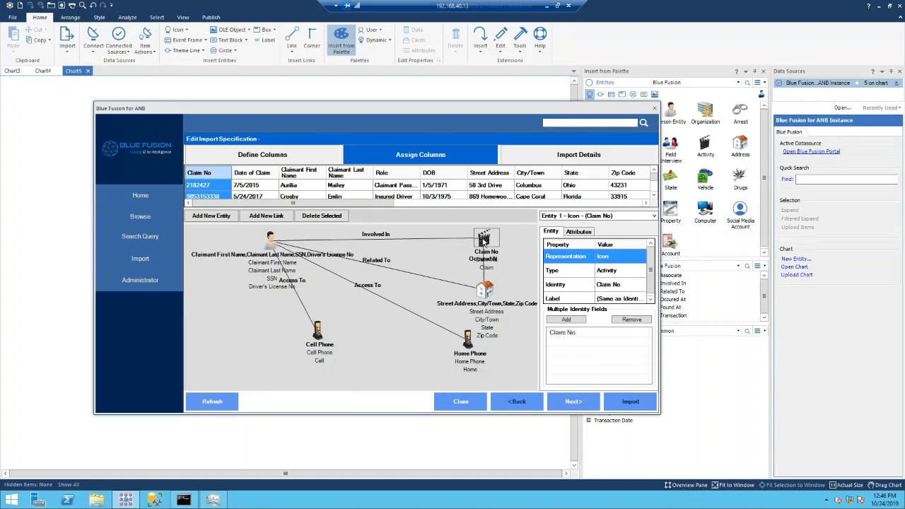
{"action": "left_click_drag", "start_coordinate": [478, 293], "coordinate": [453, 289]}
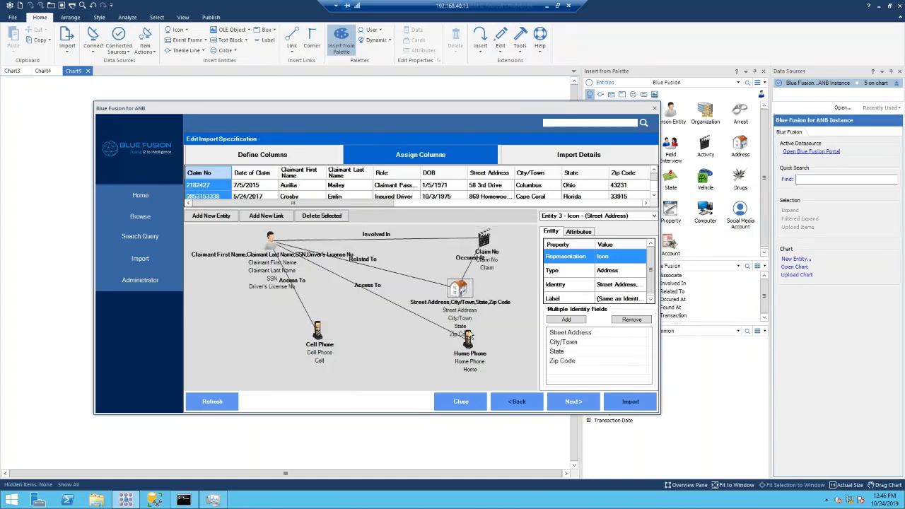
{"action": "left_click_drag", "start_coordinate": [466, 345], "coordinate": [414, 357]}
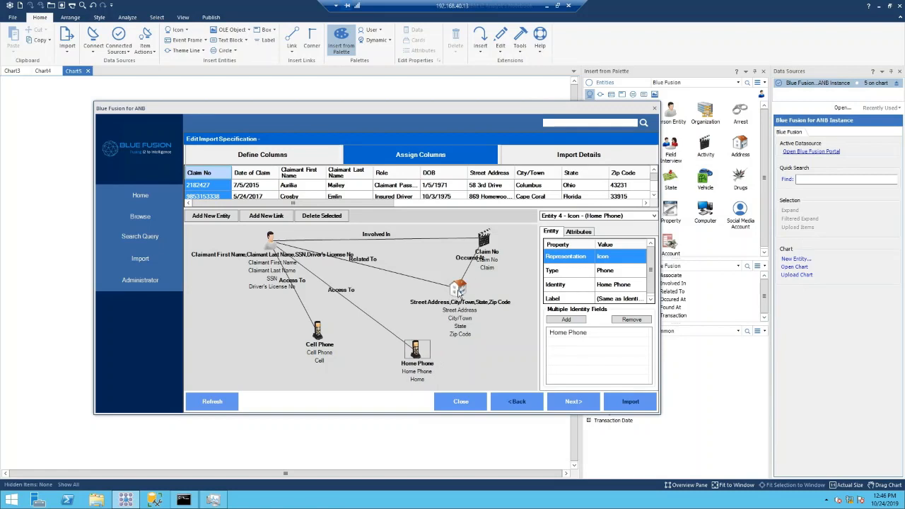
{"action": "left_click_drag", "start_coordinate": [456, 293], "coordinate": [432, 294]}
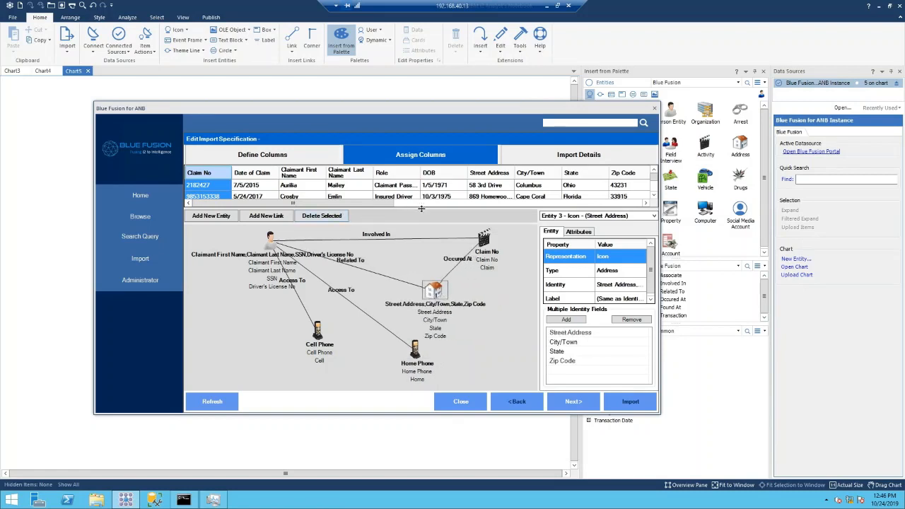
{"action": "left_click_drag", "start_coordinate": [420, 221], "coordinate": [420, 234]}
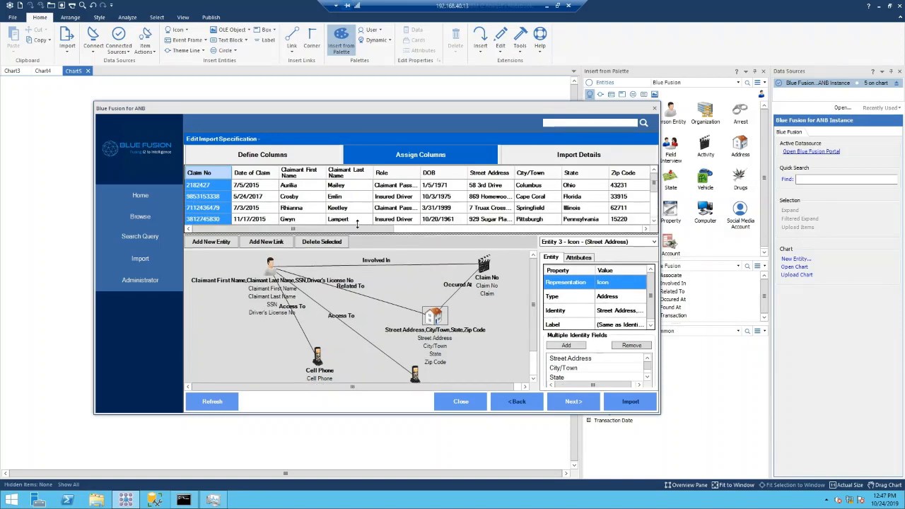
{"action": "left_click_drag", "start_coordinate": [356, 228], "coordinate": [529, 233]}
- Review the address and claimant attribute mappings, then advance to Import Details showing a valid import
{"action": "left_click", "coordinate": [578, 258]}
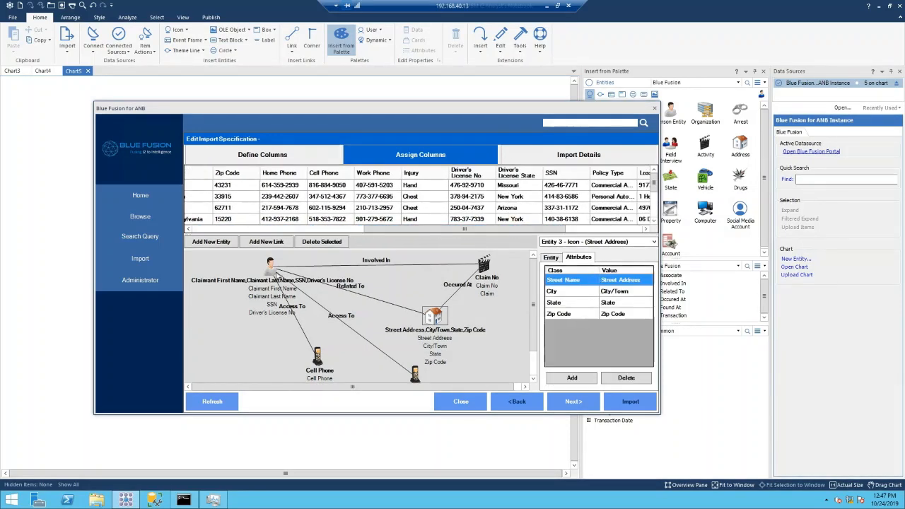
{"action": "left_click", "coordinate": [274, 271]}
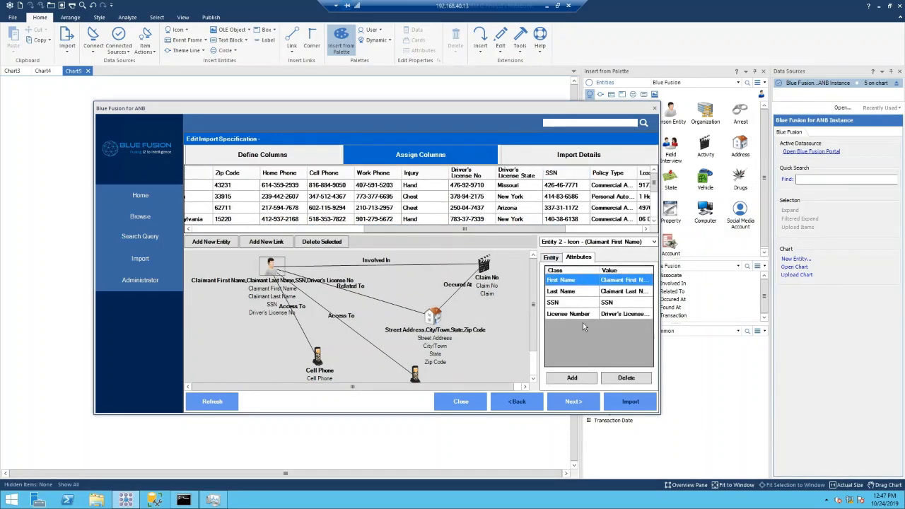
{"action": "left_click", "coordinate": [581, 406]}
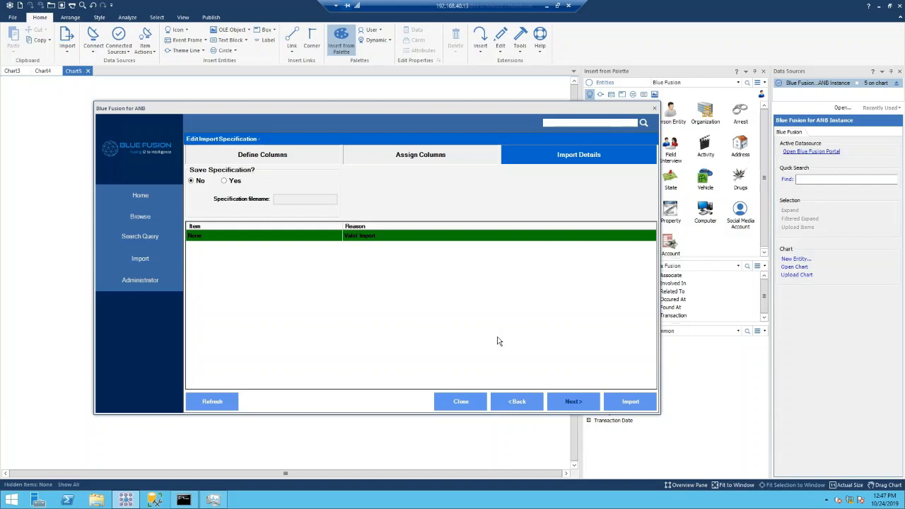
- Import all 500 lines of InsuranceData.csv and close the finished progress notice
{"action": "left_click", "coordinate": [611, 401]}
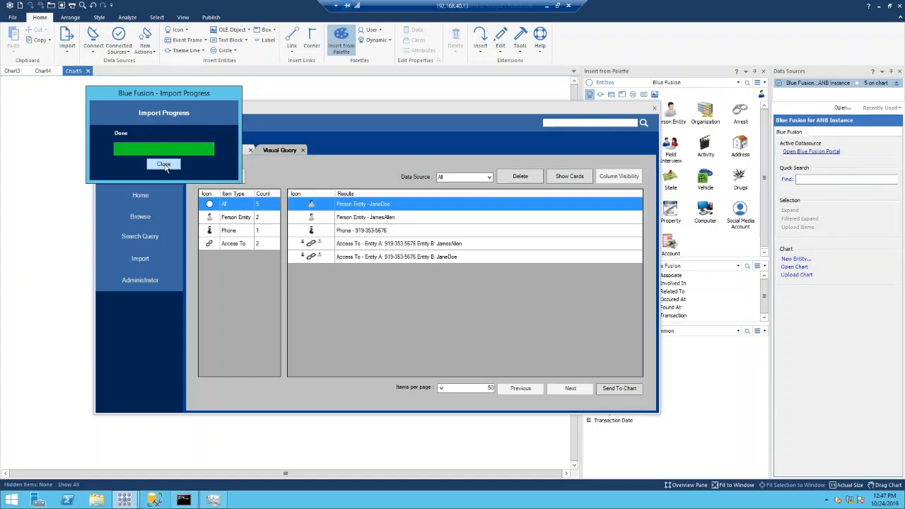
{"action": "left_click", "coordinate": [164, 164]}
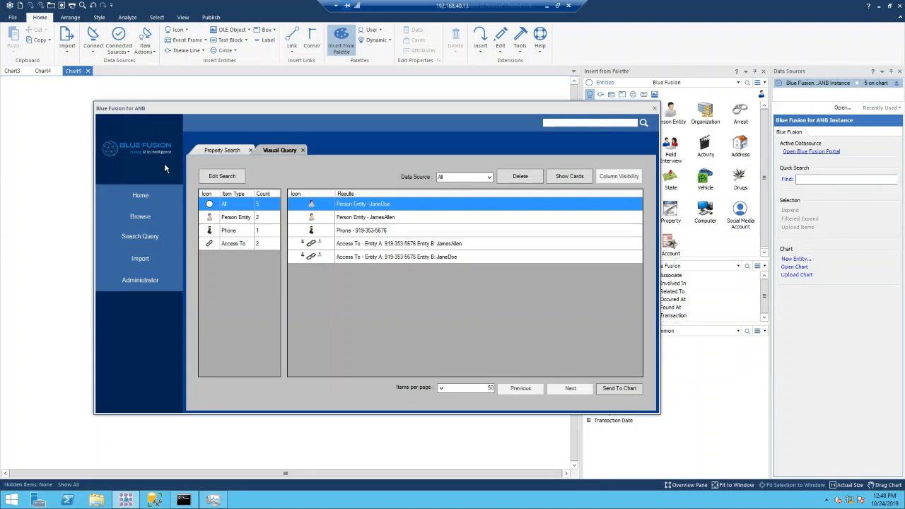
- Browse Blue Fusion filtered to InsuranceData.csv and list its 478 Person Entity records
{"action": "left_click", "coordinate": [157, 216]}
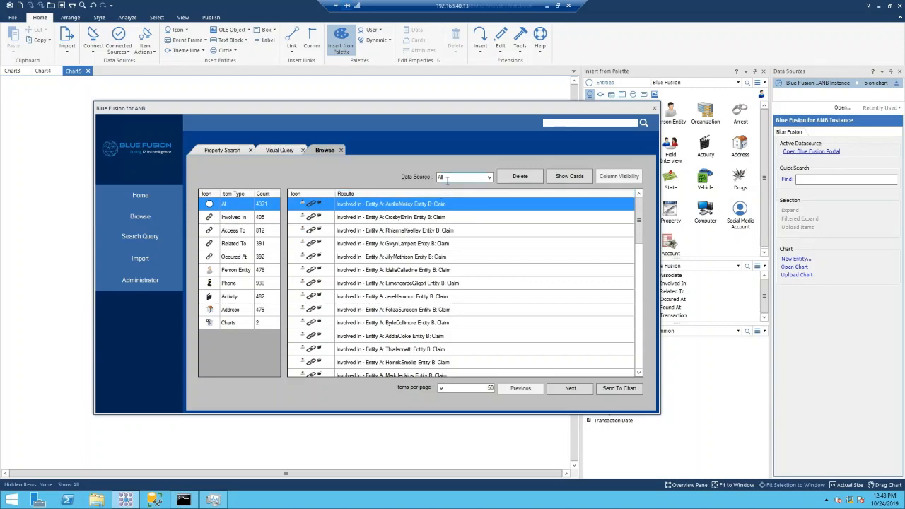
{"action": "left_click", "coordinate": [489, 178]}
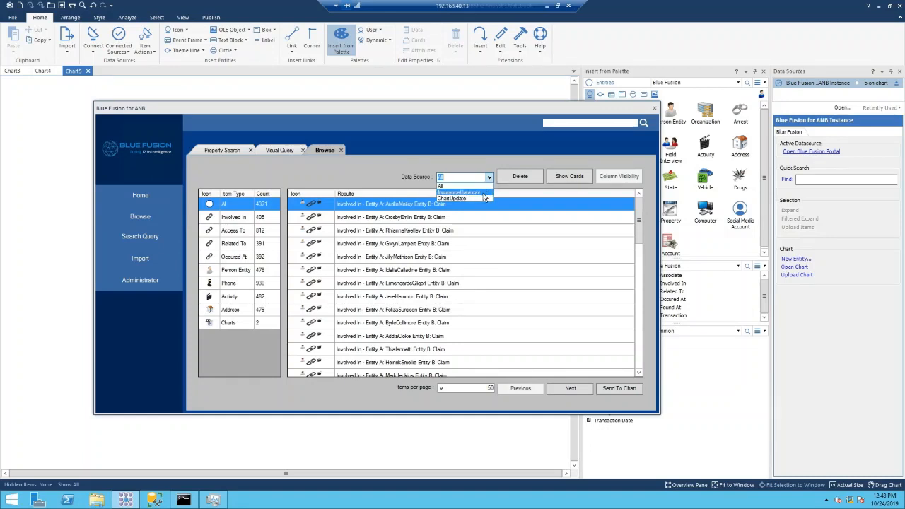
{"action": "left_click", "coordinate": [484, 195]}
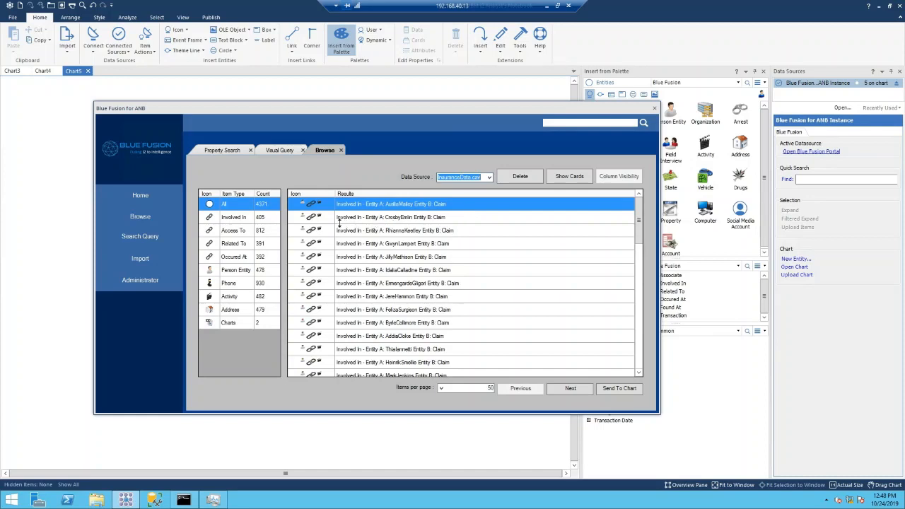
{"action": "left_click", "coordinate": [242, 271]}
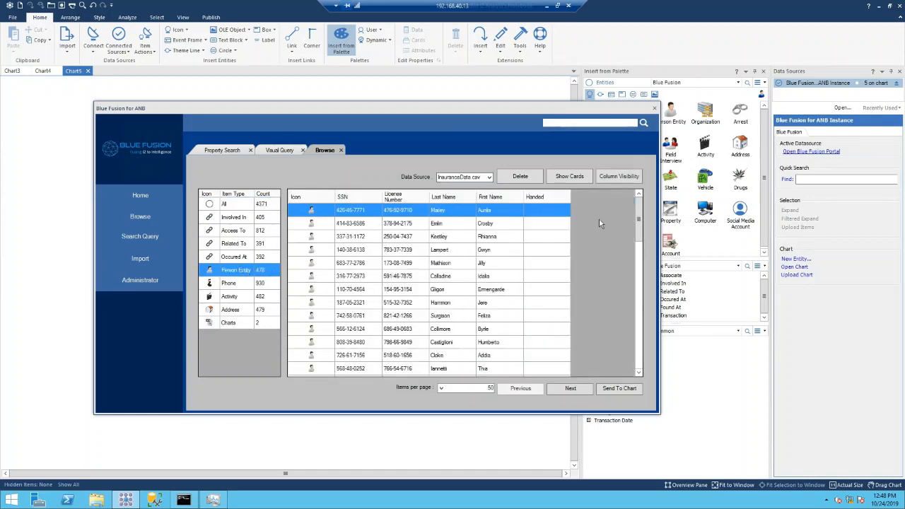
{"action": "left_click_drag", "start_coordinate": [638, 218], "coordinate": [635, 295]}
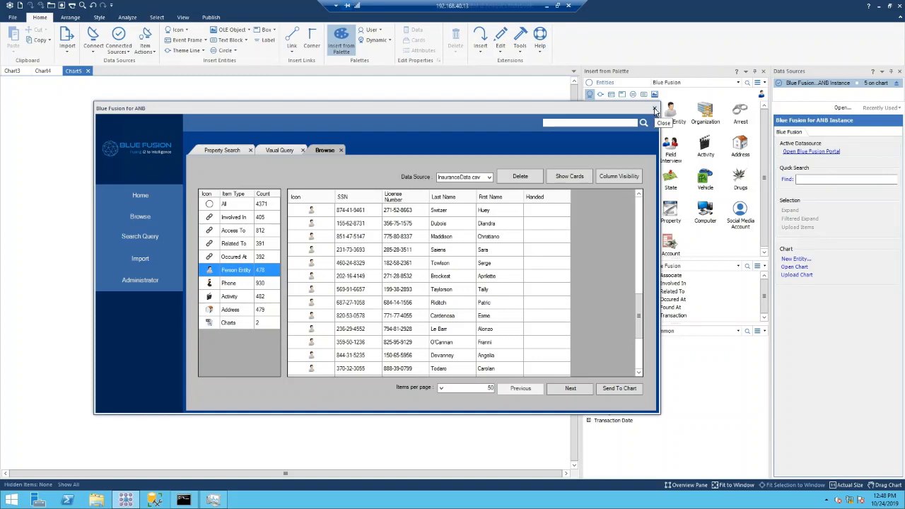
- Close the portal, spread the two person entities apart, and reopen Blue Fusion's search query choices
{"action": "left_click", "coordinate": [654, 110]}
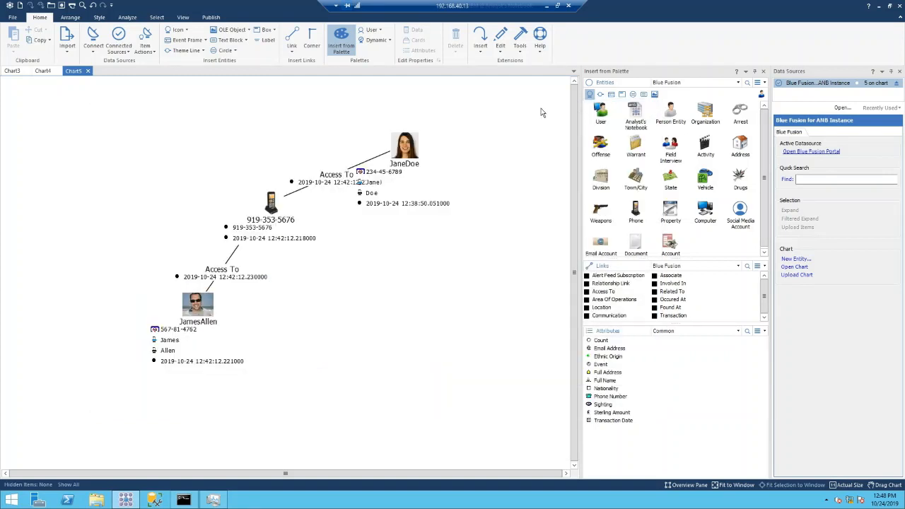
{"action": "left_click_drag", "start_coordinate": [195, 309], "coordinate": [183, 326]}
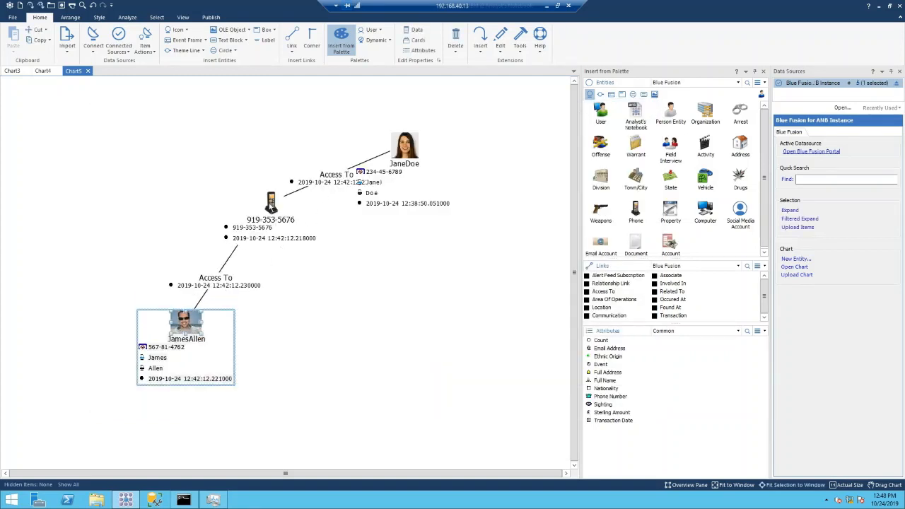
{"action": "left_click_drag", "start_coordinate": [393, 164], "coordinate": [428, 155]}
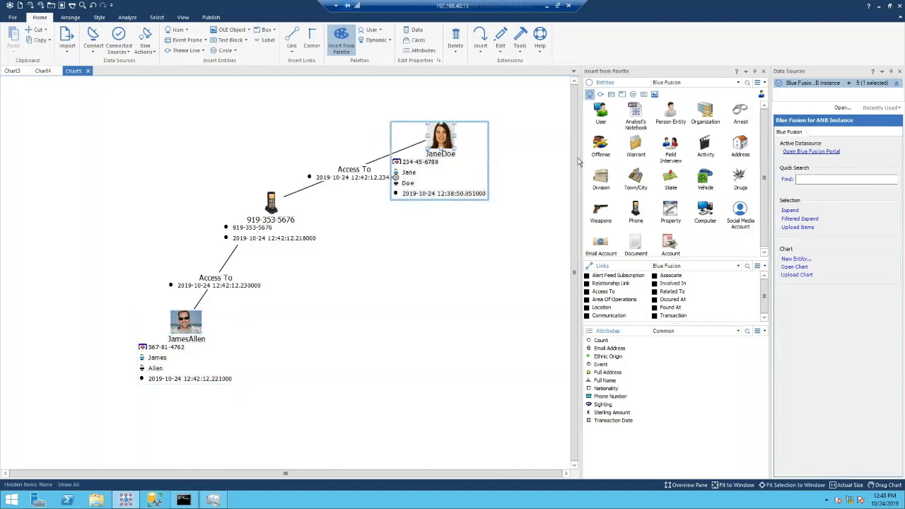
{"action": "left_click", "coordinate": [792, 152]}
{"action": "left_click", "coordinate": [141, 243]}
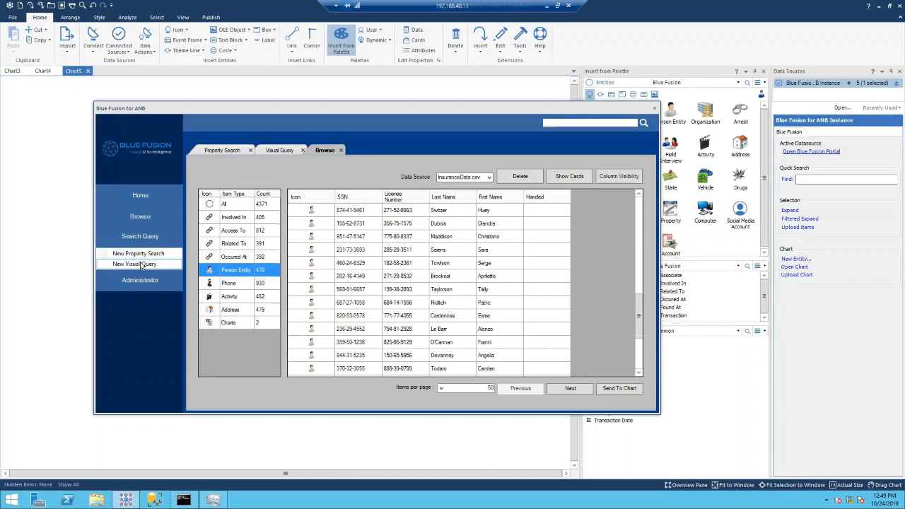
- Load and run the saved two-person visual query, sending all results to a new chart
{"action": "left_click", "coordinate": [138, 264]}
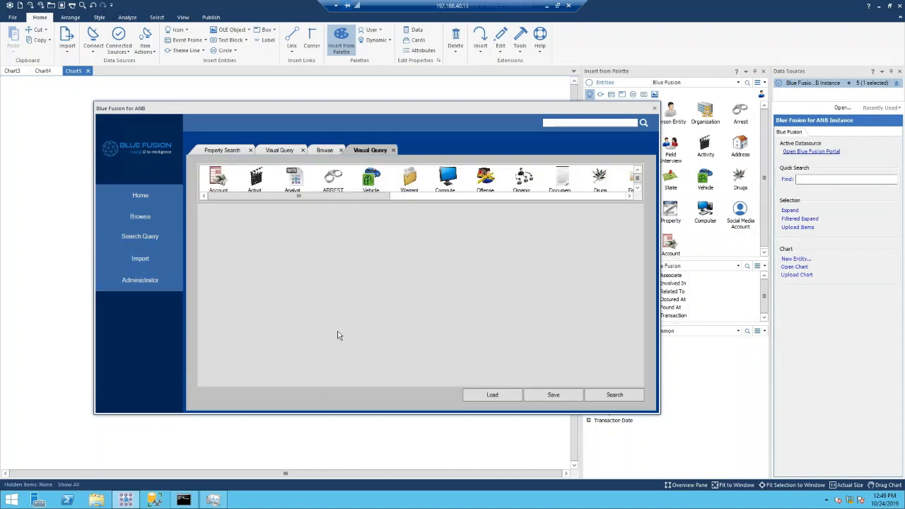
{"action": "left_click", "coordinate": [495, 395]}
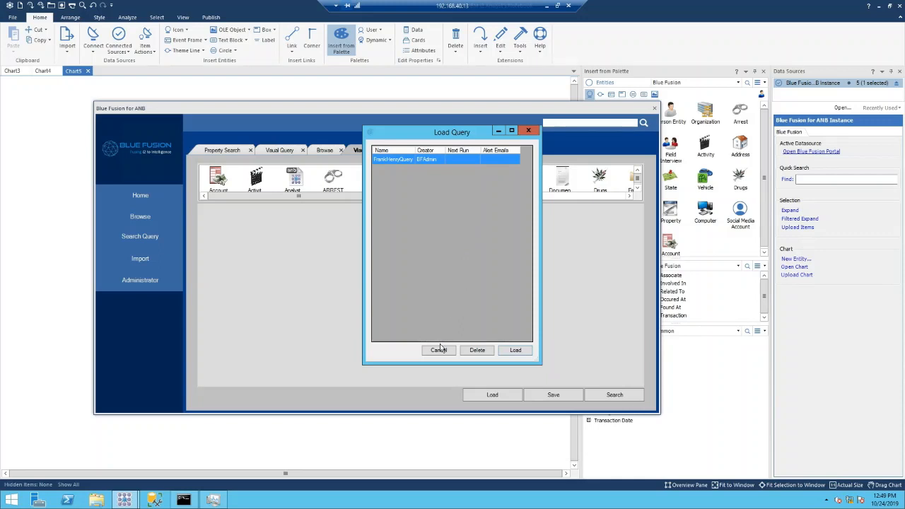
{"action": "left_click", "coordinate": [515, 352]}
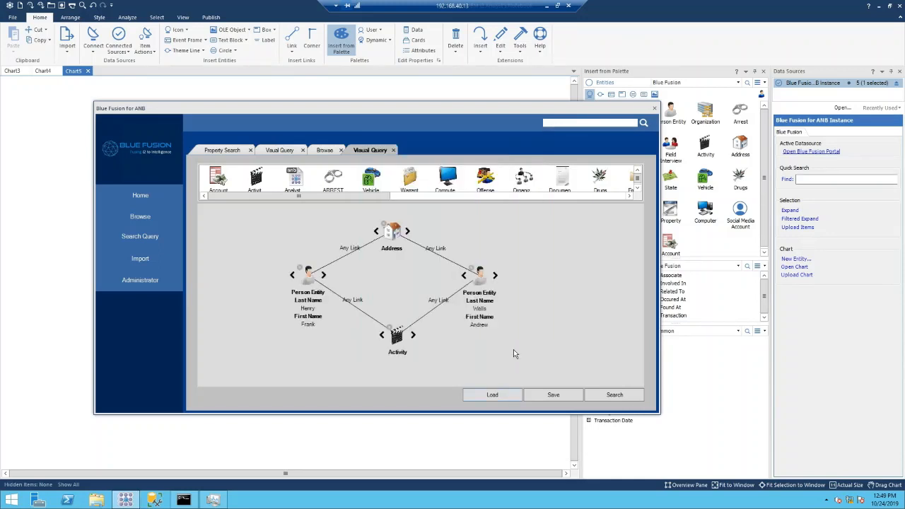
{"action": "left_click", "coordinate": [612, 397]}
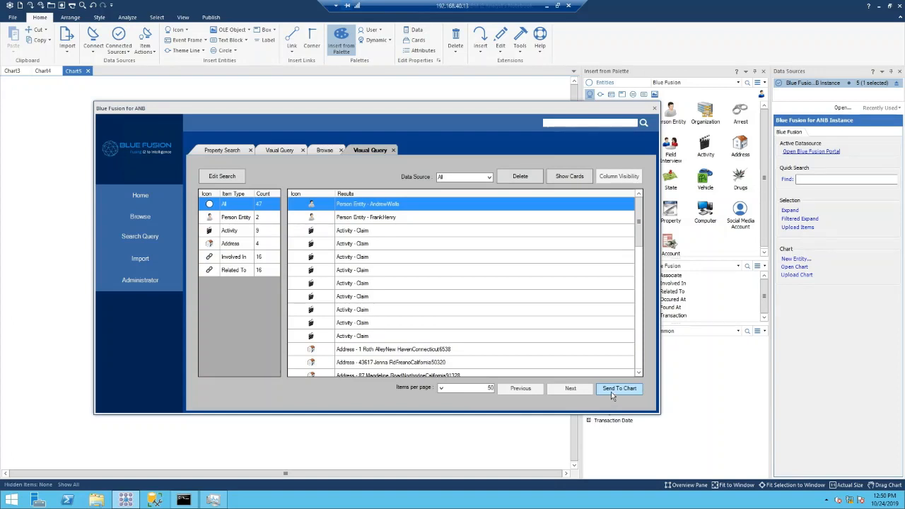
{"action": "left_click", "coordinate": [620, 393]}
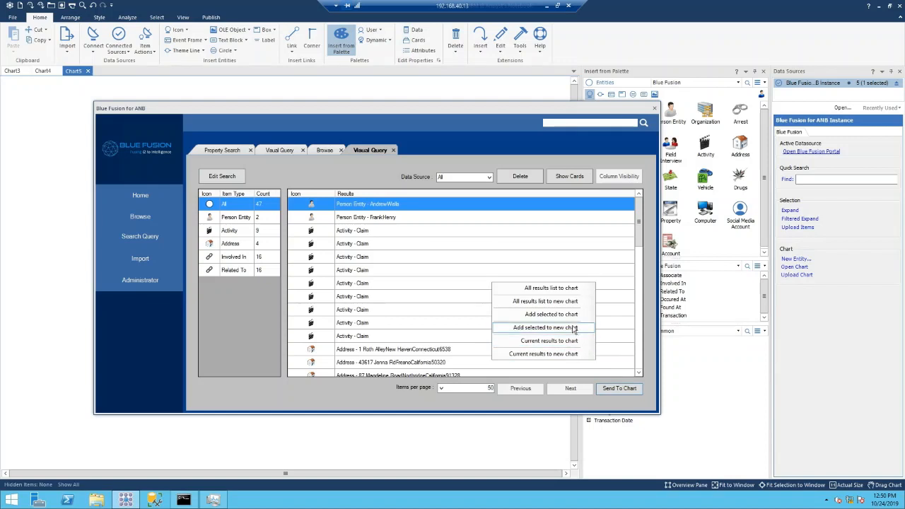
{"action": "left_click", "coordinate": [569, 302]}
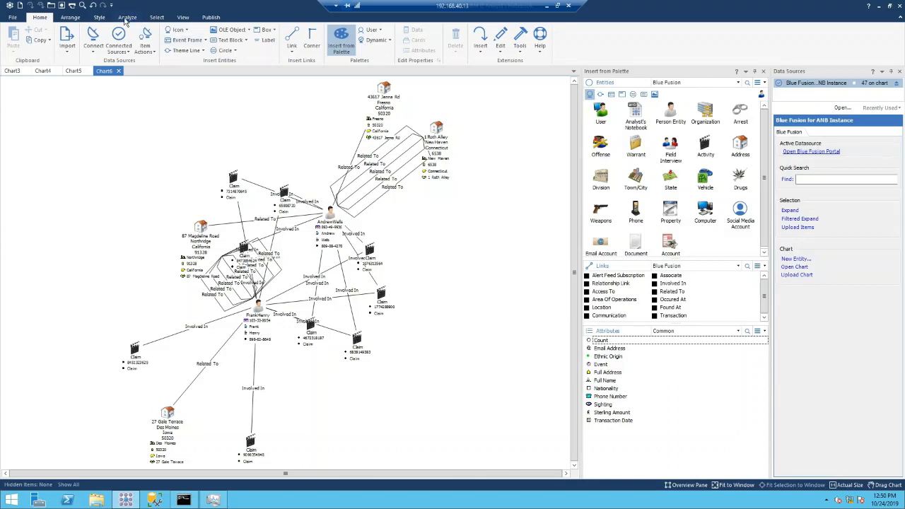
- Apply Minimize Crossed Links to Chart6, then select the address, claims and top person entities
{"action": "left_click", "coordinate": [75, 18]}
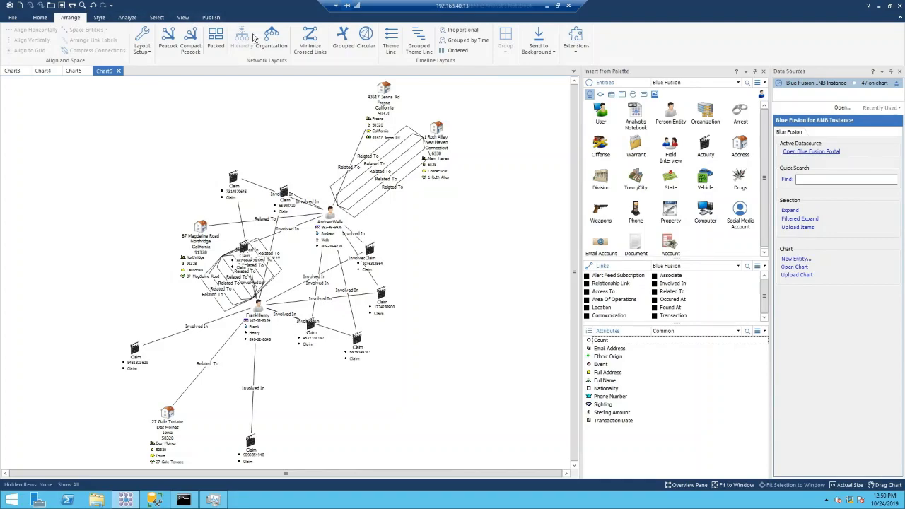
{"action": "left_click", "coordinate": [305, 49]}
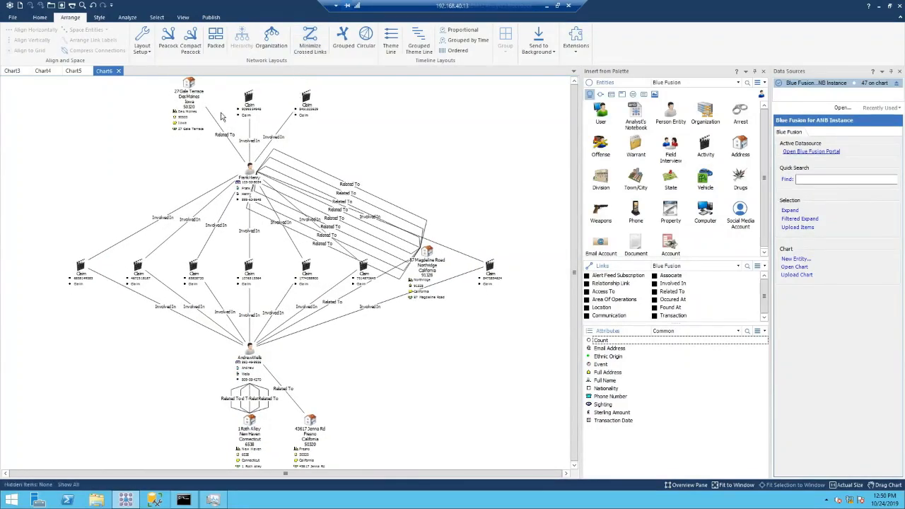
{"action": "left_click", "coordinate": [195, 93]}
{"action": "left_click", "coordinate": [244, 104]}
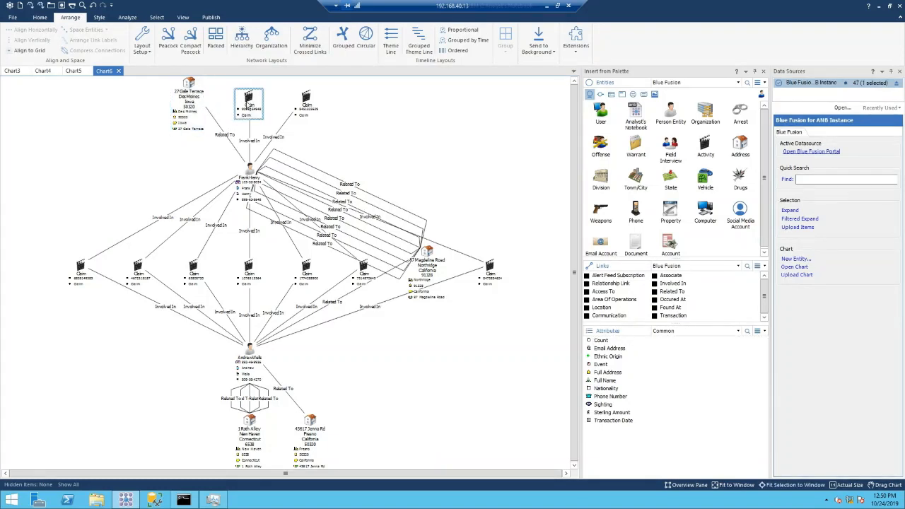
{"action": "left_click", "coordinate": [304, 102]}
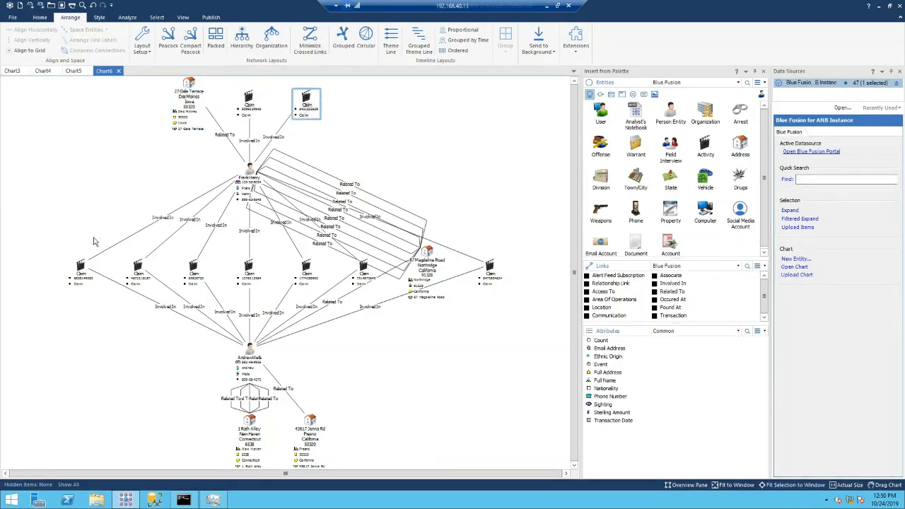
{"action": "left_click_drag", "start_coordinate": [51, 266], "coordinate": [526, 327]}
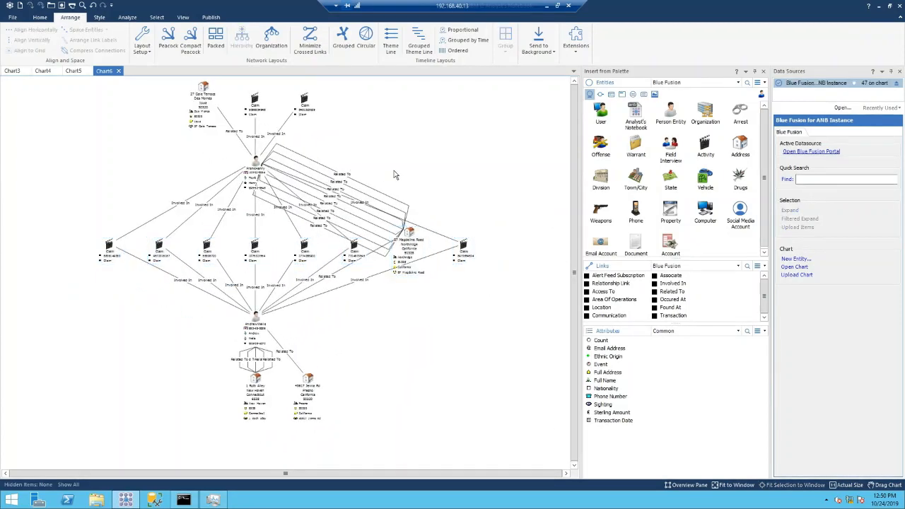
{"action": "left_click", "coordinate": [260, 170]}
{"action": "mouse_move", "coordinate": [261, 170]}
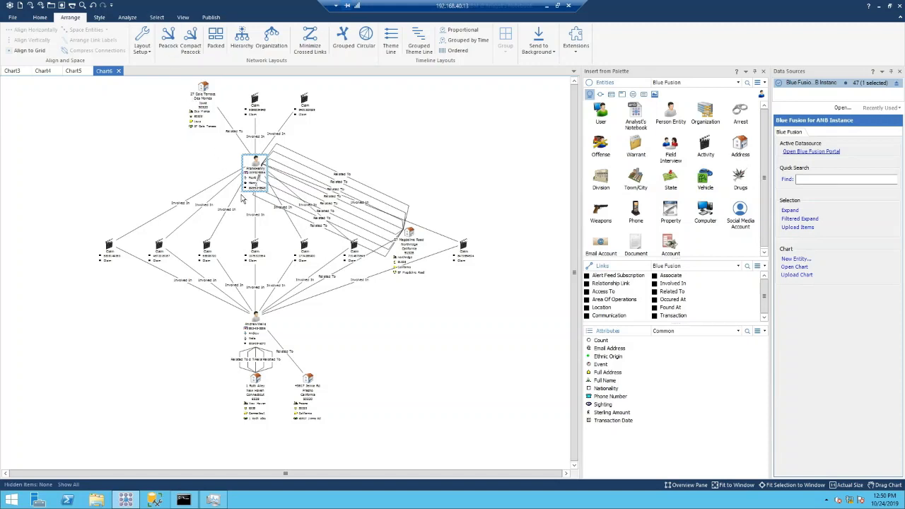
{"action": "left_click", "coordinate": [39, 17]}
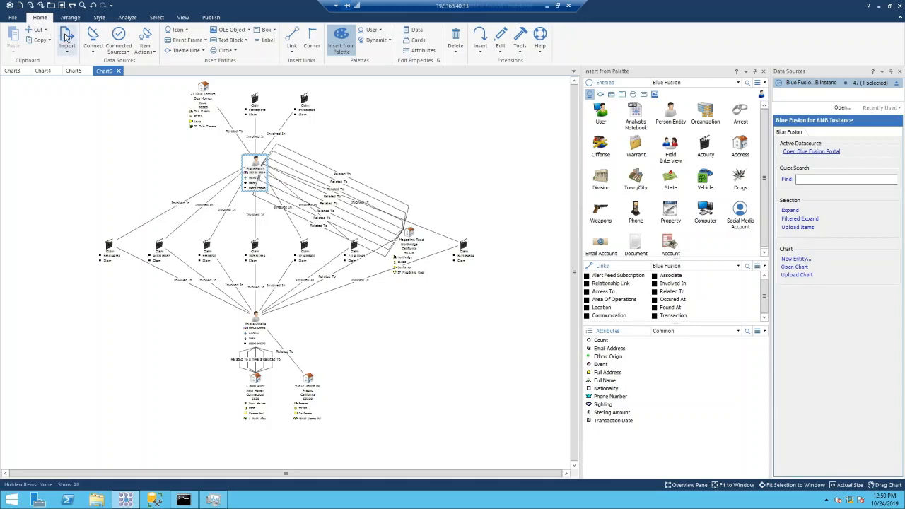
- Tick SpringfieldPDConnector in Blue Fusion's Configure Connectors dialog and close it
{"action": "left_click", "coordinate": [122, 49]}
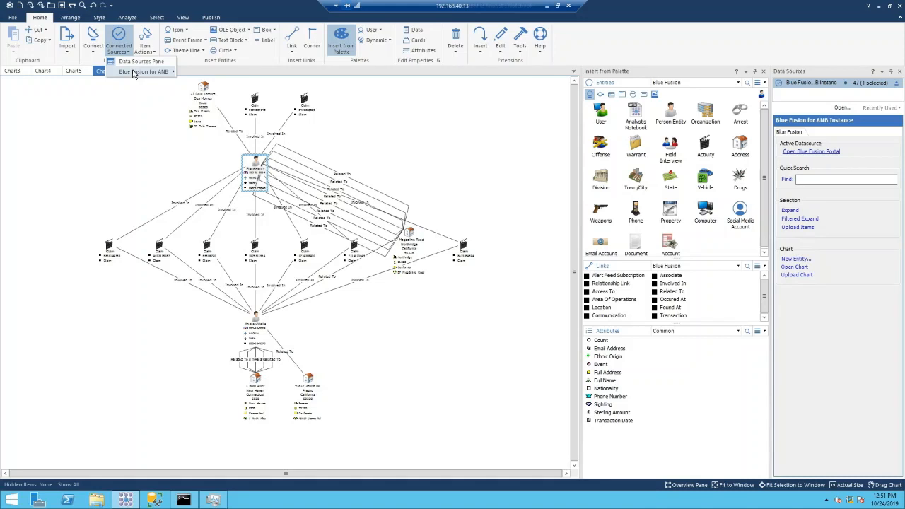
{"action": "left_click", "coordinate": [135, 74]}
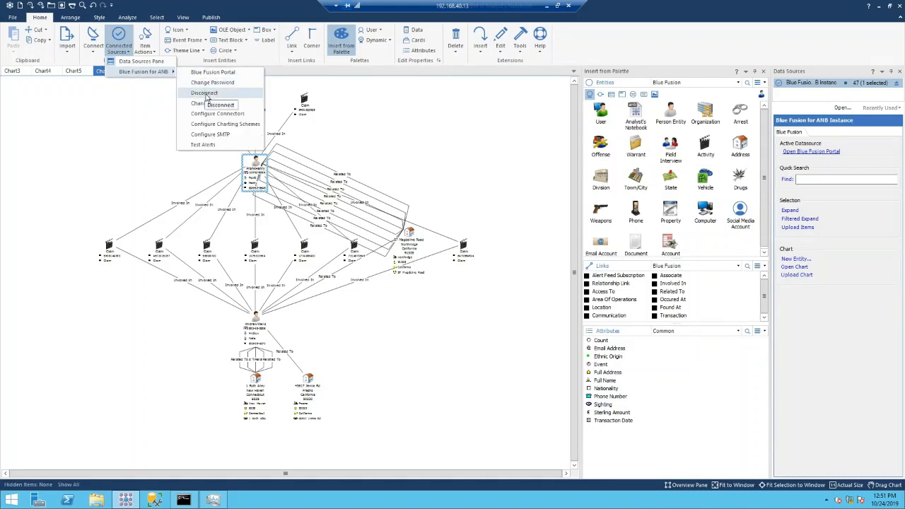
{"action": "left_click", "coordinate": [210, 114]}
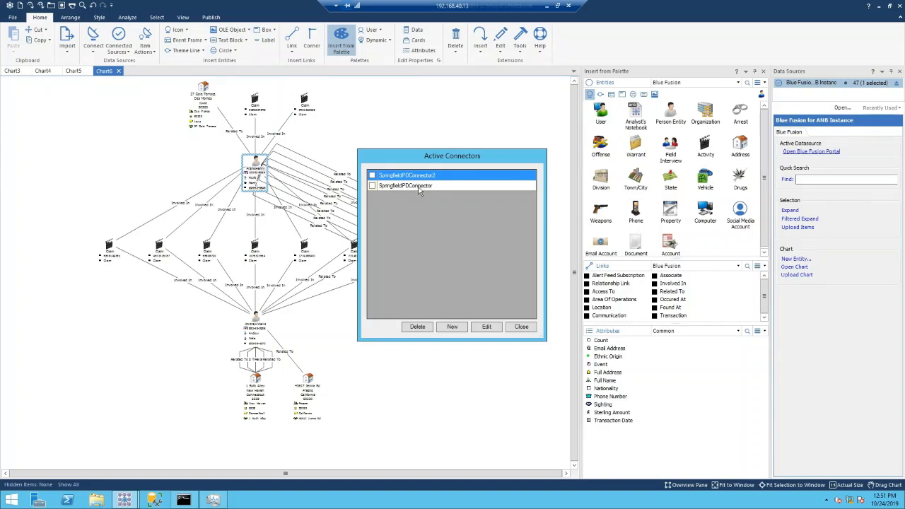
{"action": "left_click", "coordinate": [372, 186]}
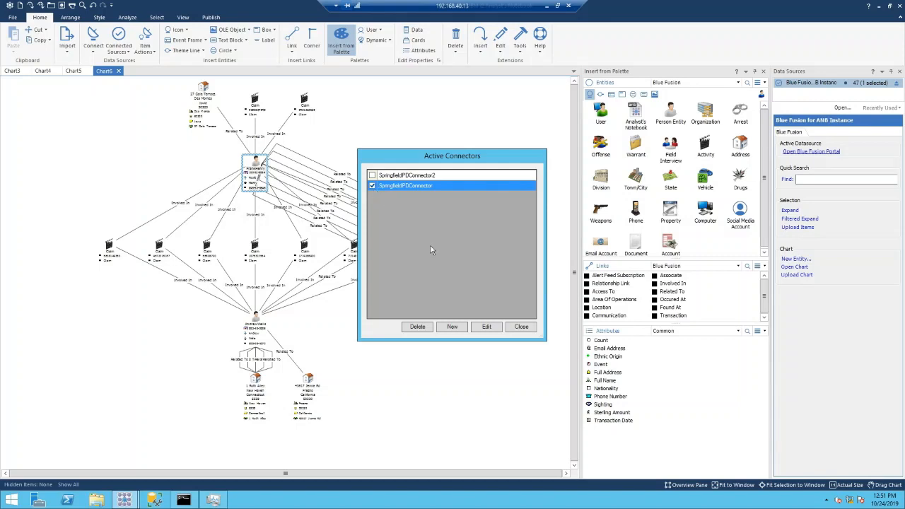
{"action": "left_click", "coordinate": [520, 327]}
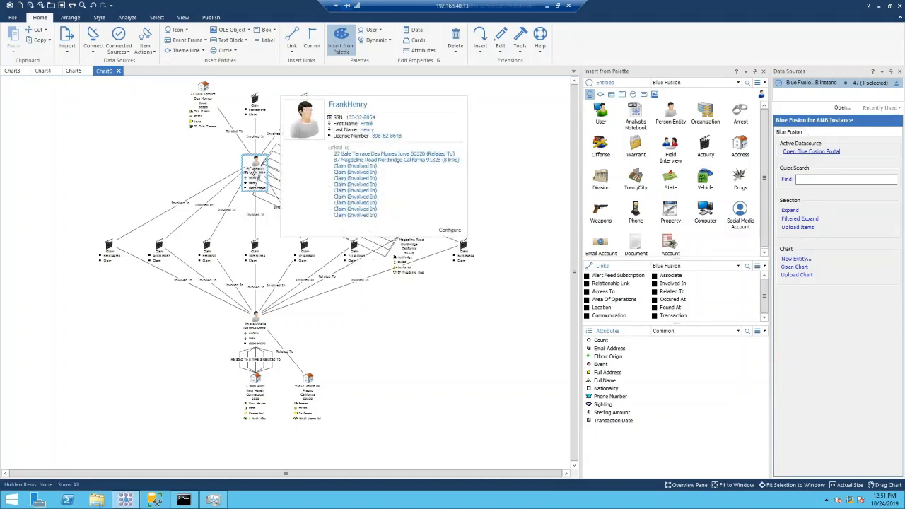
- Expand the top person entity from its right-click menu, then reselect it
{"action": "right_click", "coordinate": [250, 171]}
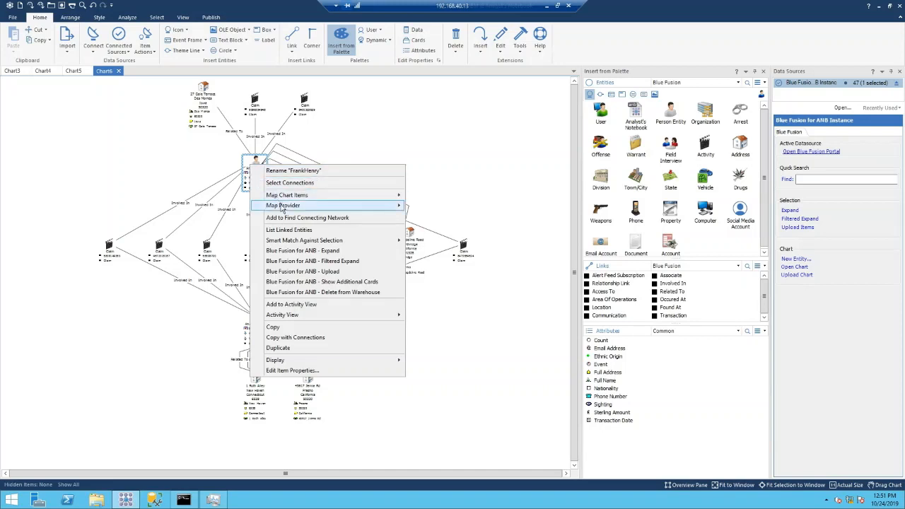
{"action": "left_click", "coordinate": [327, 251]}
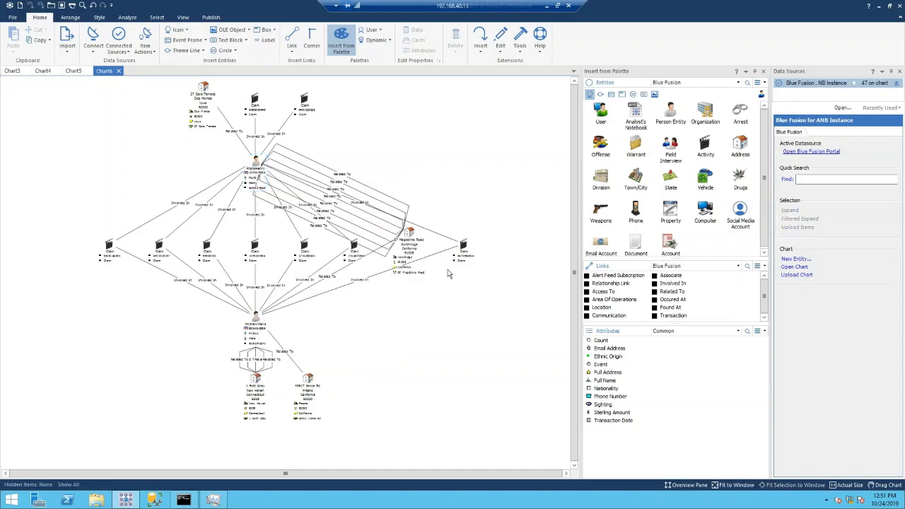
{"action": "left_click", "coordinate": [258, 176]}
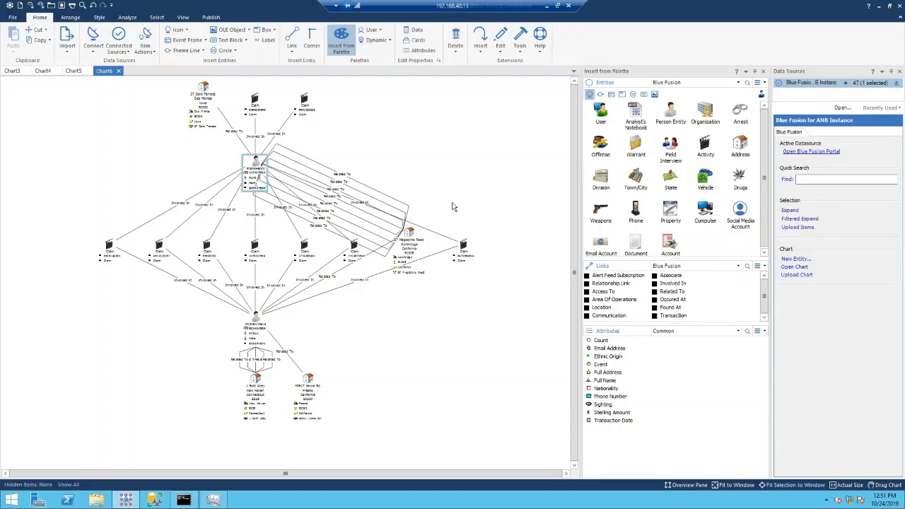
- Run a filtered expand on the top person limited to Person Entity and Address types
{"action": "left_click", "coordinate": [797, 221]}
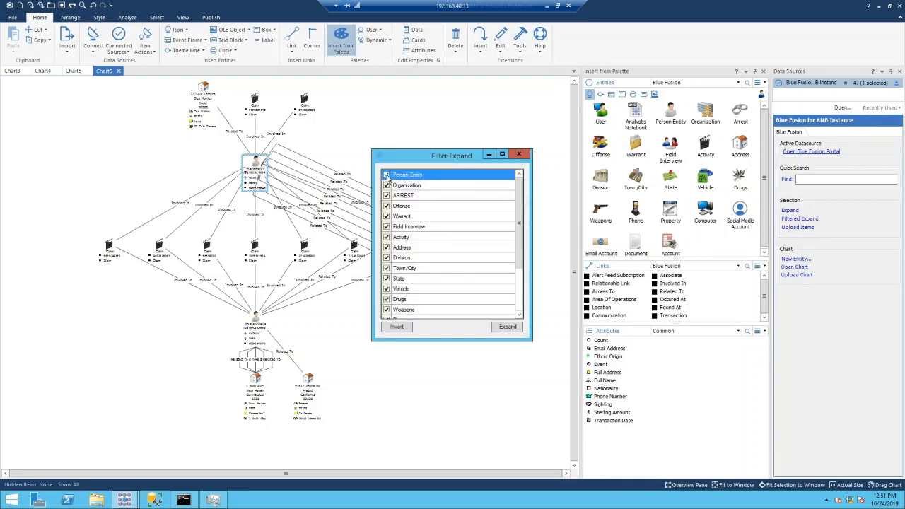
{"action": "left_click", "coordinate": [399, 327]}
{"action": "left_click", "coordinate": [386, 175]}
{"action": "left_click", "coordinate": [386, 248]}
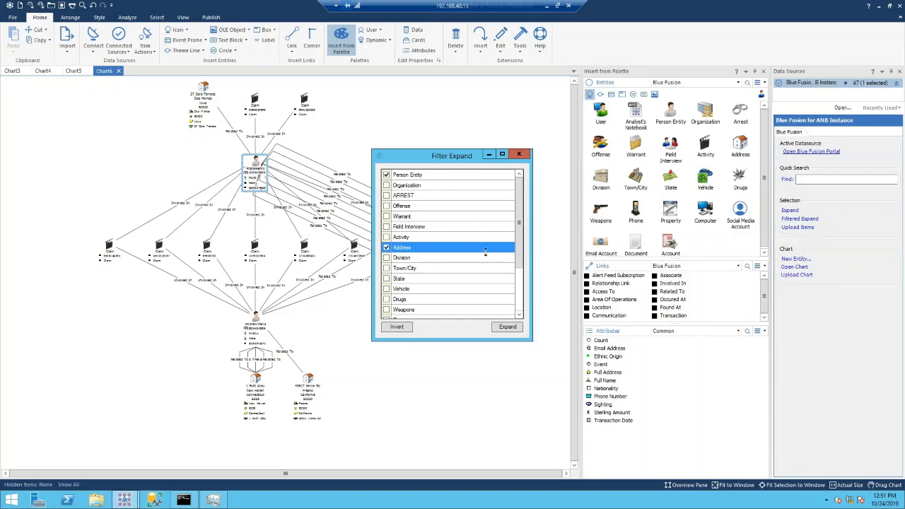
{"action": "left_click", "coordinate": [509, 330]}
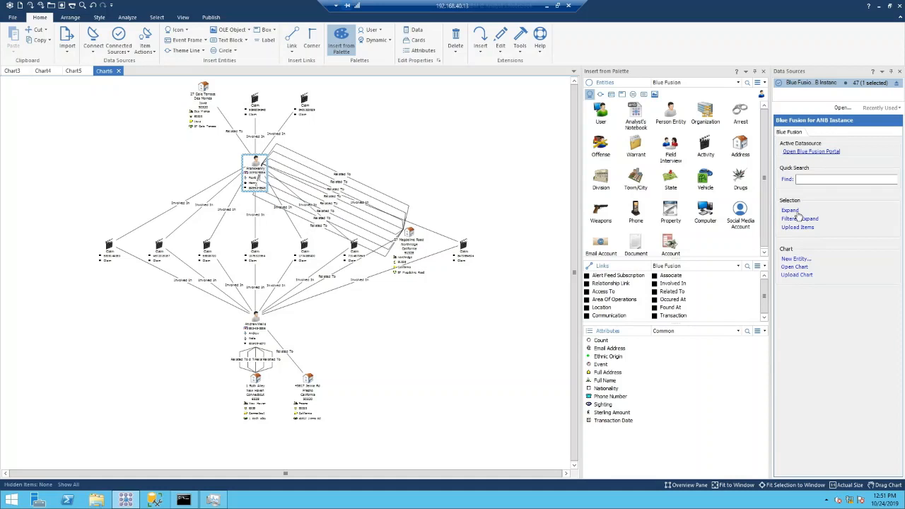
{"action": "left_click", "coordinate": [791, 210]}
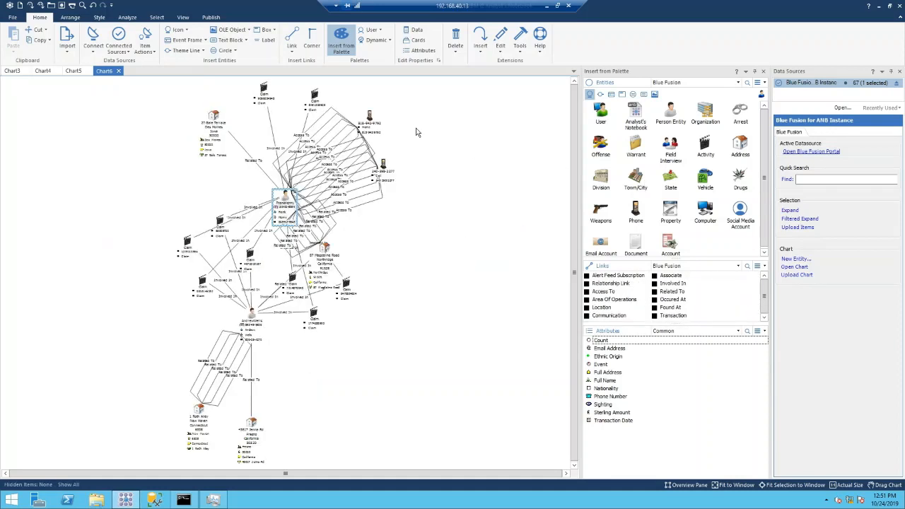
- Minimize crossed links, drag the upper person's address to the upper right, and select the lower person
{"action": "left_click", "coordinate": [67, 19]}
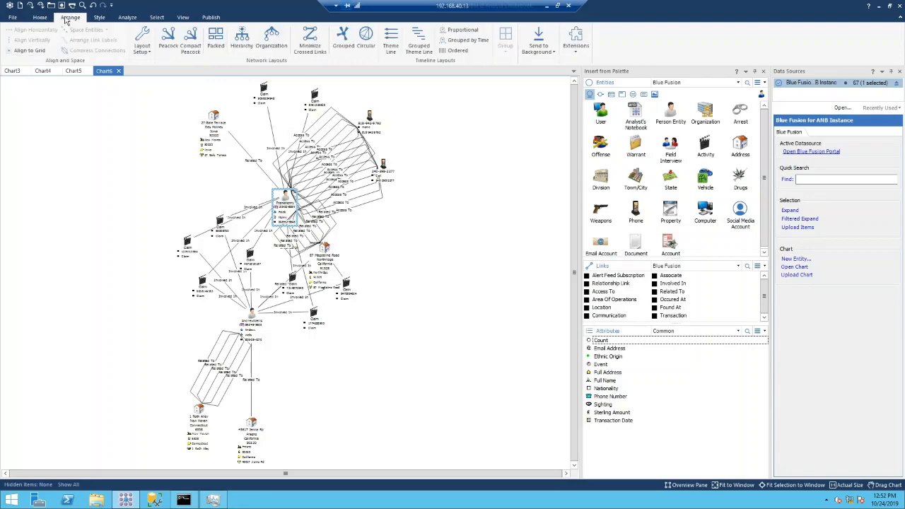
{"action": "left_click", "coordinate": [304, 46]}
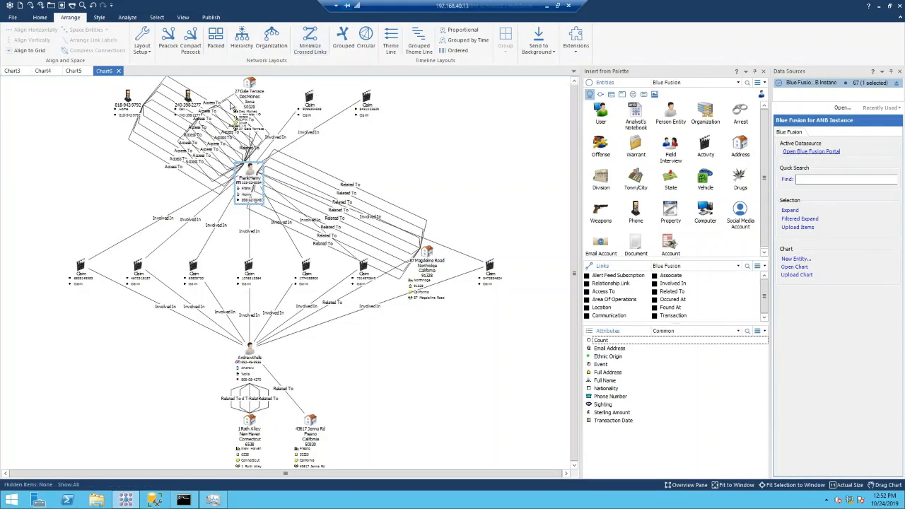
{"action": "left_click_drag", "start_coordinate": [254, 99], "coordinate": [456, 129]}
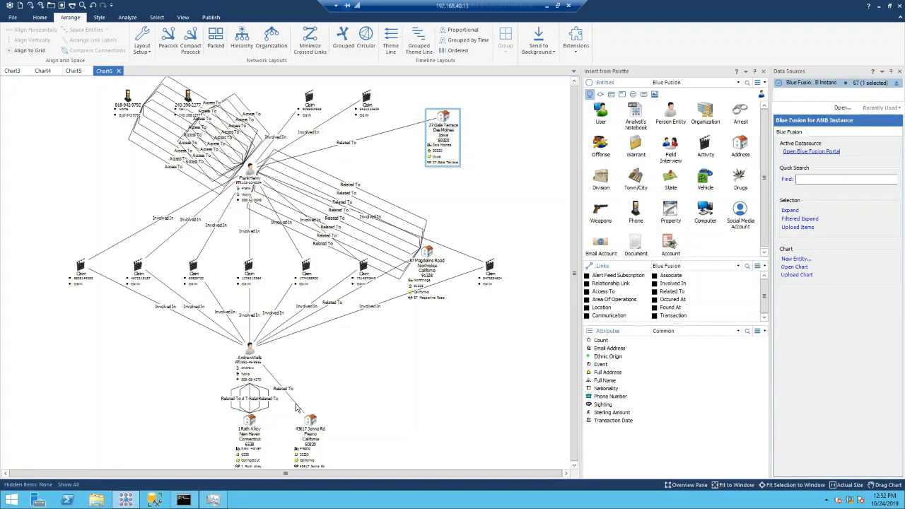
{"action": "left_click", "coordinate": [247, 368]}
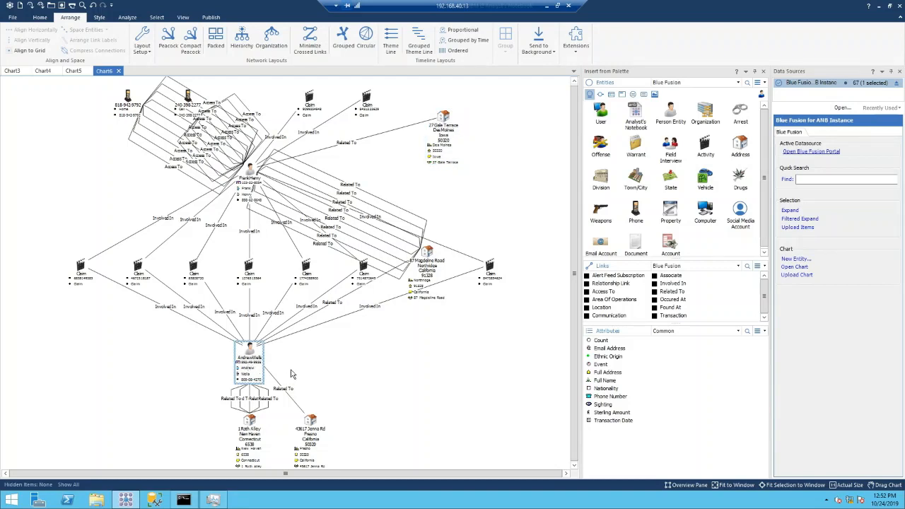
- Expand the lower person entity from Blue Fusion and re-run Minimize Crossed Links
{"action": "left_click", "coordinate": [792, 220]}
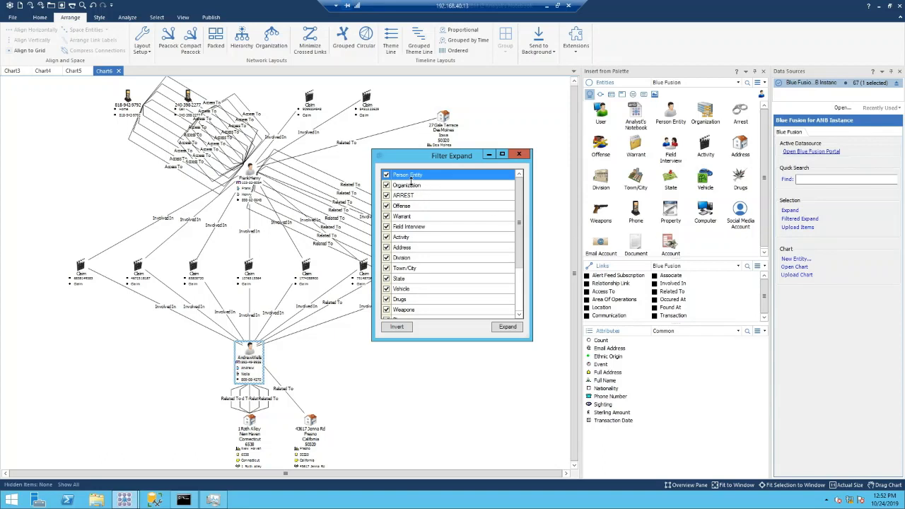
{"action": "left_click", "coordinate": [402, 246]}
{"action": "left_click", "coordinate": [519, 153]}
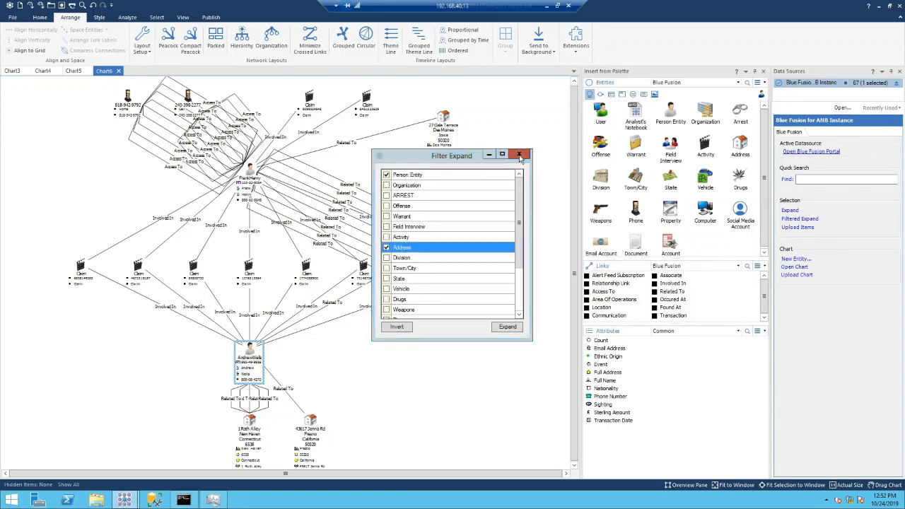
{"action": "left_click", "coordinate": [788, 213]}
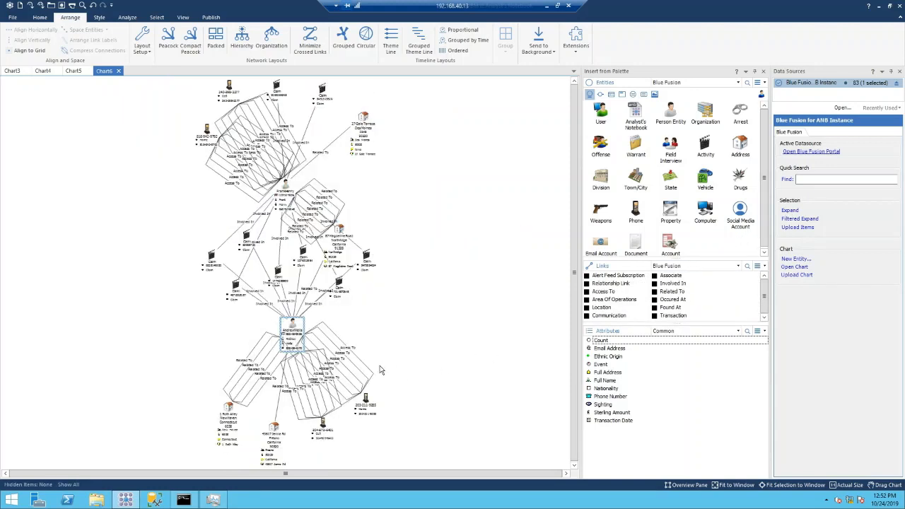
{"action": "left_click", "coordinate": [320, 49]}
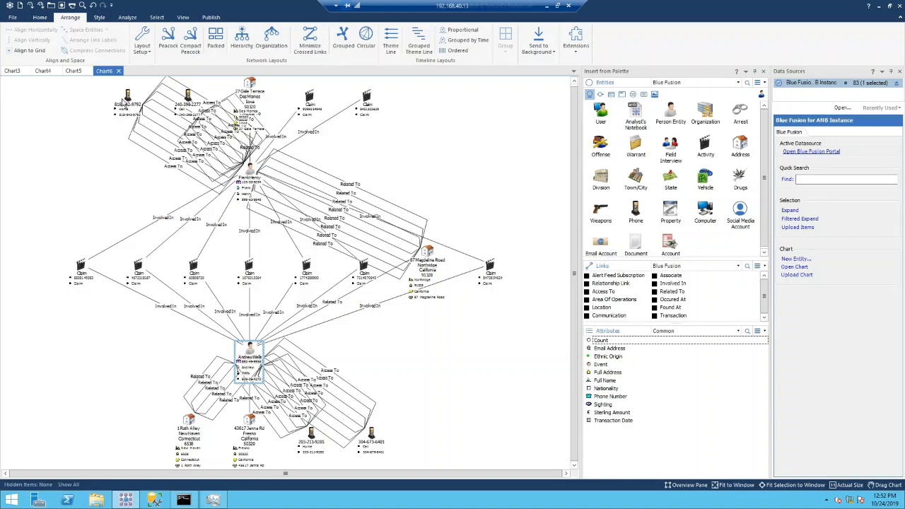
- Select all chart items and set links to display as single links
{"action": "left_click", "coordinate": [125, 101]}
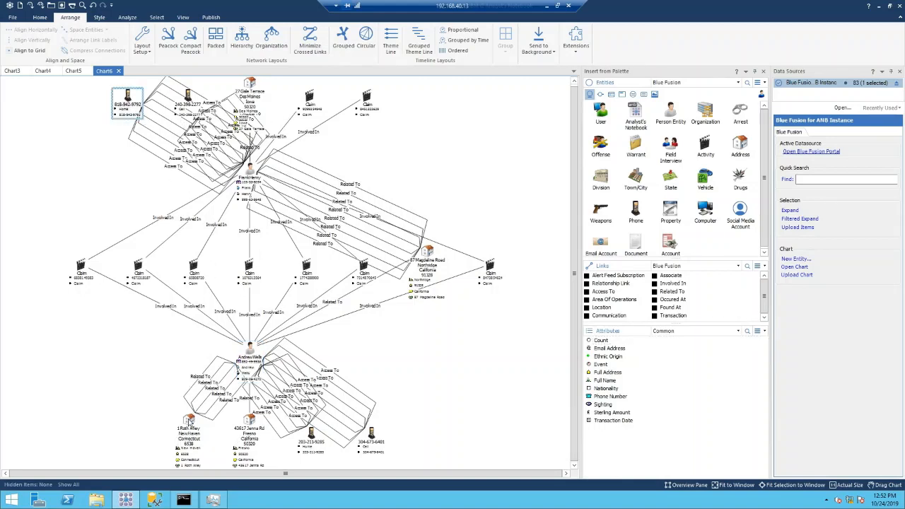
{"action": "left_click", "coordinate": [190, 422]}
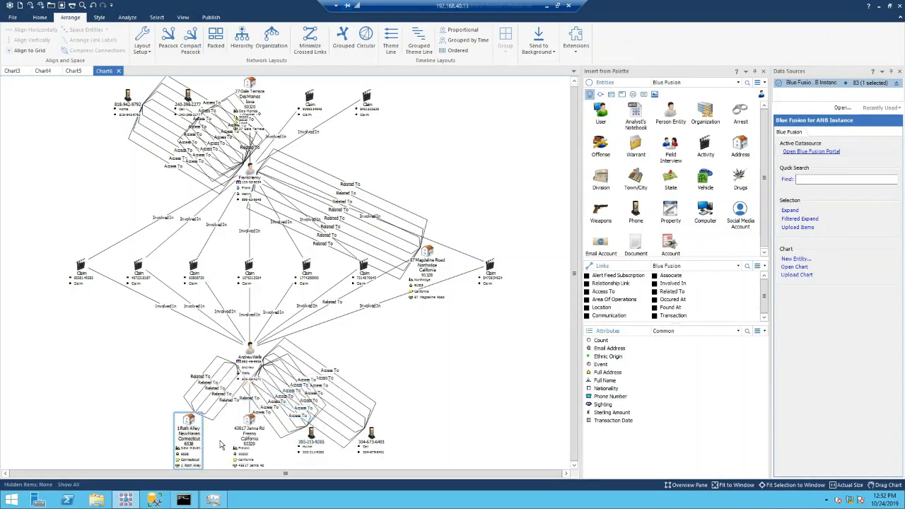
{"action": "left_click", "coordinate": [253, 432]}
{"action": "mouse_move", "coordinate": [256, 432]}
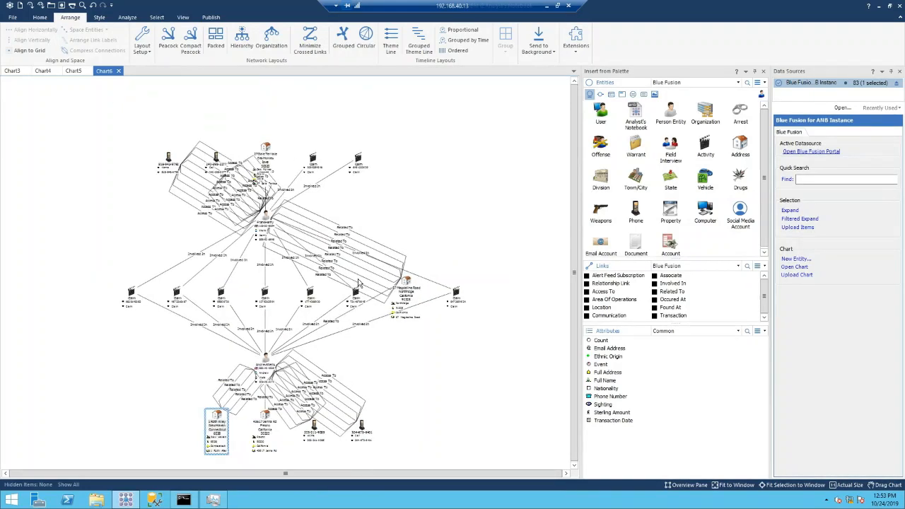
{"action": "key", "text": "ctrl+a"}
{"action": "left_click", "coordinate": [120, 246]}
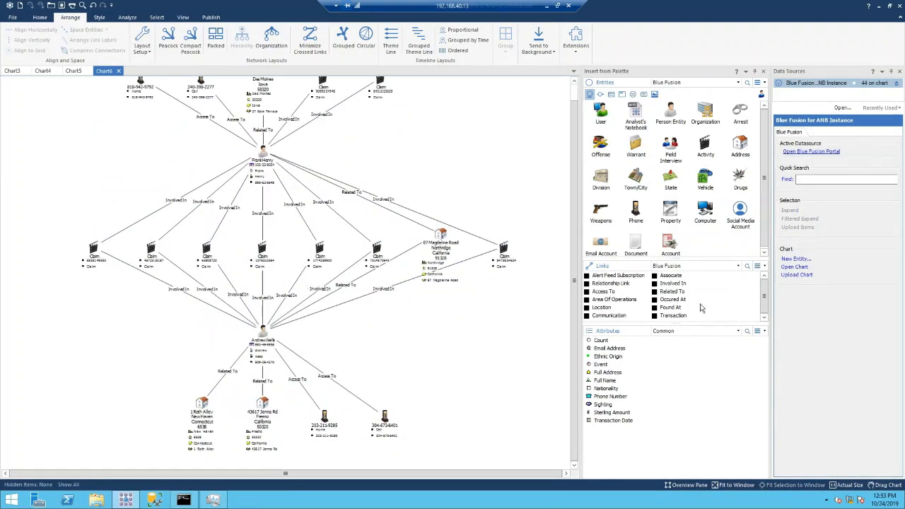
- Upload Chart6 to Blue Fusion as 'HenryInvestigation' and acknowledge the success message
{"action": "left_click", "coordinate": [795, 276]}
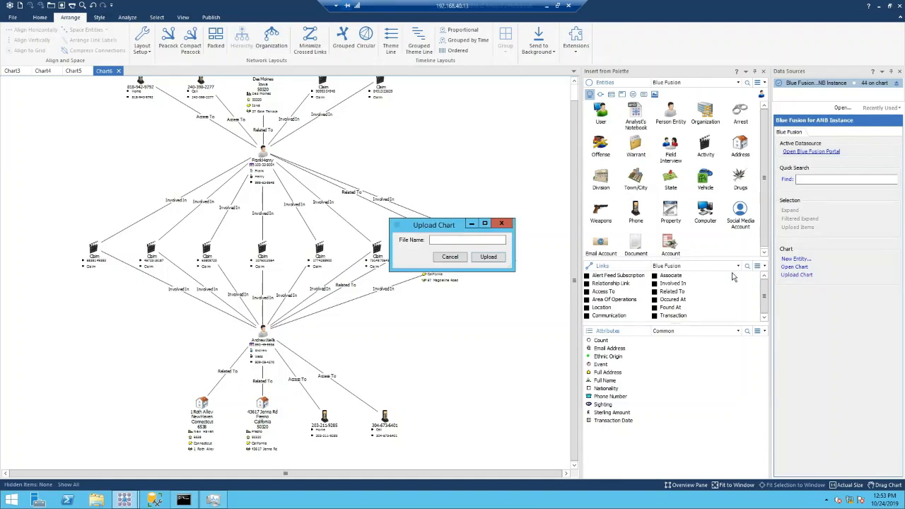
{"action": "left_click", "coordinate": [490, 238]}
{"action": "type", "text": "HenryInvestigation"}
{"action": "left_click", "coordinate": [495, 264]}
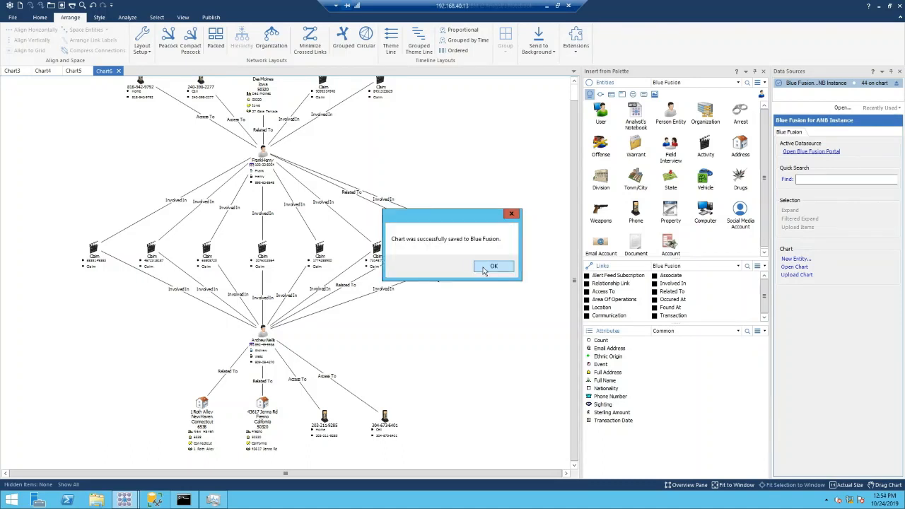
{"action": "left_click", "coordinate": [501, 267]}
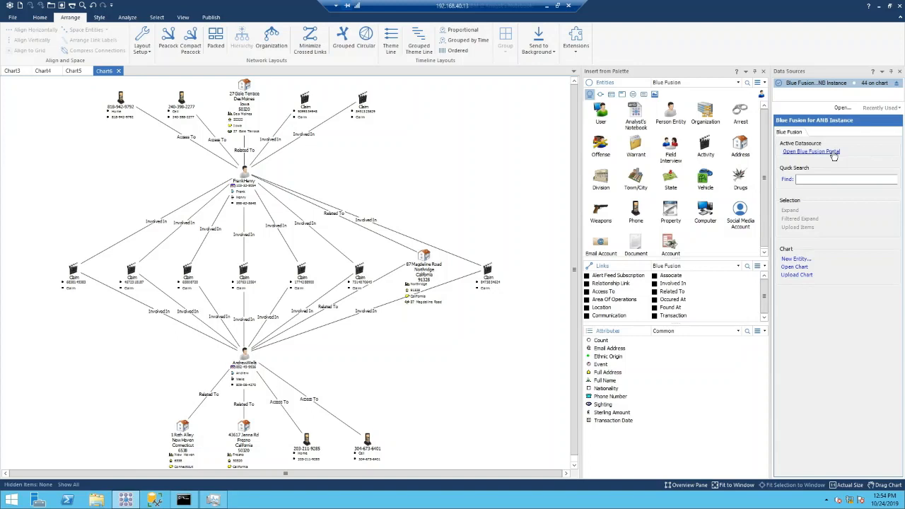
- Open the Blue Fusion portal and go to Administrator > Account Management
{"action": "left_click", "coordinate": [834, 156]}
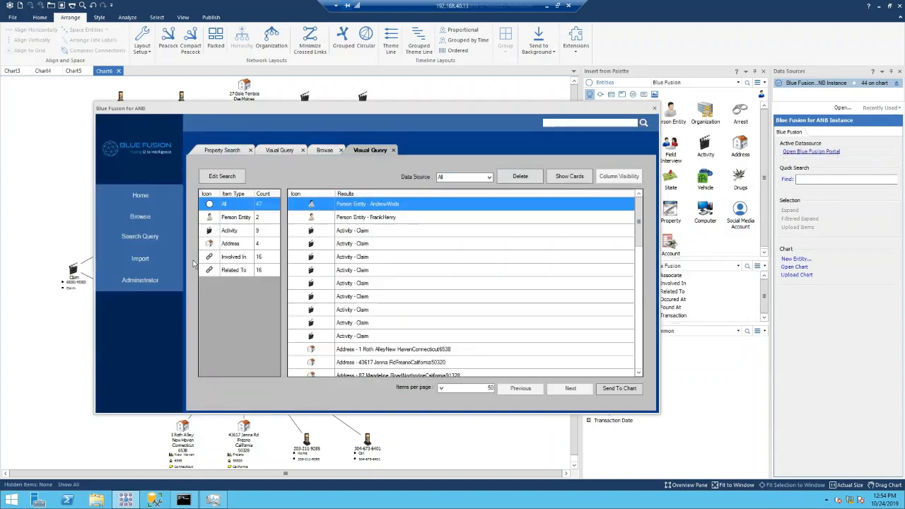
{"action": "left_click", "coordinate": [148, 279]}
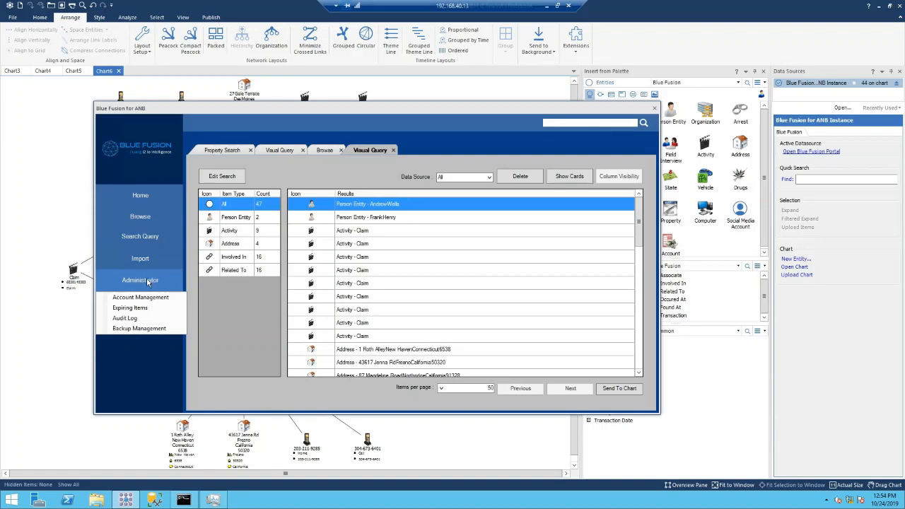
{"action": "left_click", "coordinate": [149, 299]}
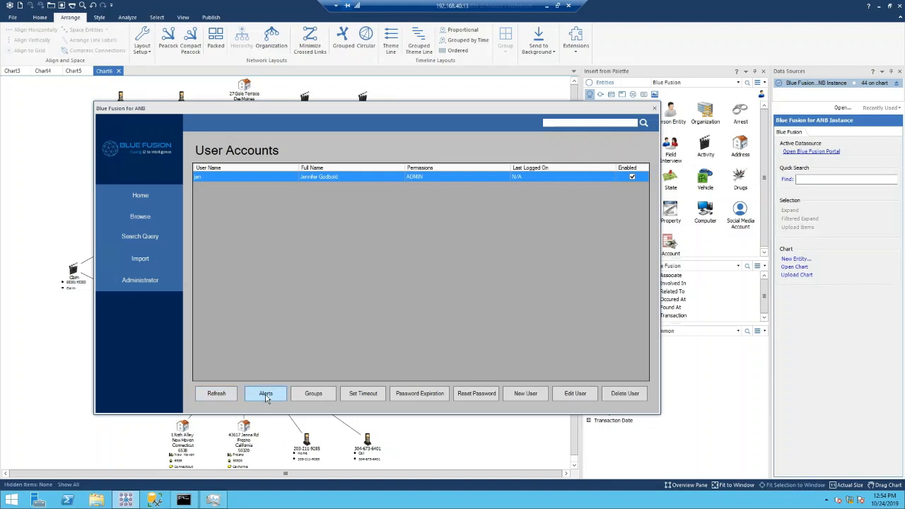
{"action": "left_click", "coordinate": [308, 395]}
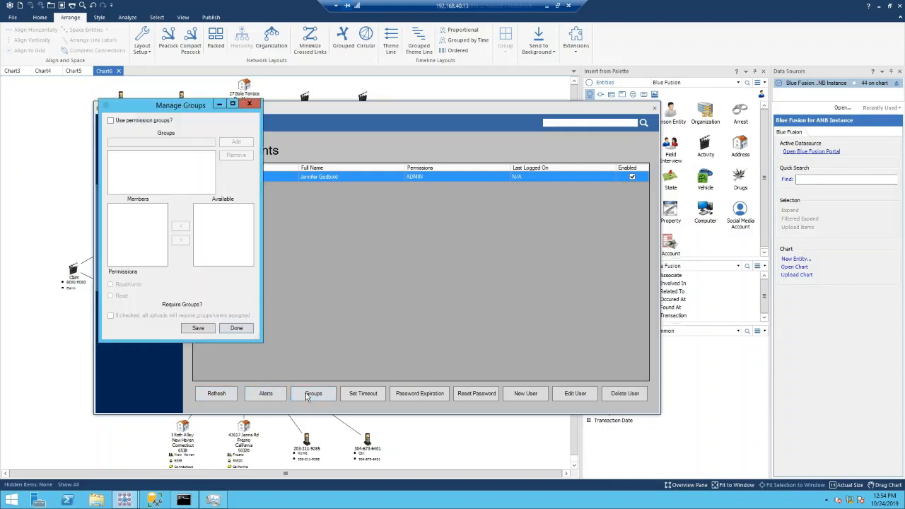
{"action": "left_click_drag", "start_coordinate": [154, 113], "coordinate": [385, 142]}
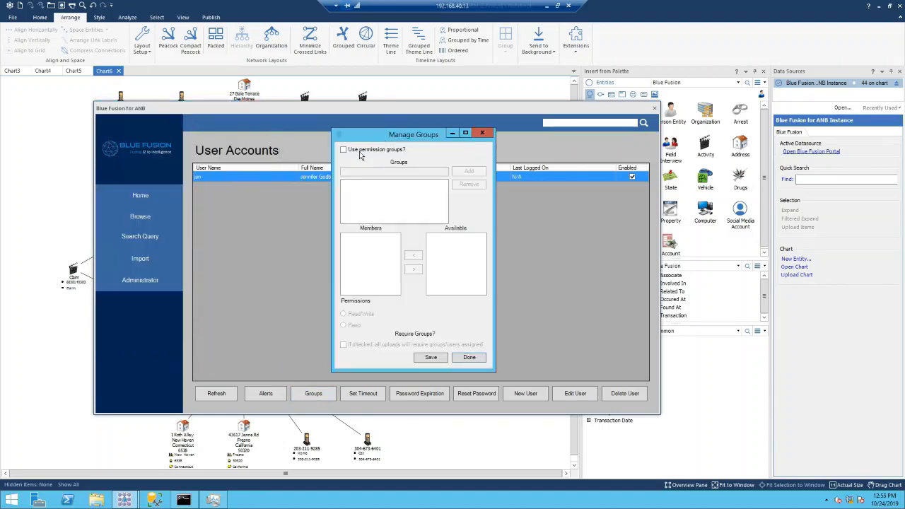
{"action": "left_click", "coordinate": [360, 155]}
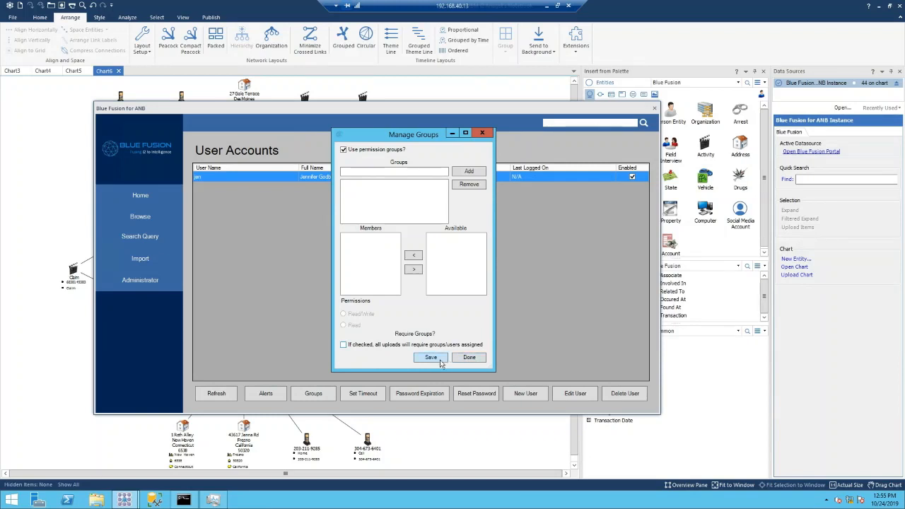
{"action": "left_click", "coordinate": [343, 150]}
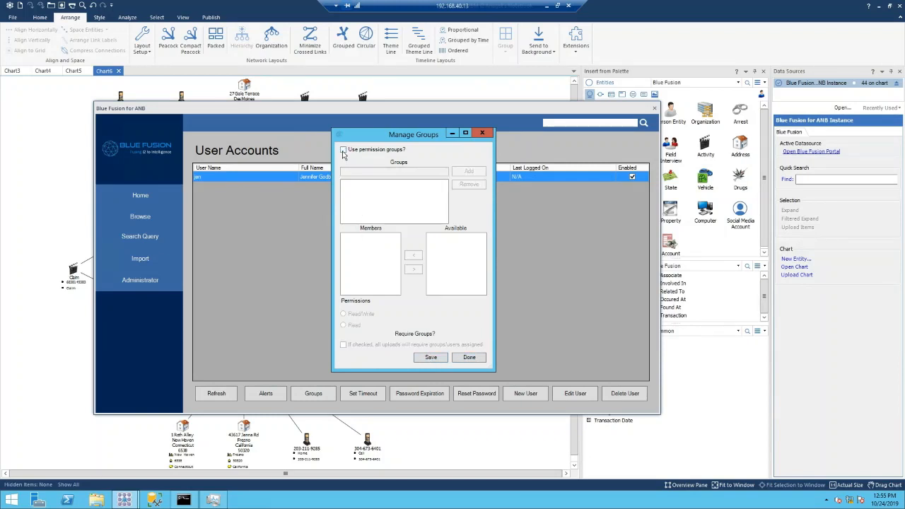
{"action": "left_click", "coordinate": [482, 134]}
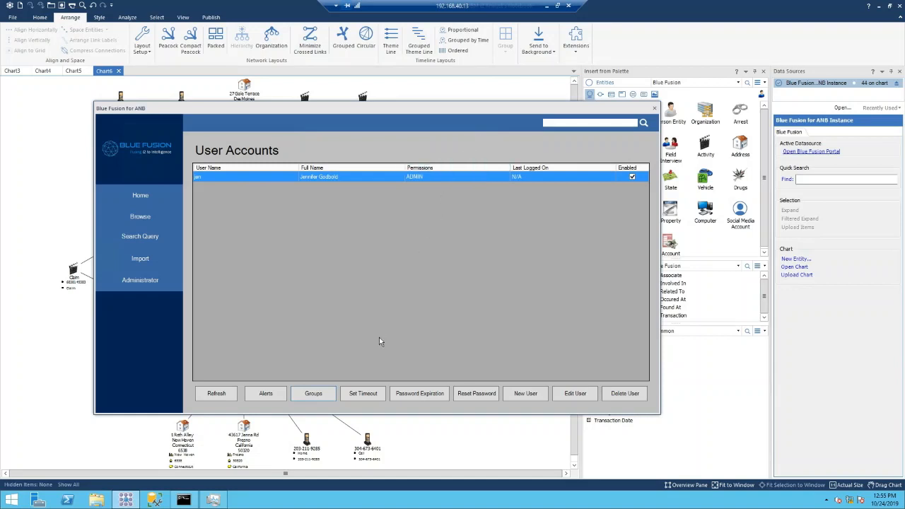
- Close the portal window and disconnect the Blue Fusion for ANB source, confirming the disconnection
{"action": "left_click", "coordinate": [654, 109]}
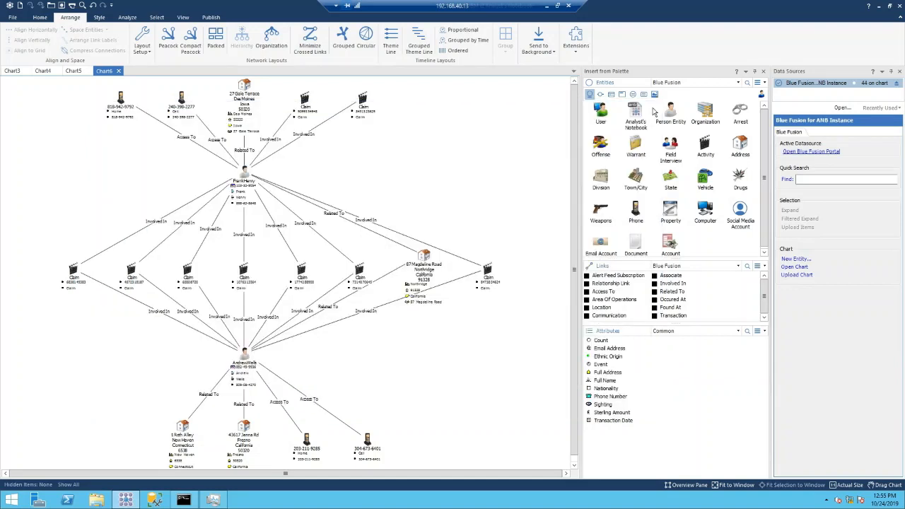
{"action": "left_click", "coordinate": [33, 19]}
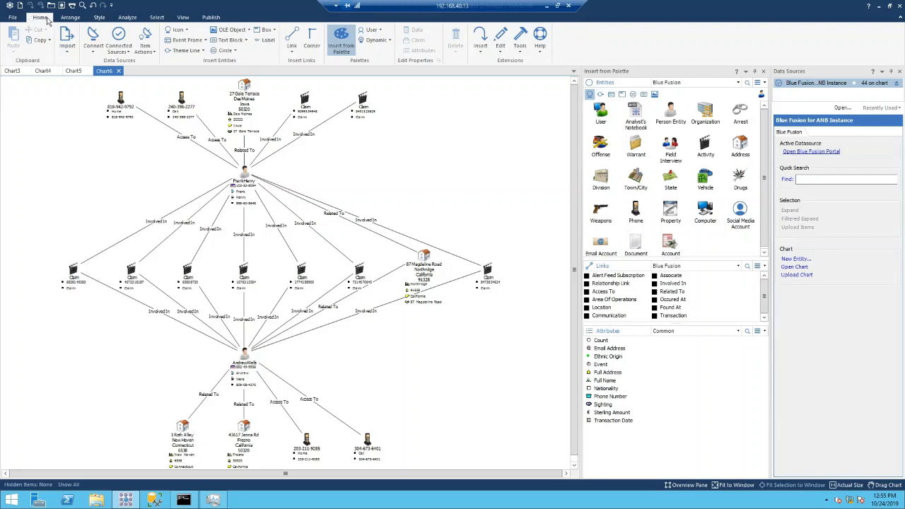
{"action": "left_click", "coordinate": [125, 52]}
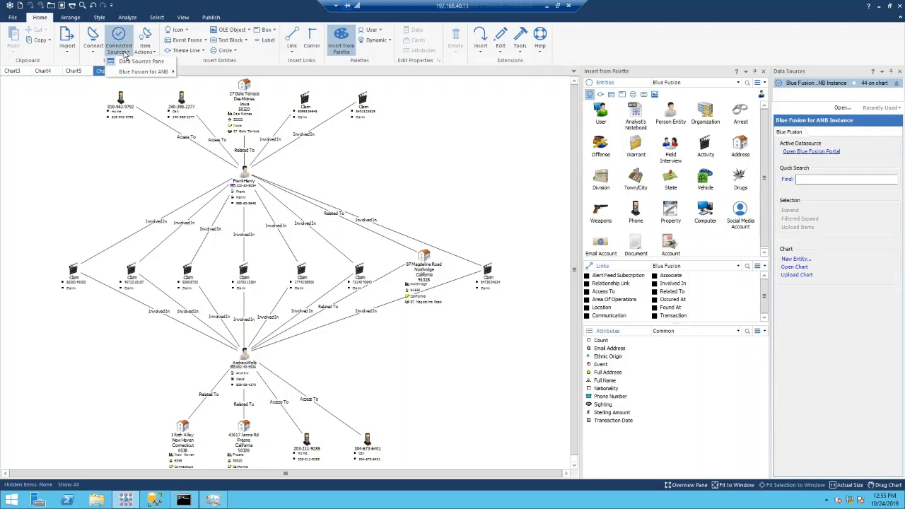
{"action": "mouse_move", "coordinate": [130, 74]}
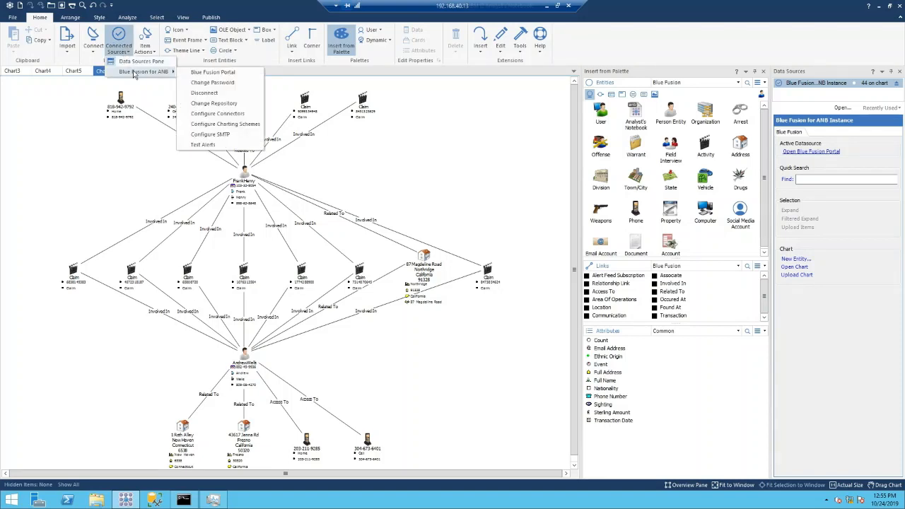
{"action": "left_click", "coordinate": [205, 92]}
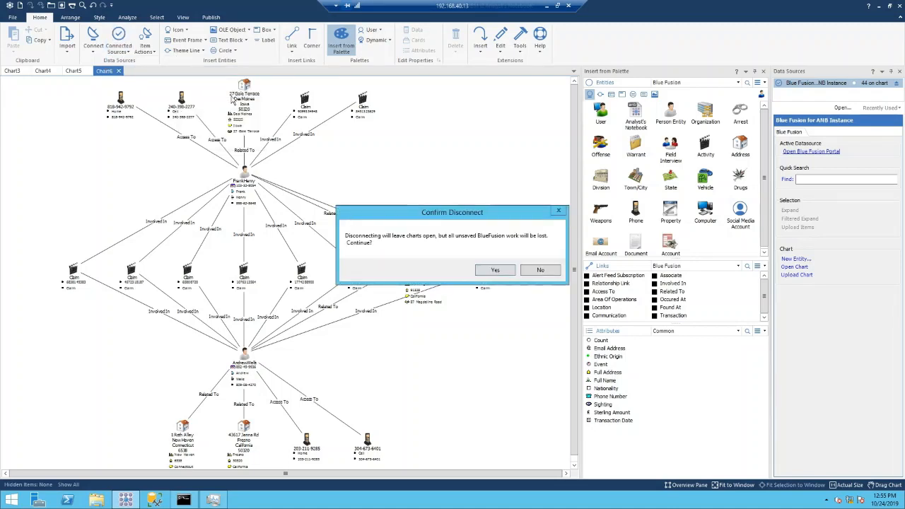
{"action": "left_click", "coordinate": [495, 271]}
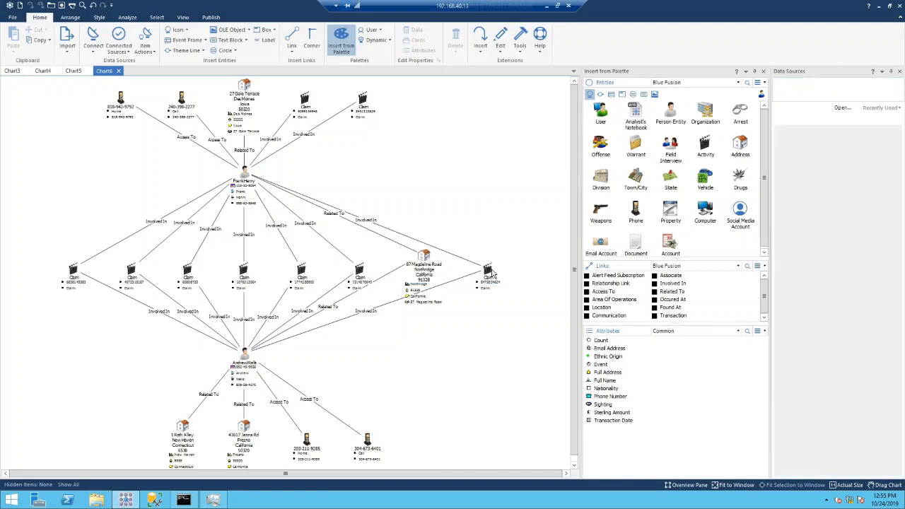